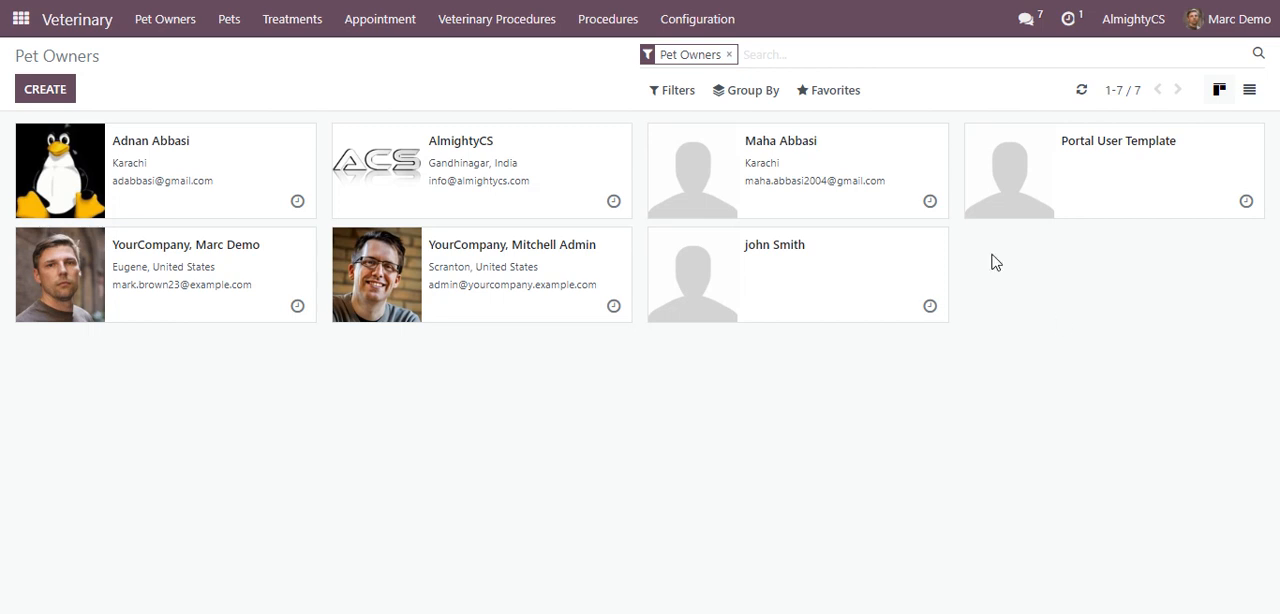
# Create a new appointment, choosing the pet owner and that owner's pet Gandalf
pyautogui.click(375, 20)
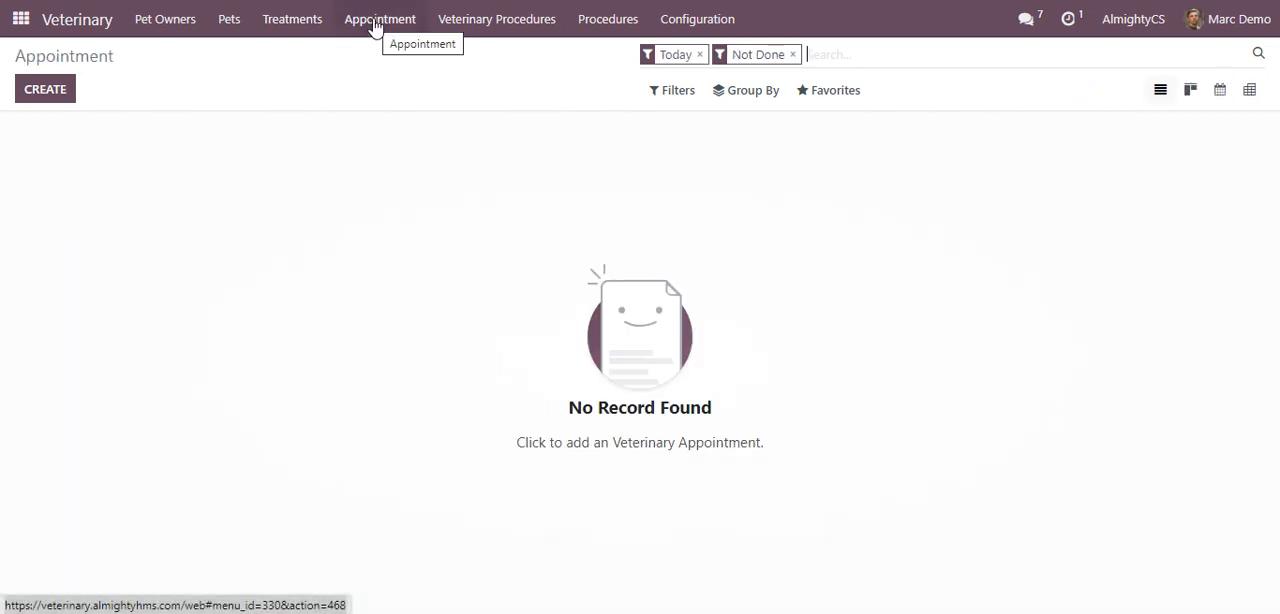
pyautogui.click(45, 90)
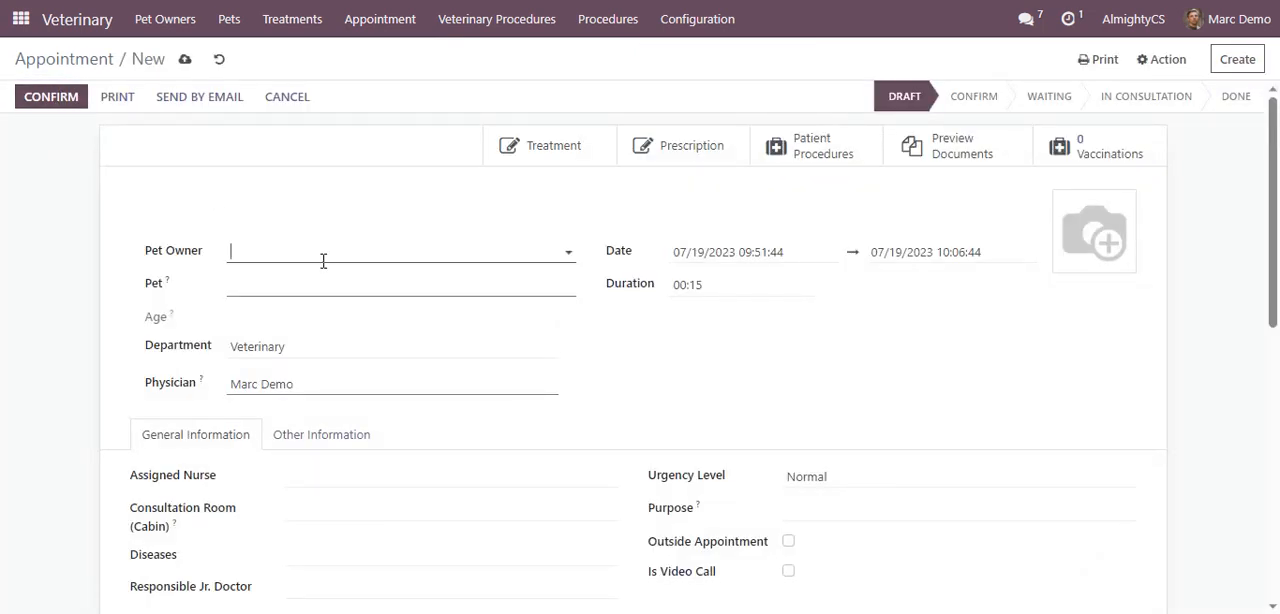
pyautogui.click(339, 257)
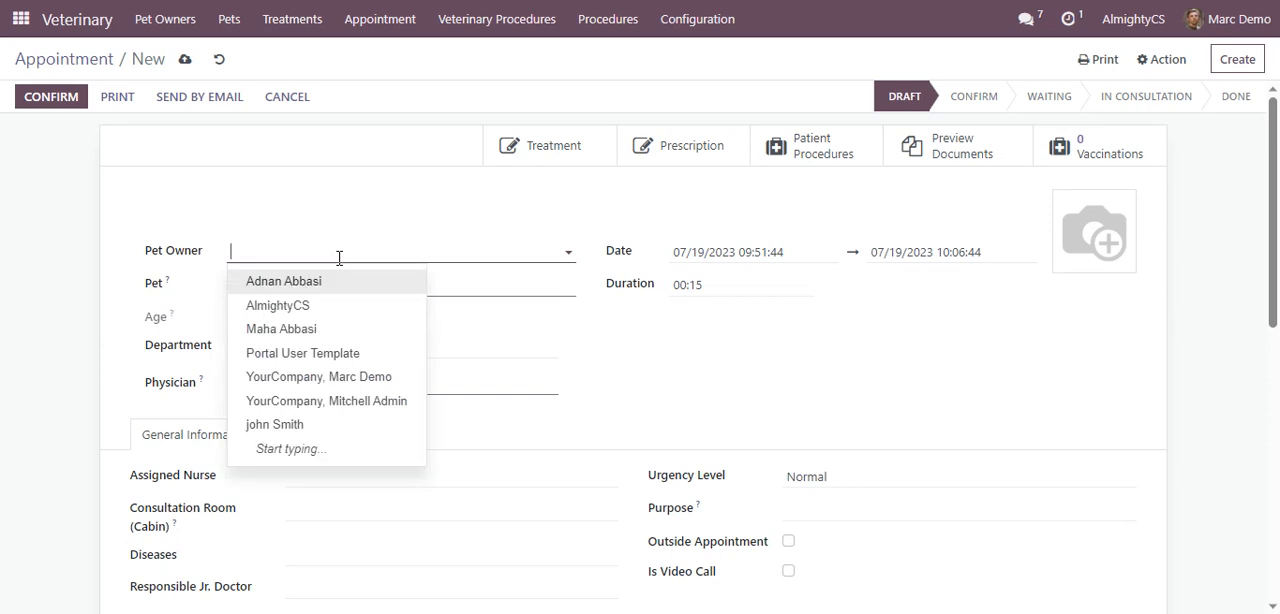
pyautogui.click(310, 426)
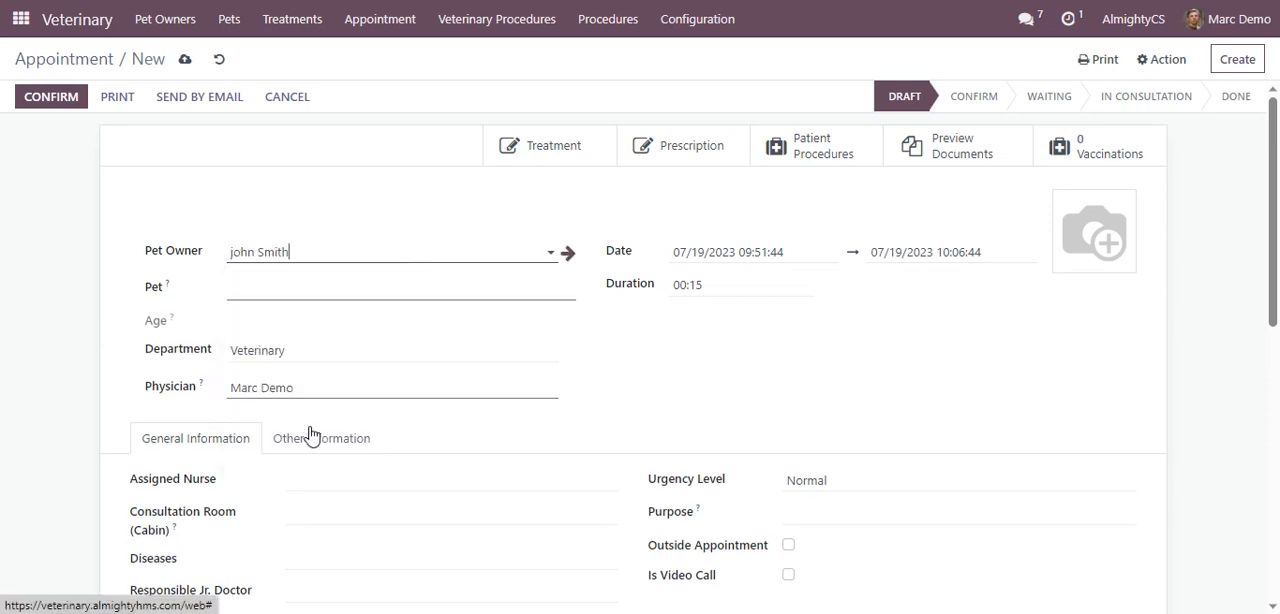
pyautogui.click(352, 295)
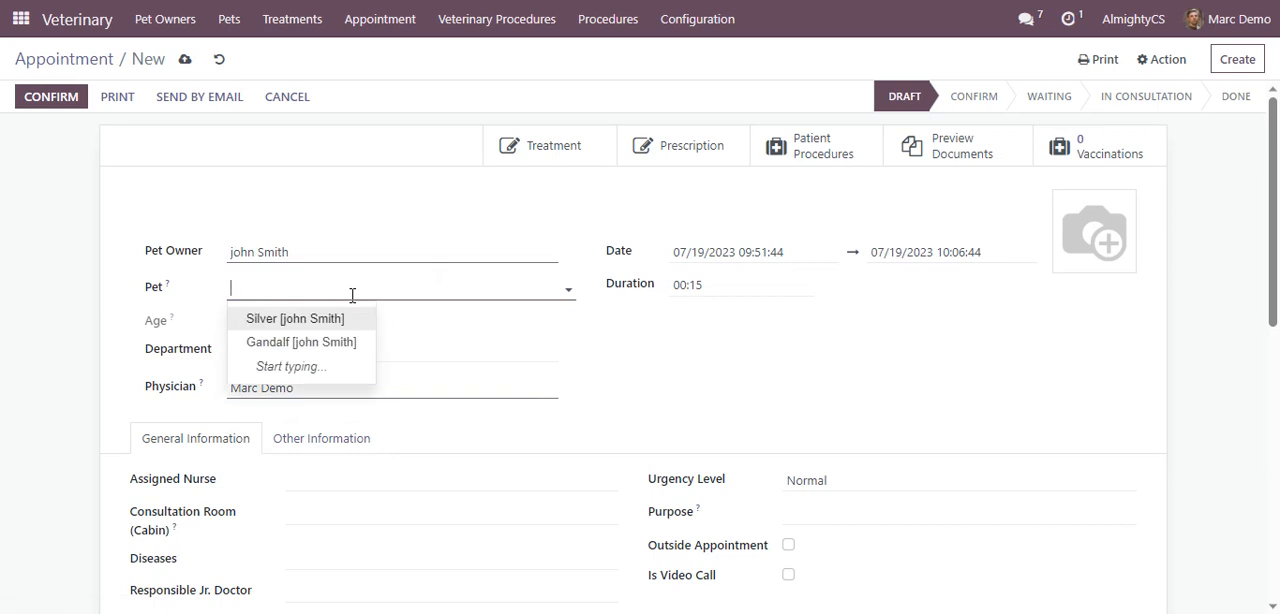
pyautogui.click(345, 345)
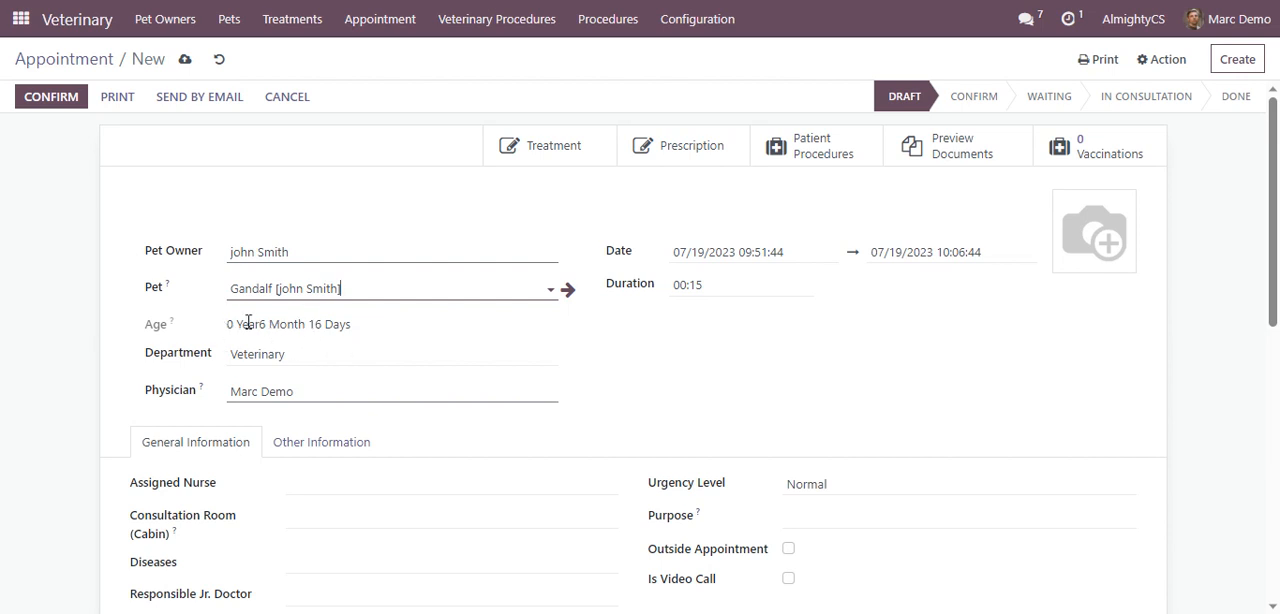
# Examine the choices offered for the appointment's department, physician, assigned nurse and diseases without changing them
pyautogui.click(326, 356)
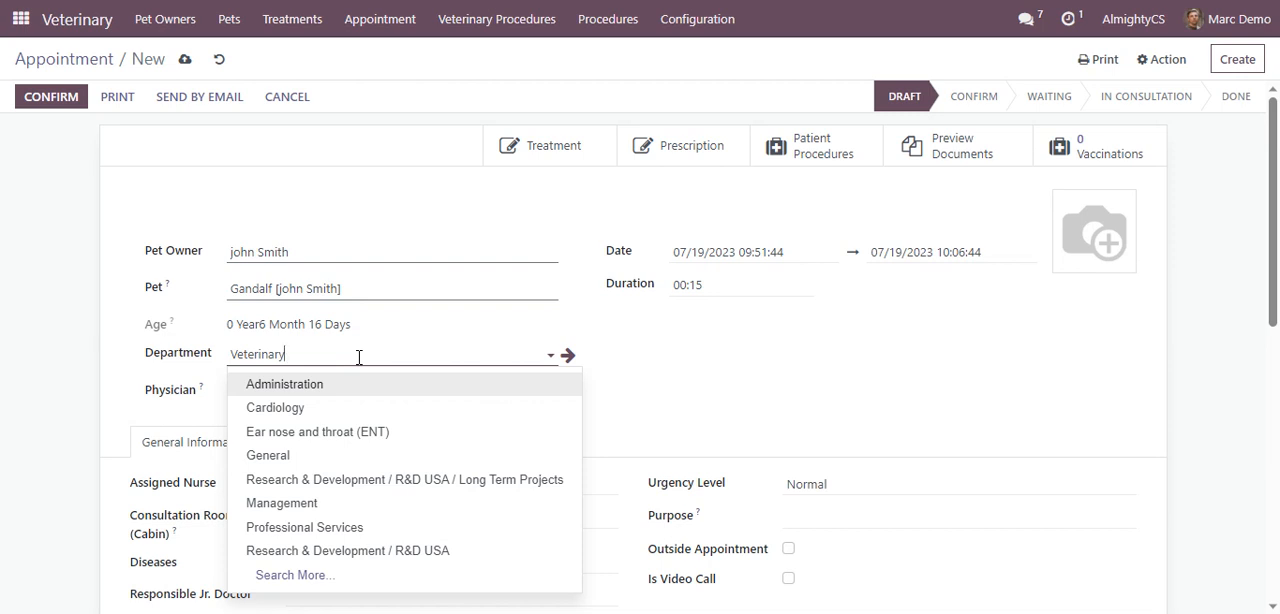
pyautogui.click(617, 368)
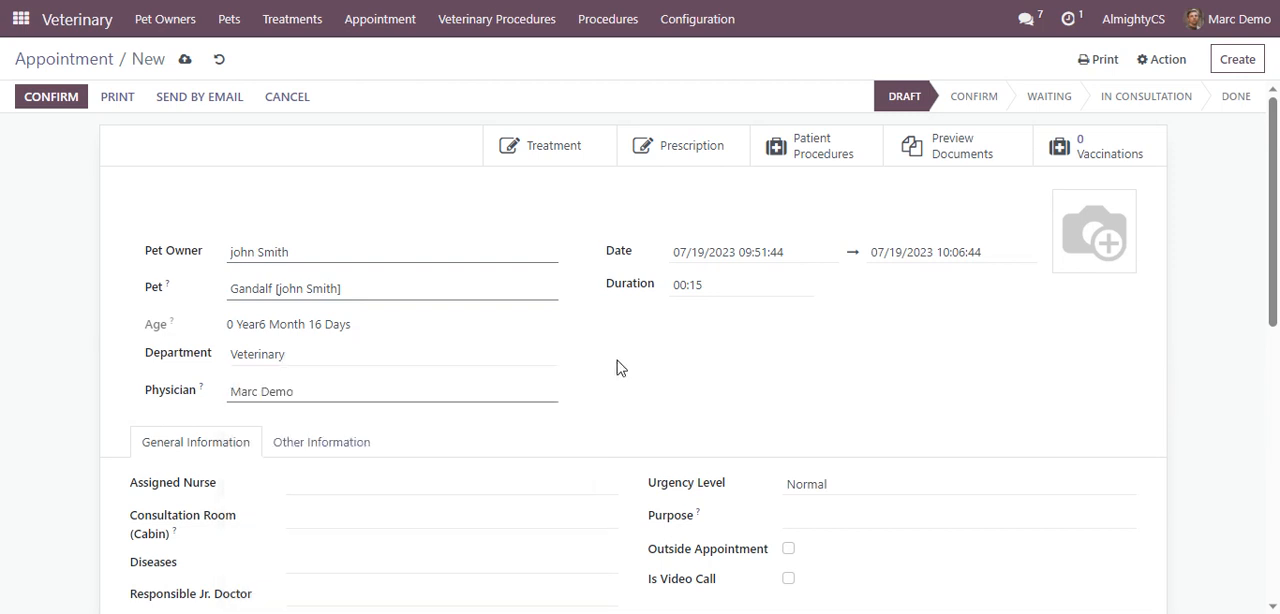
pyautogui.click(432, 391)
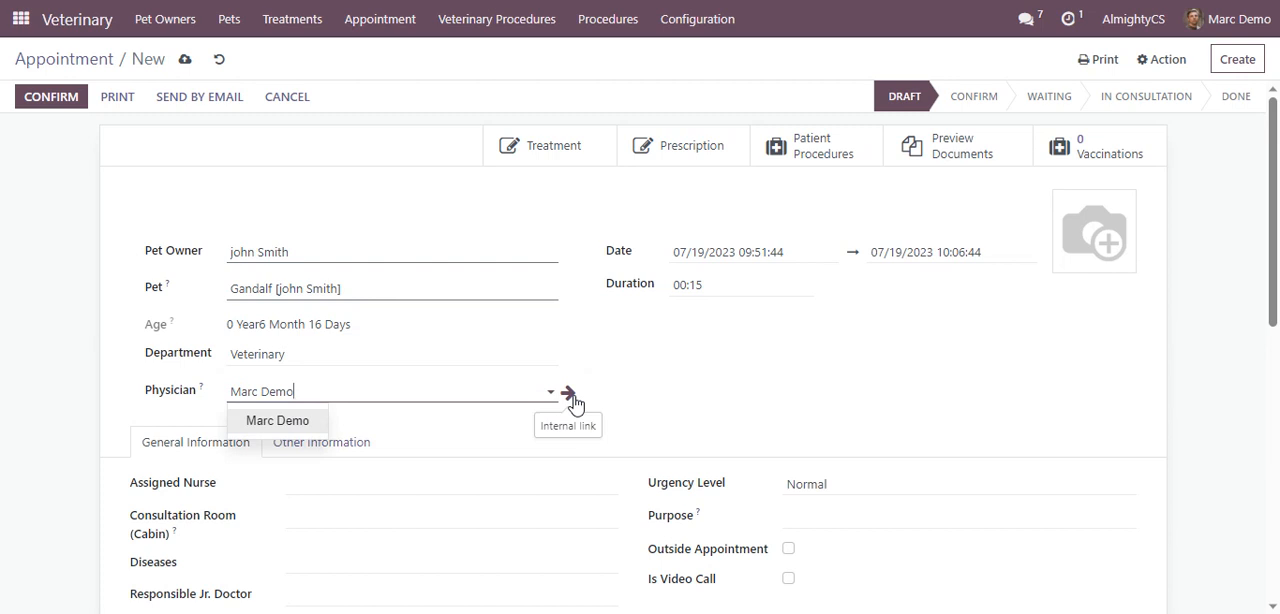
pyautogui.click(699, 402)
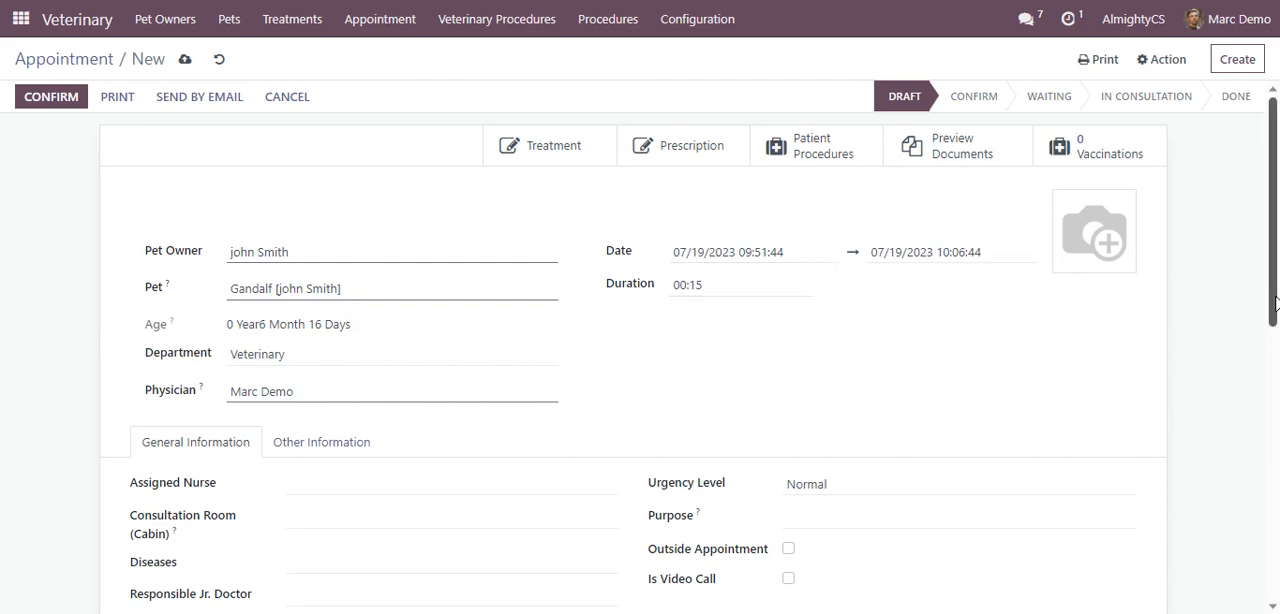
pyautogui.moveTo(1276, 303); pyautogui.dragTo(1276, 378)
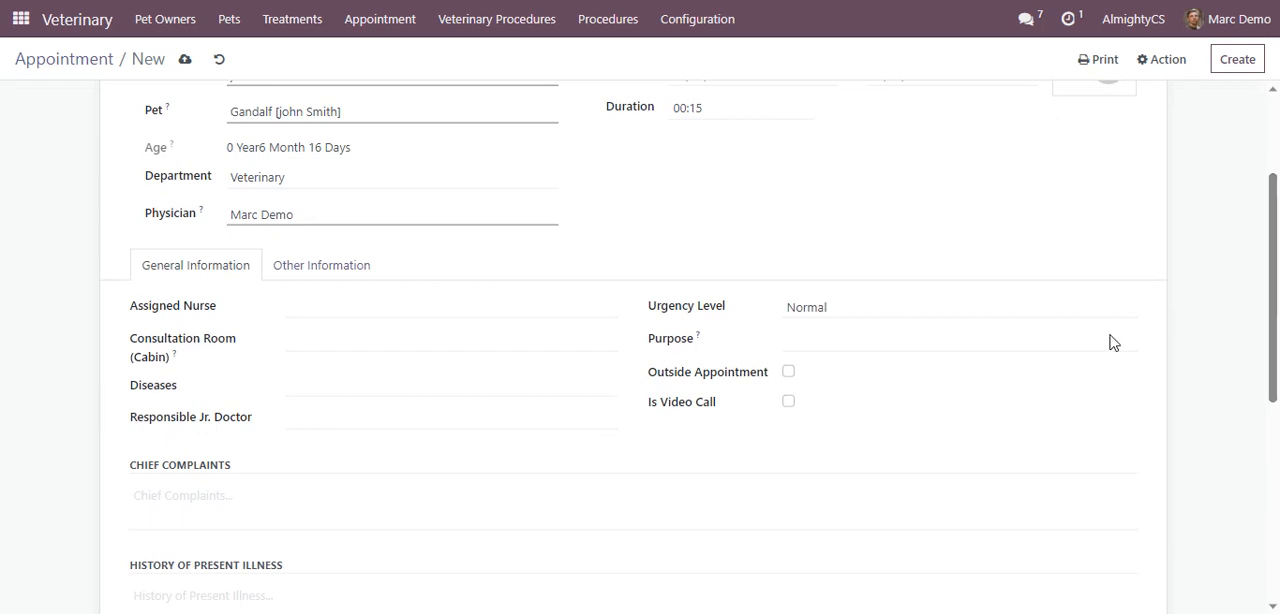
pyautogui.click(567, 307)
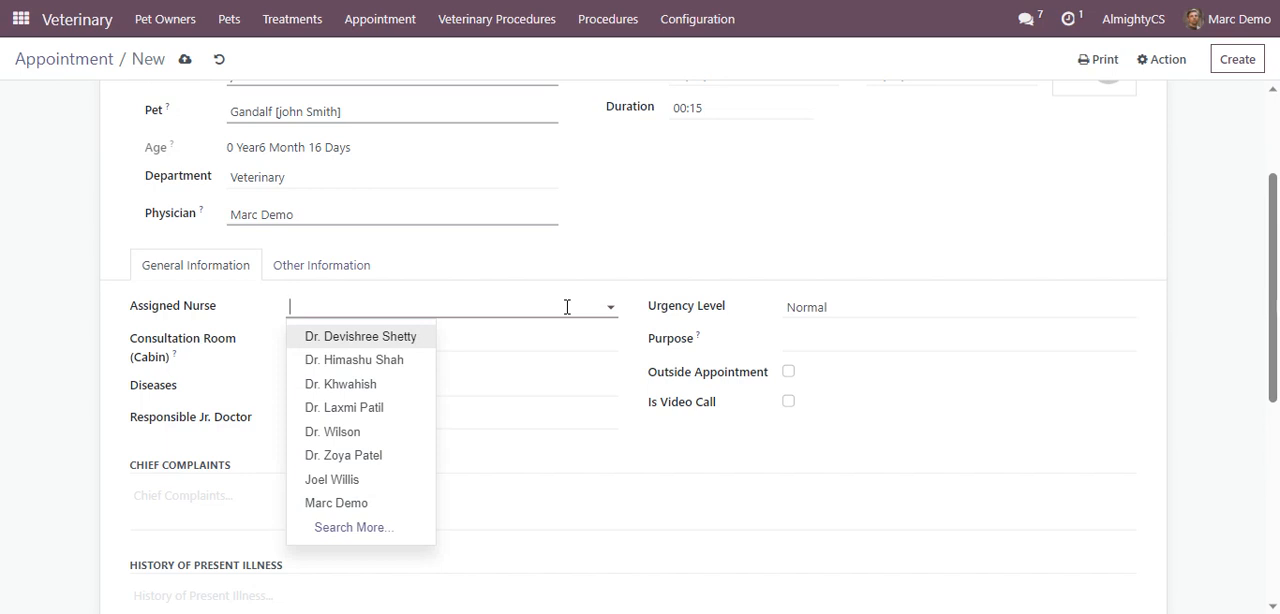
pyautogui.click(638, 253)
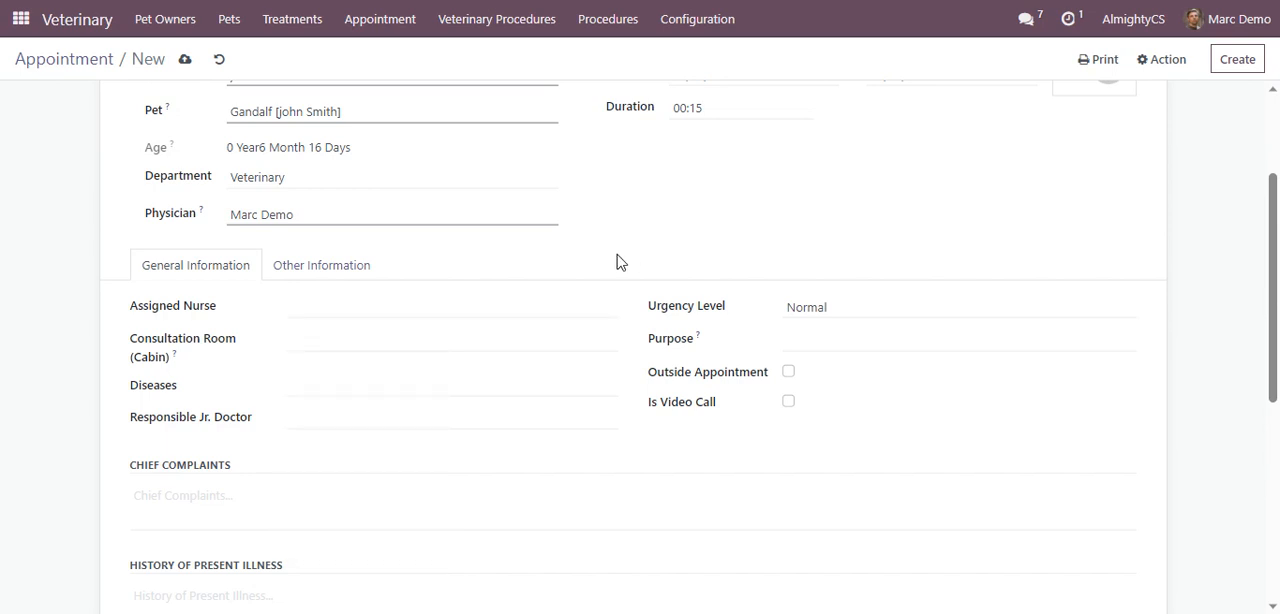
pyautogui.click(545, 383)
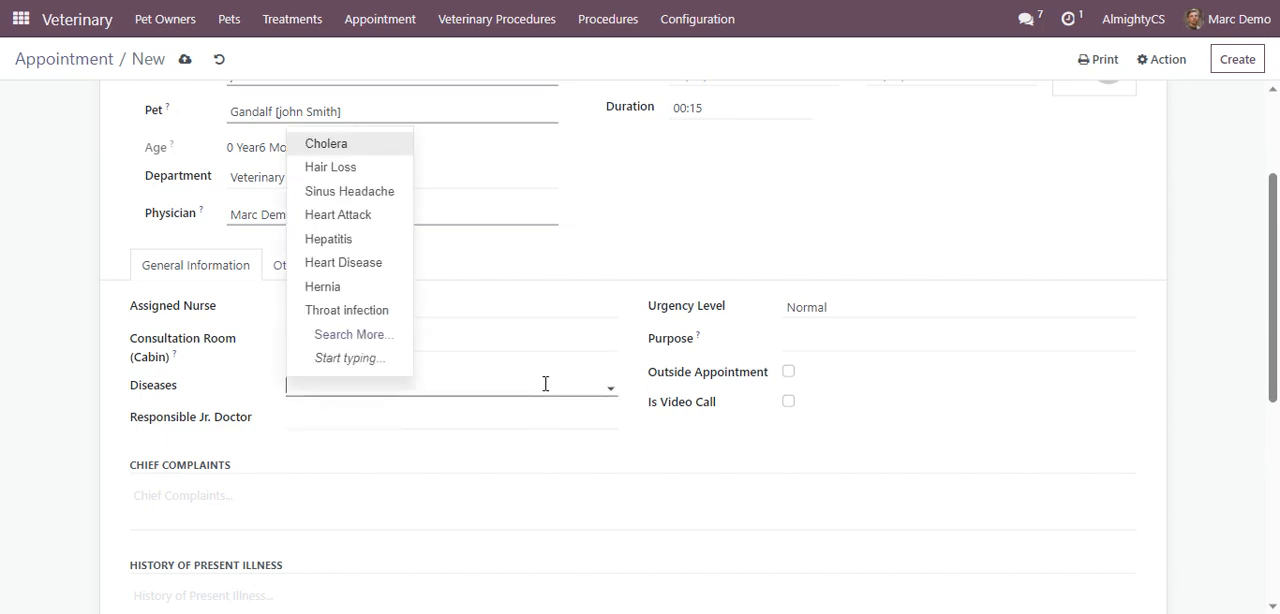
pyautogui.click(671, 227)
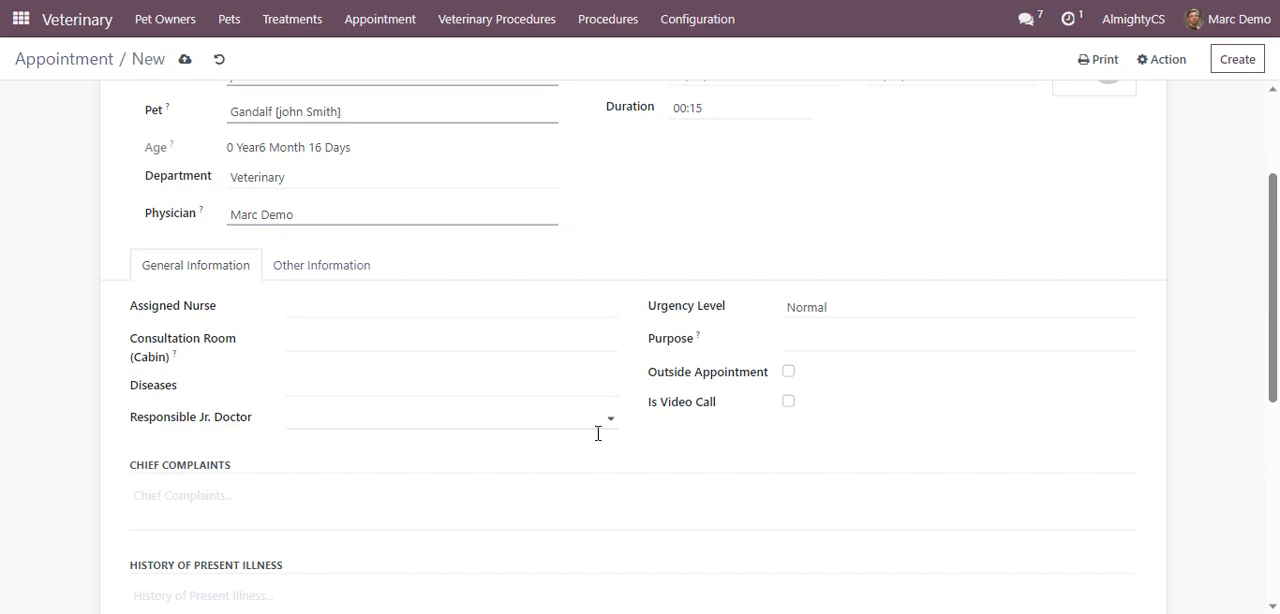
# Enter "Leg is swollen" as the appointment's chief complaint
pyautogui.click(430, 489)
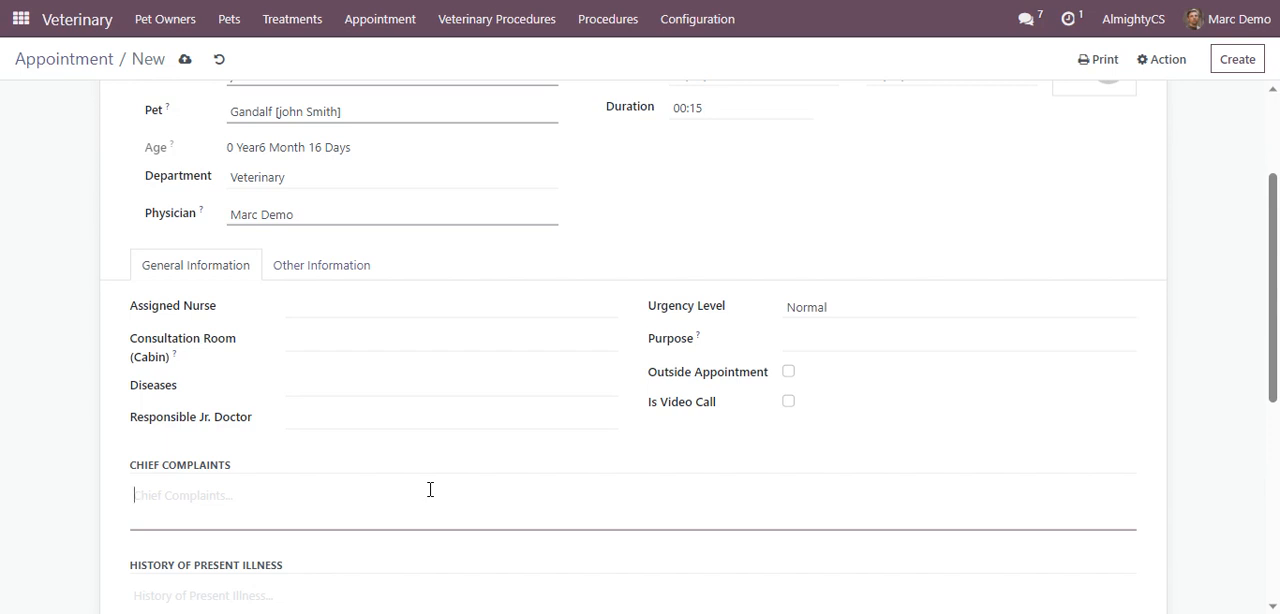
pyautogui.click(430, 489)
pyautogui.write('Le')
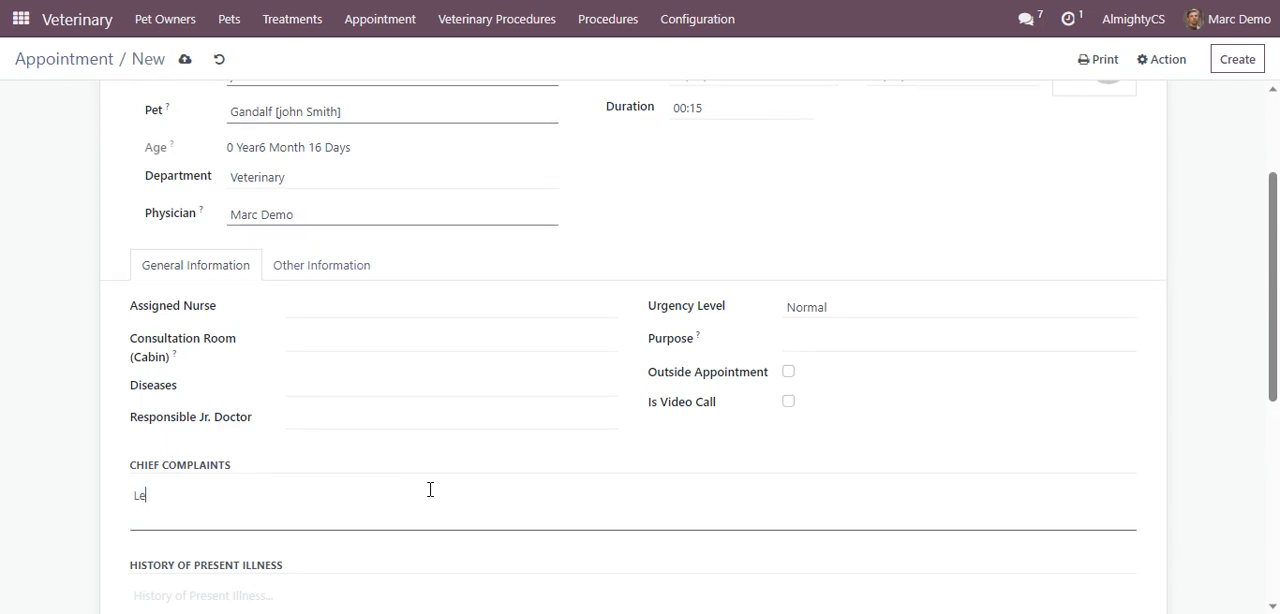
pyautogui.write('g is swollen')
# Set the appointment's urgency level to Urgent and its purpose to Consultation
pyautogui.click(853, 317)
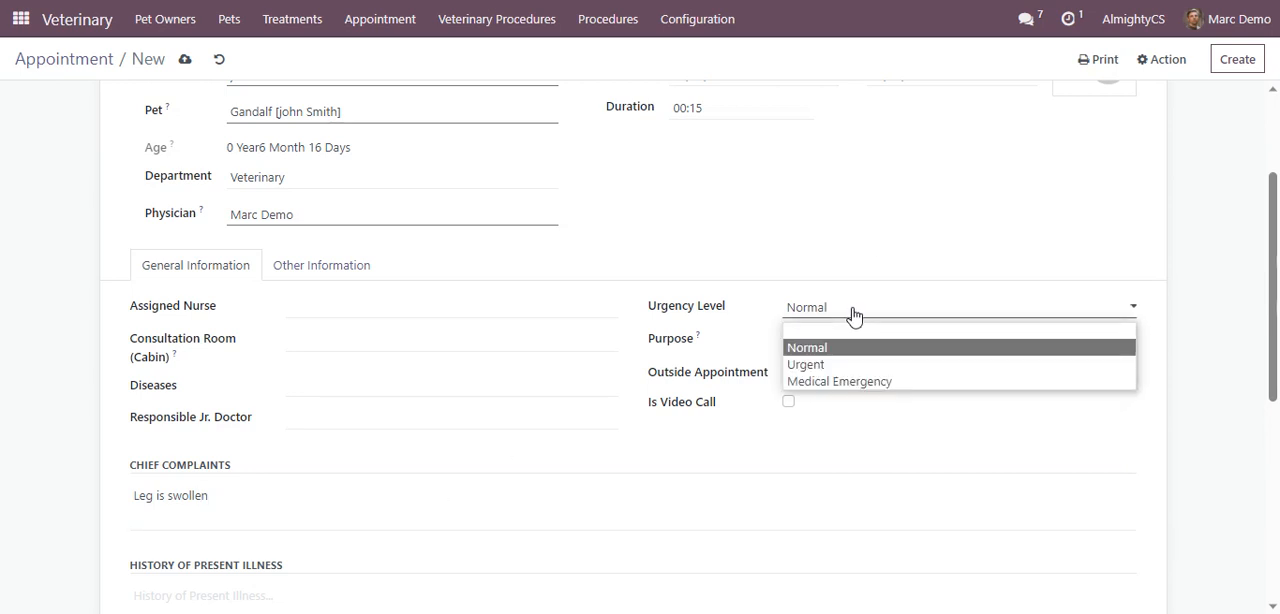
pyautogui.click(840, 364)
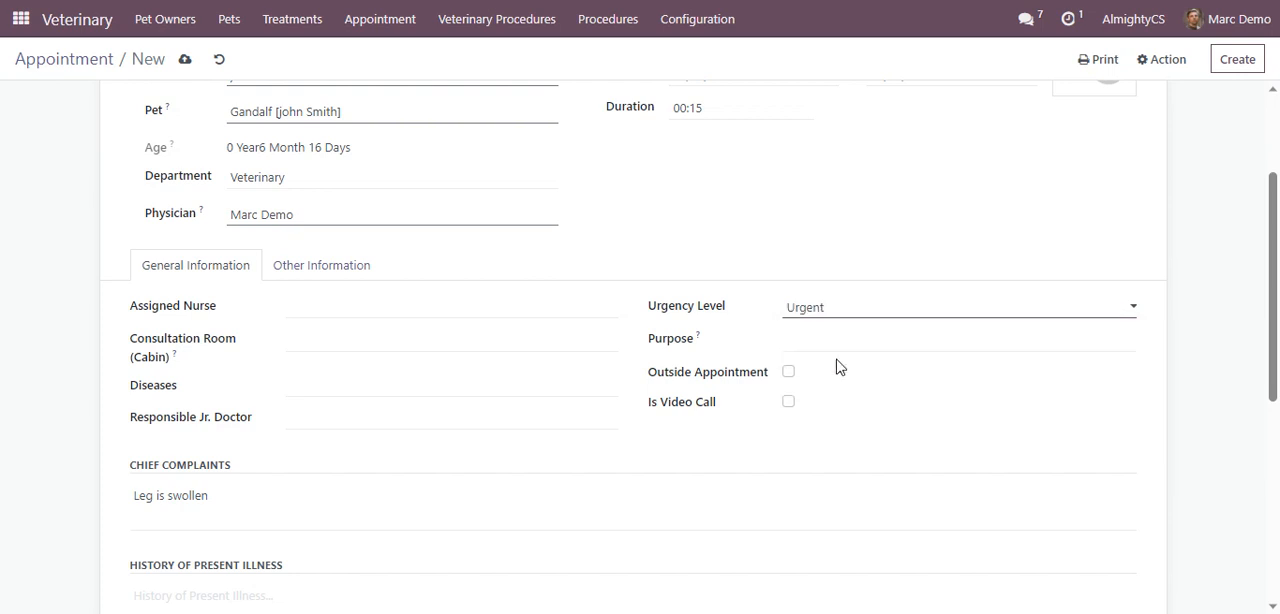
pyautogui.click(847, 346)
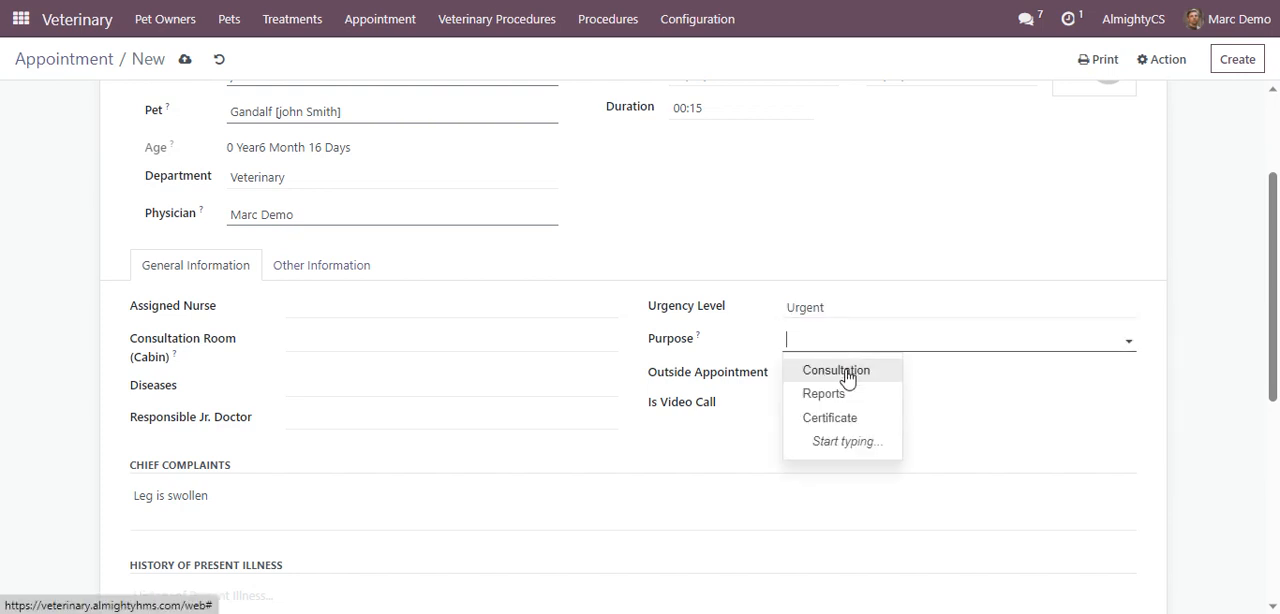
pyautogui.click(846, 372)
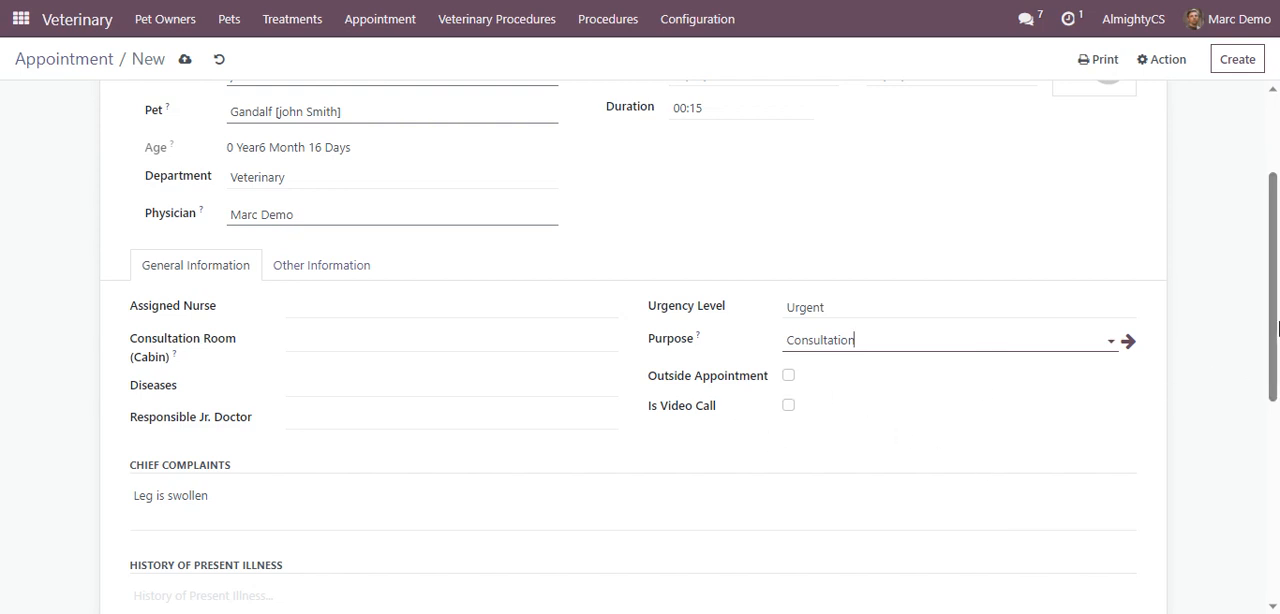
# Enter "Broken leg suspected" as the appointment's history of present illness
pyautogui.scroll(-1, 1278, 390)
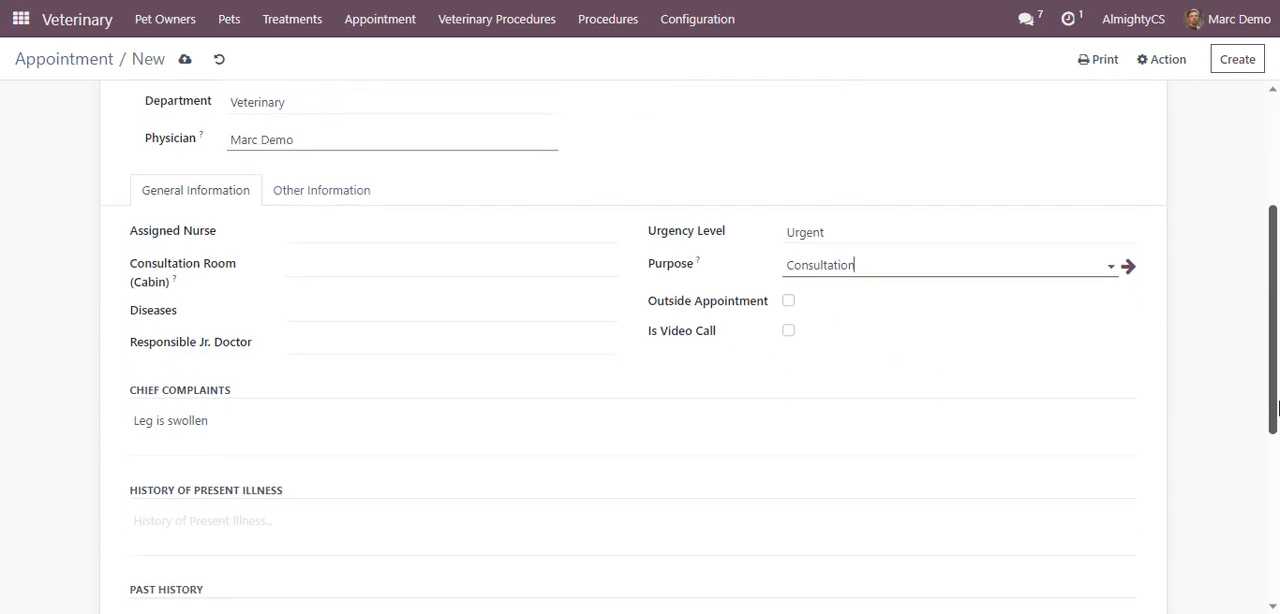
pyautogui.moveTo(1278, 405); pyautogui.dragTo(1278, 457)
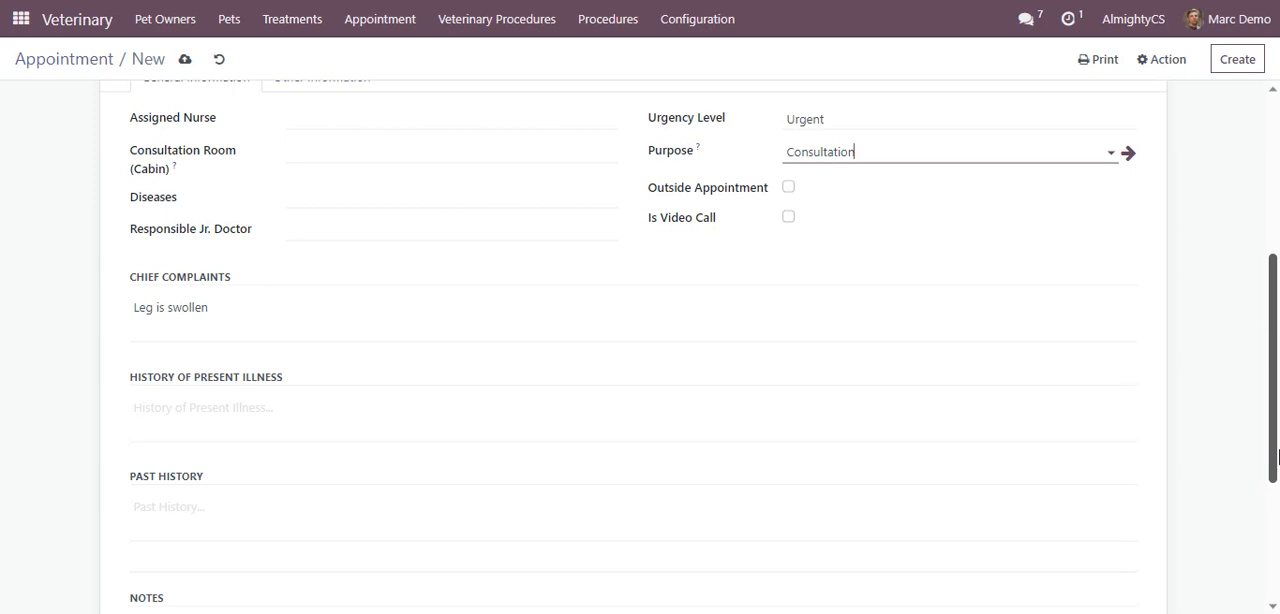
pyautogui.click(276, 411)
pyautogui.write('B')
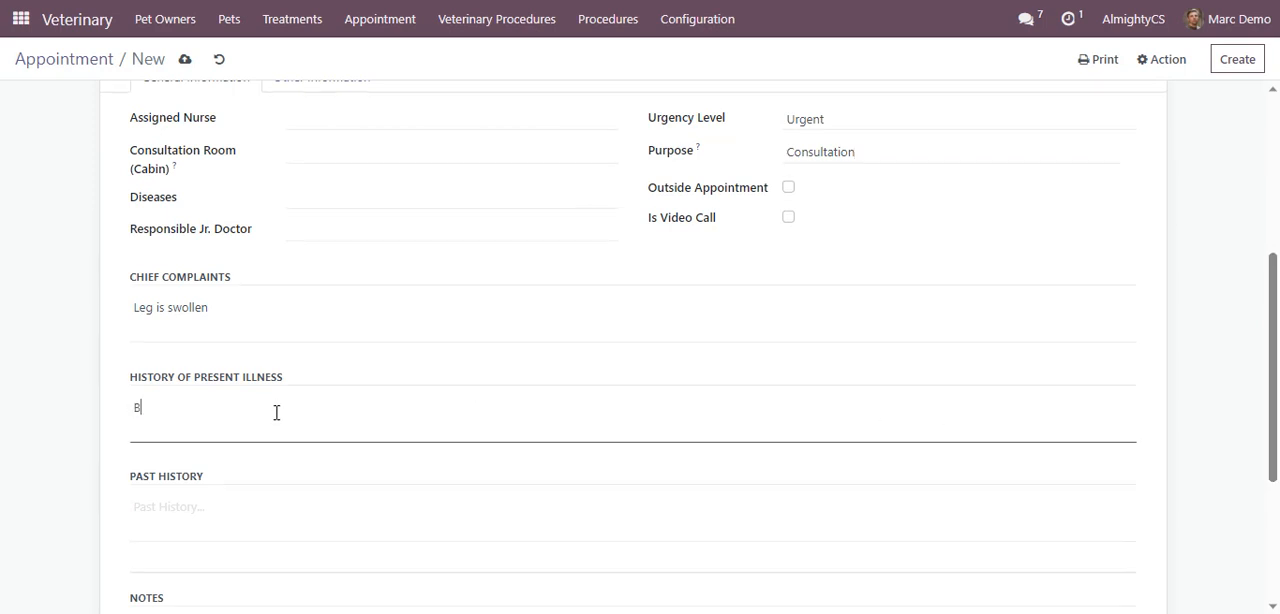
pyautogui.write('roken leg suspecteed')
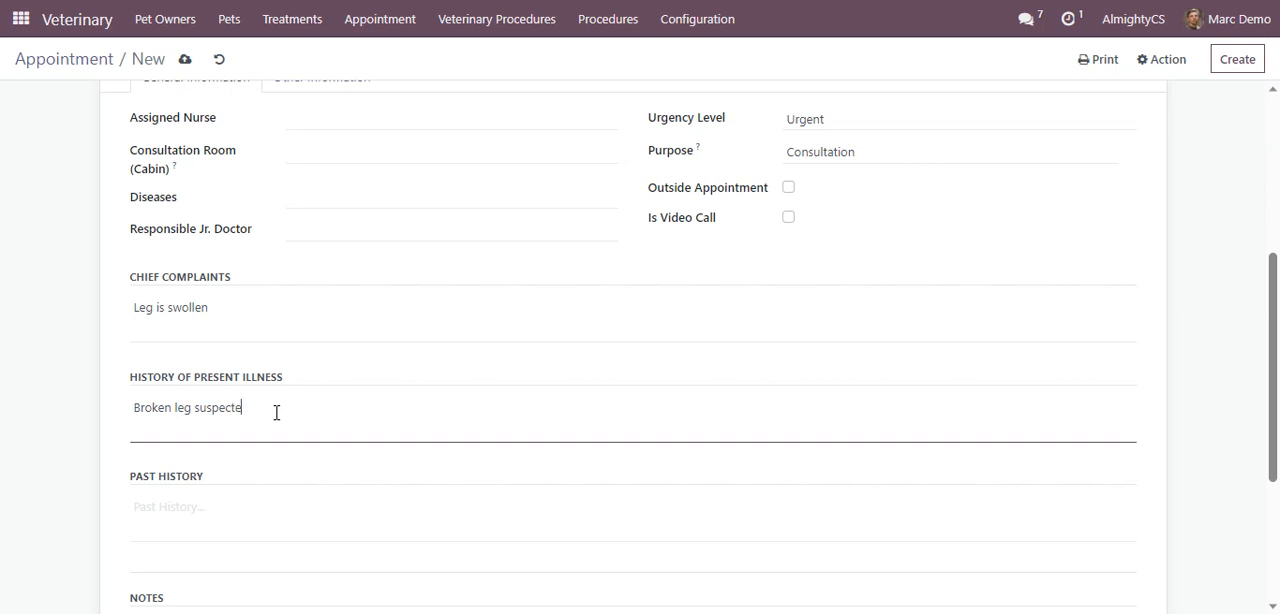
pyautogui.press('BackSpace')
pyautogui.press('BackSpace')
pyautogui.write('d')
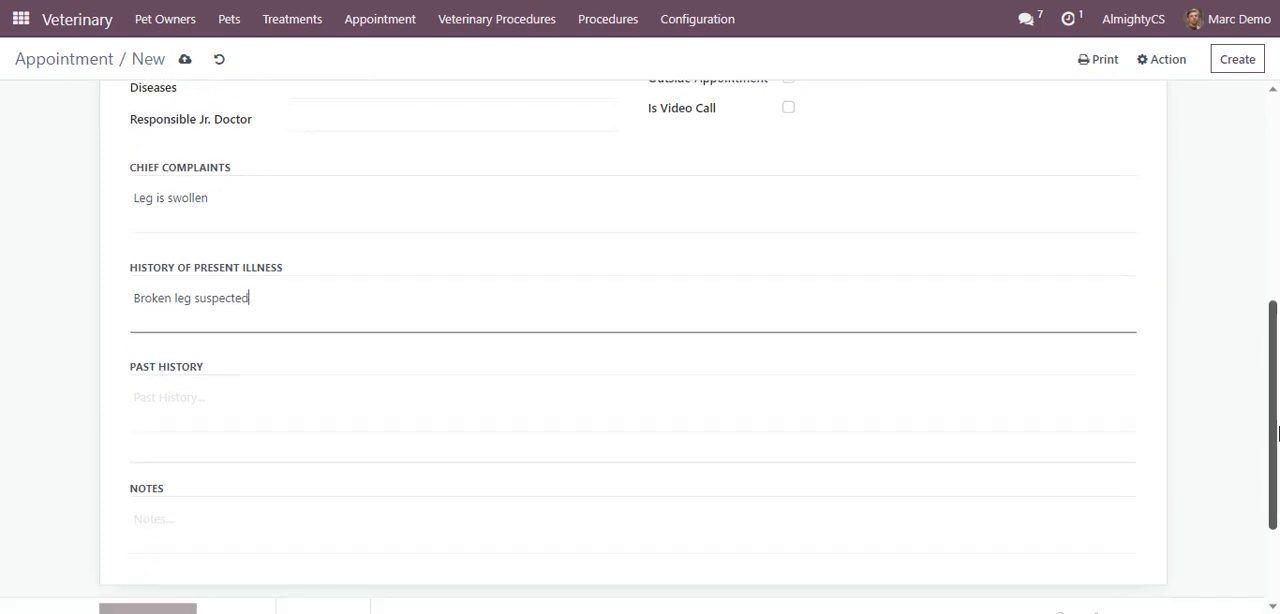
# Confirm the appointment and advance it to the Waiting stage
pyautogui.moveTo(1276, 450); pyautogui.dragTo(1278, 220)
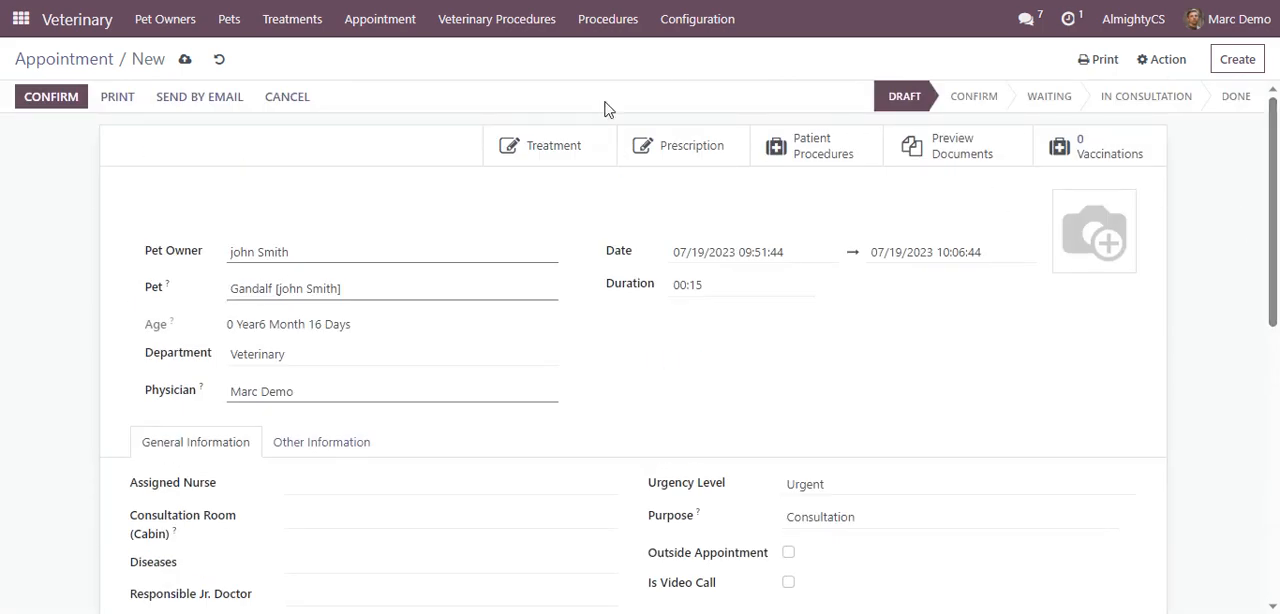
pyautogui.click(51, 97)
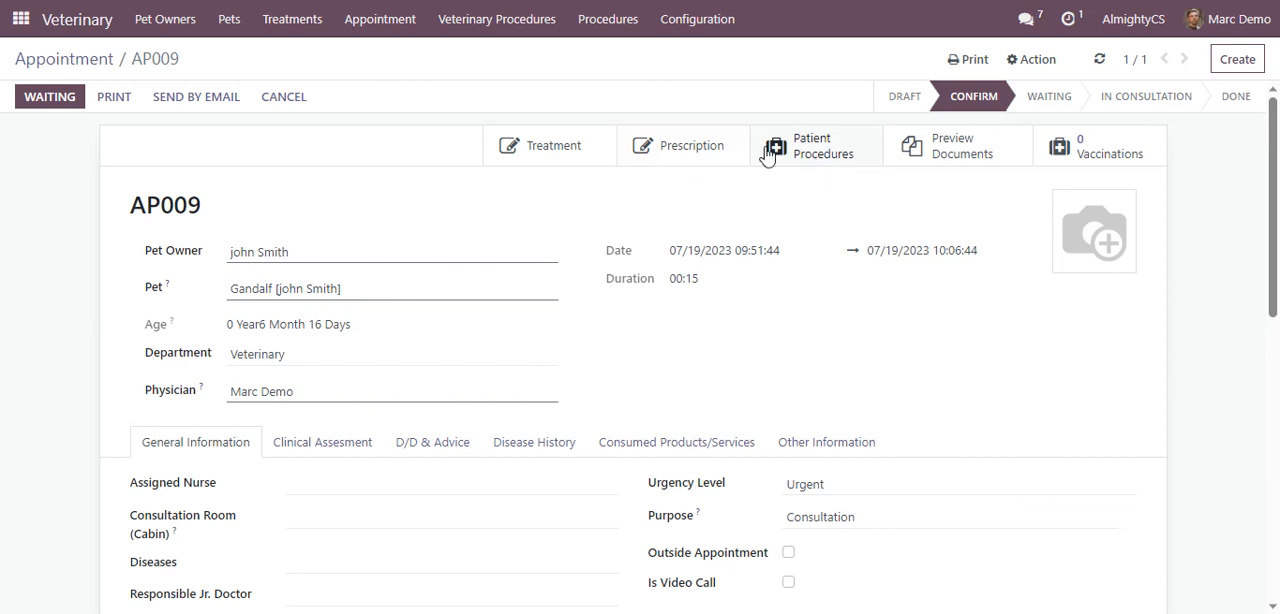
pyautogui.click(50, 96)
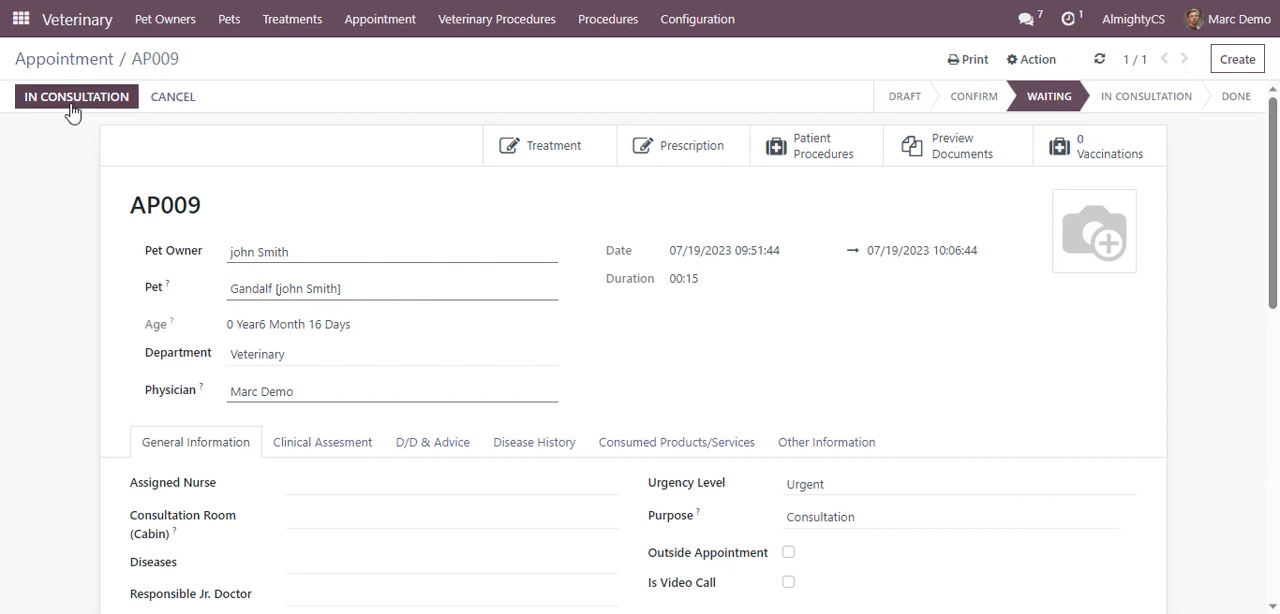
# Start a new treatment from the appointment and title it "Leg treatment for the dog"
pyautogui.click(561, 154)
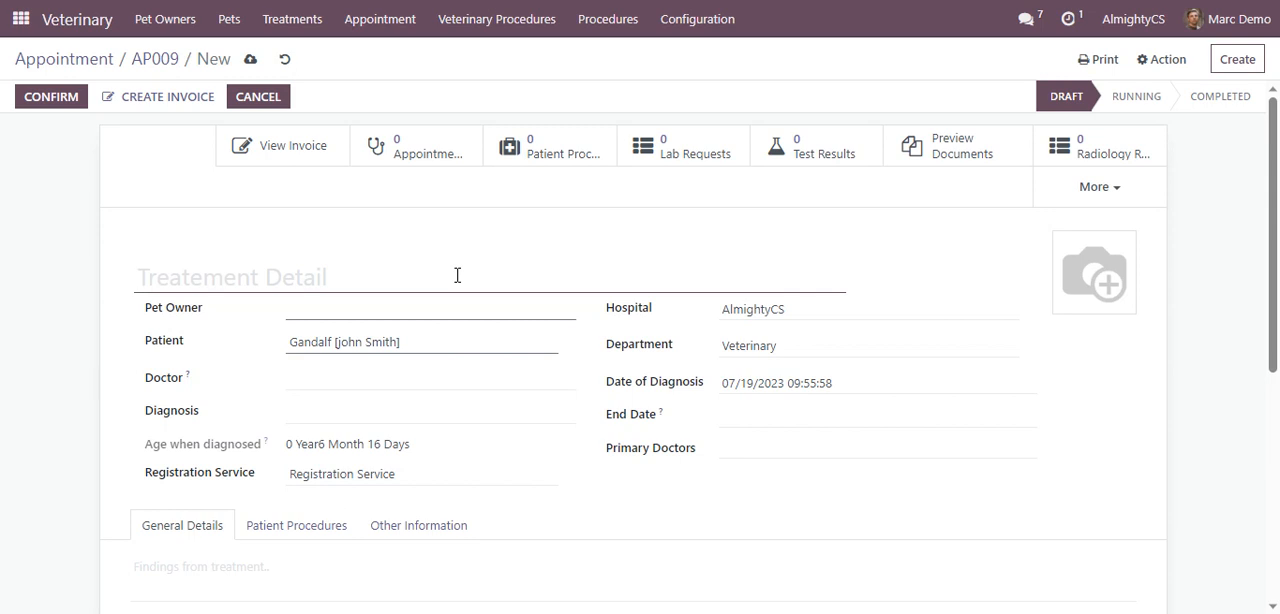
pyautogui.write('Leg tr')
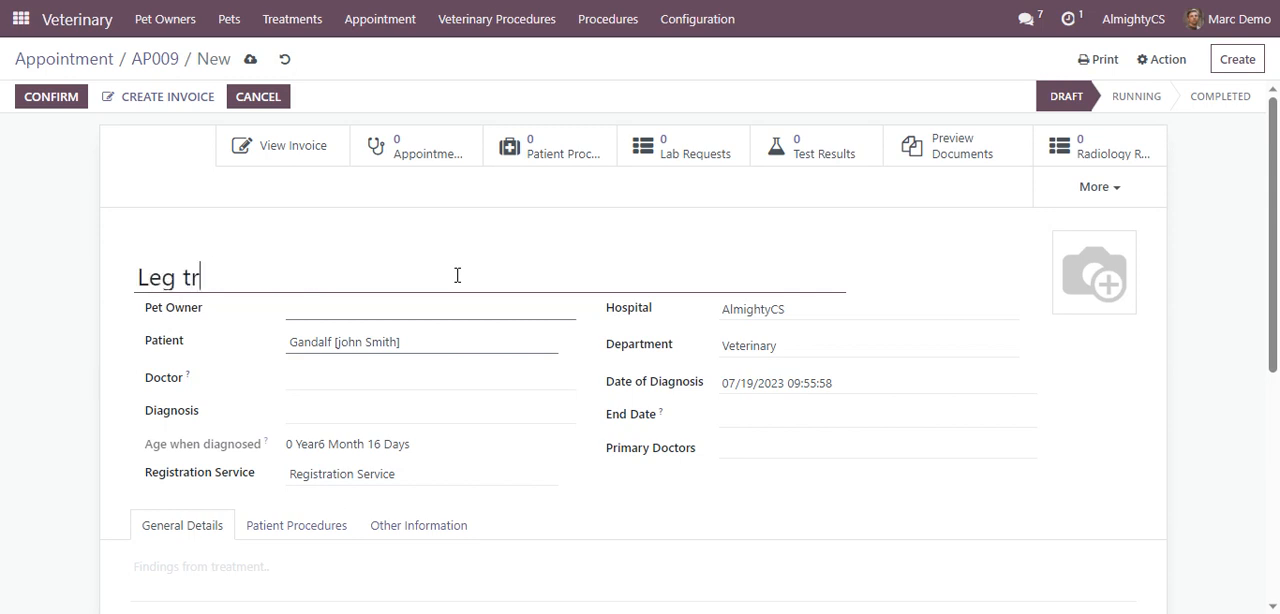
pyautogui.write('atment')
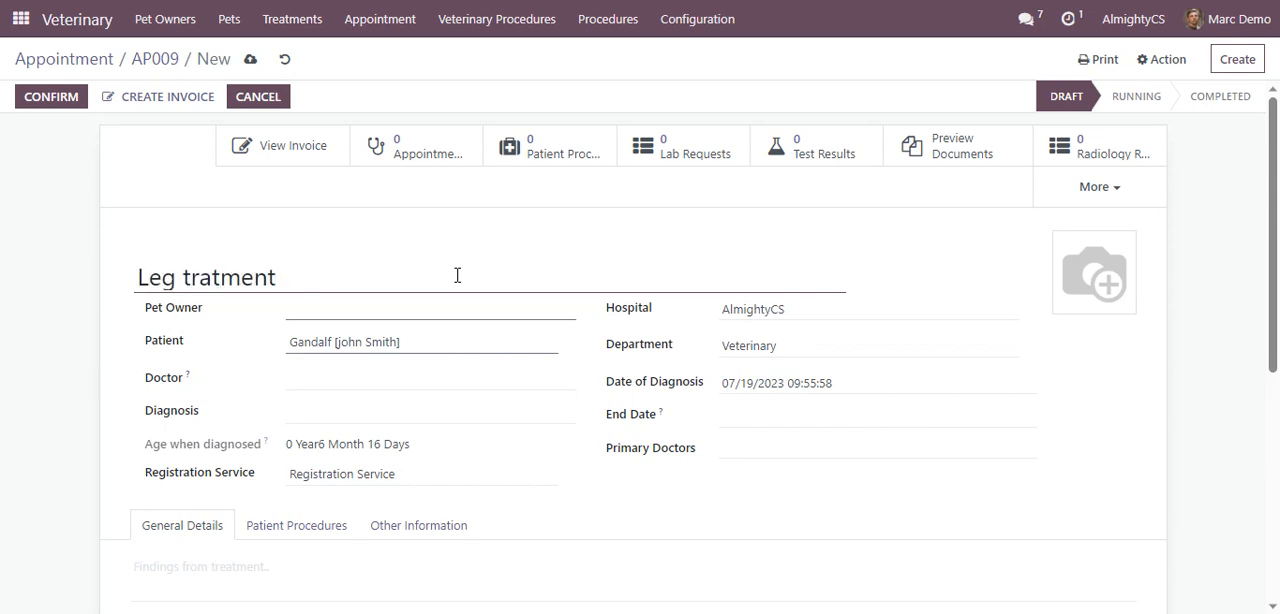
pyautogui.press('BackSpace')
pyautogui.press('BackSpace')
pyautogui.press('BackSpace')
pyautogui.press('BackSpace')
pyautogui.press('BackSpace')
pyautogui.press('BackSpace')
pyautogui.write('ea')
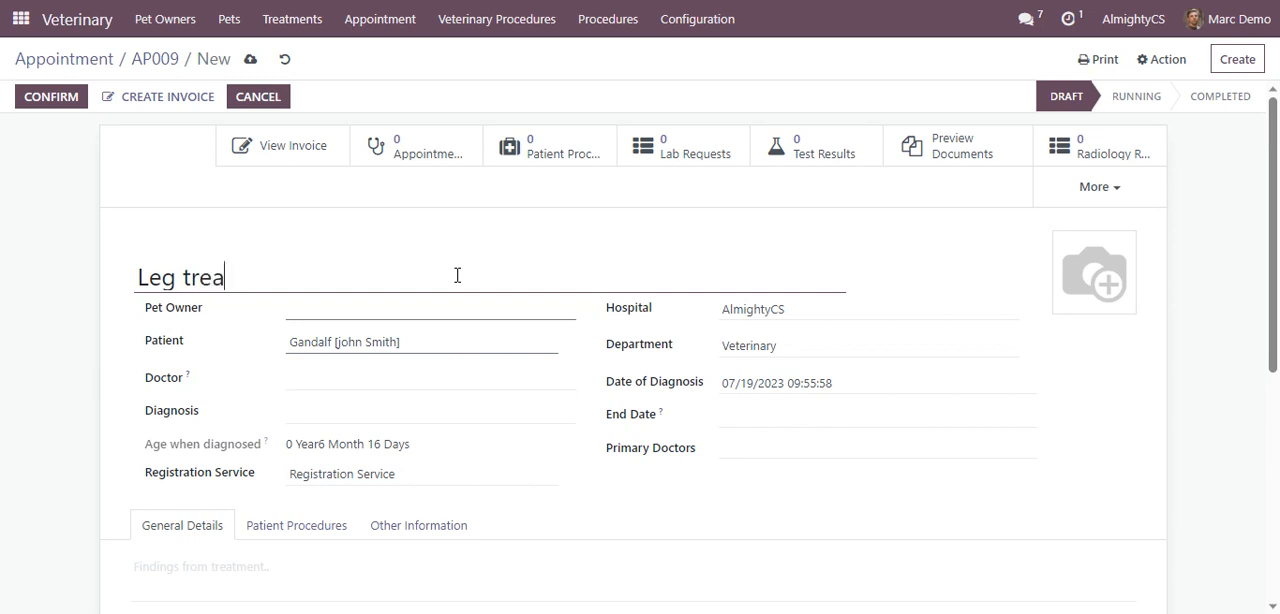
pyautogui.write('tment for')
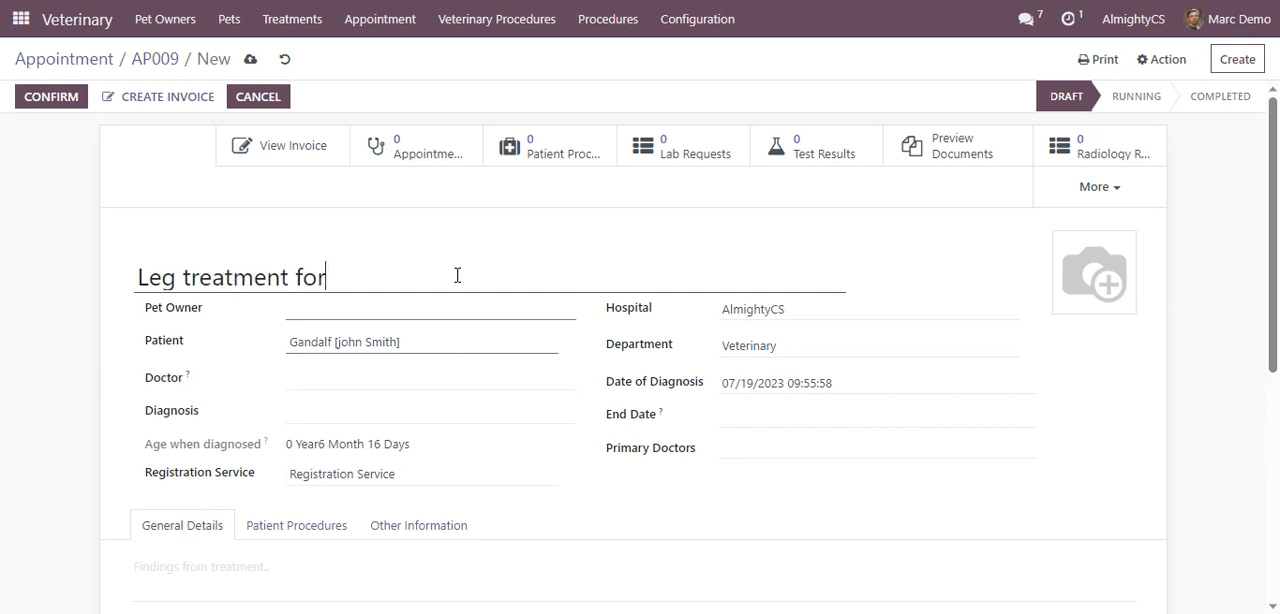
pyautogui.write(' the dog')
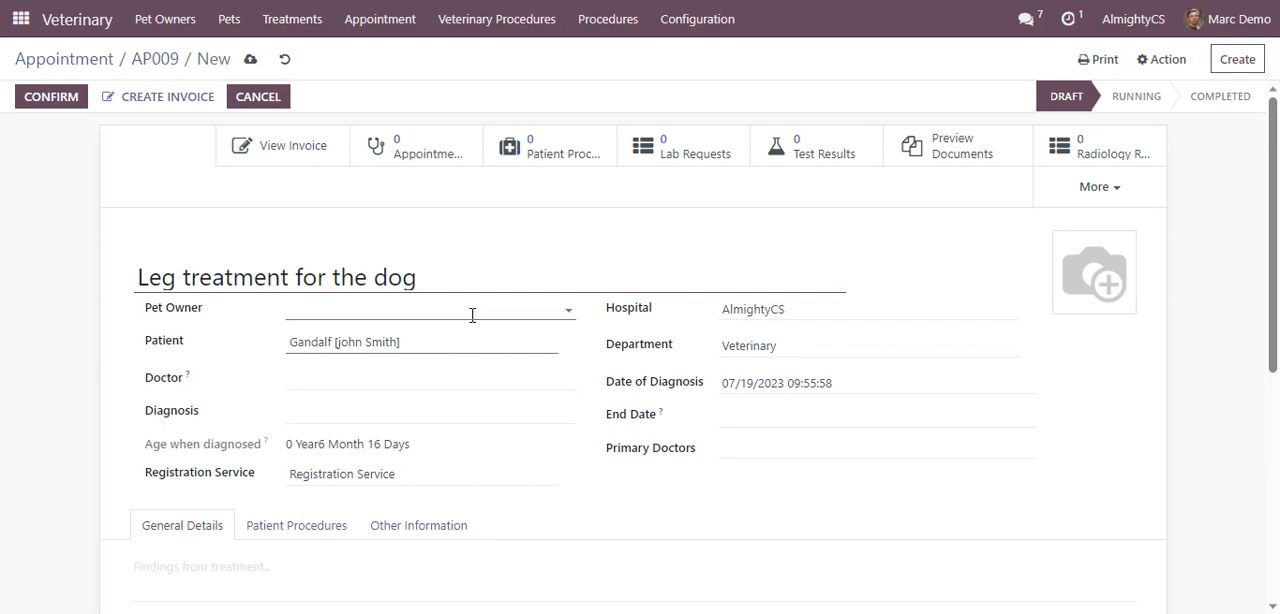
# Set the leg treatment's pet owner to Gandalf's owner and assign the attending doctor
pyautogui.click(472, 314)
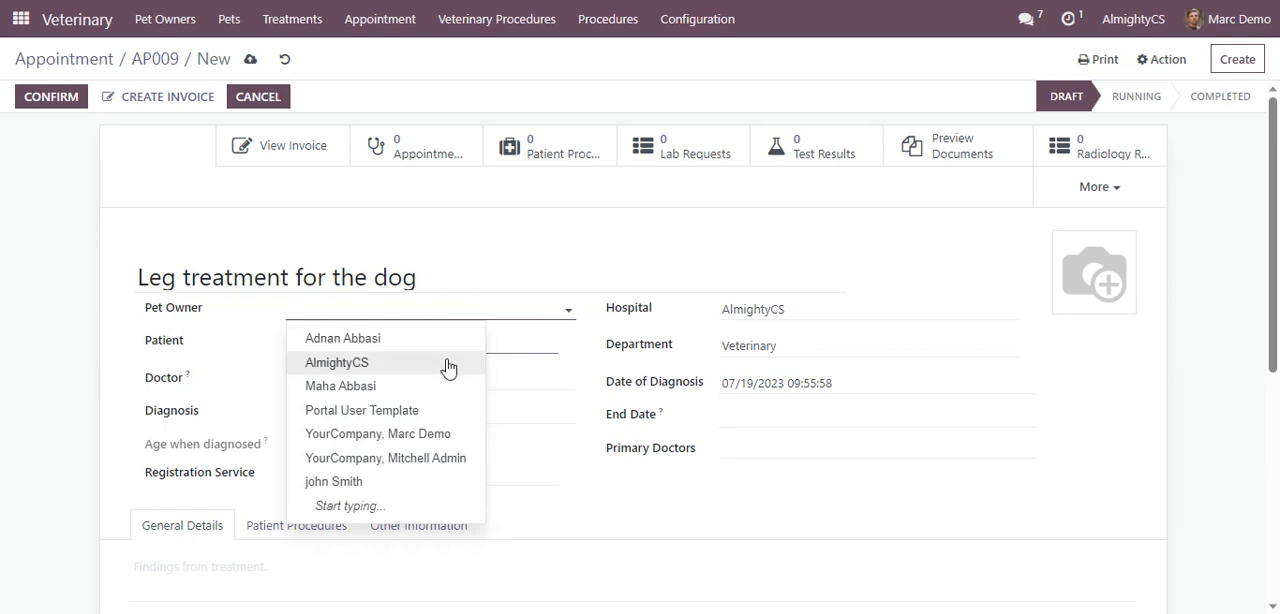
pyautogui.click(378, 482)
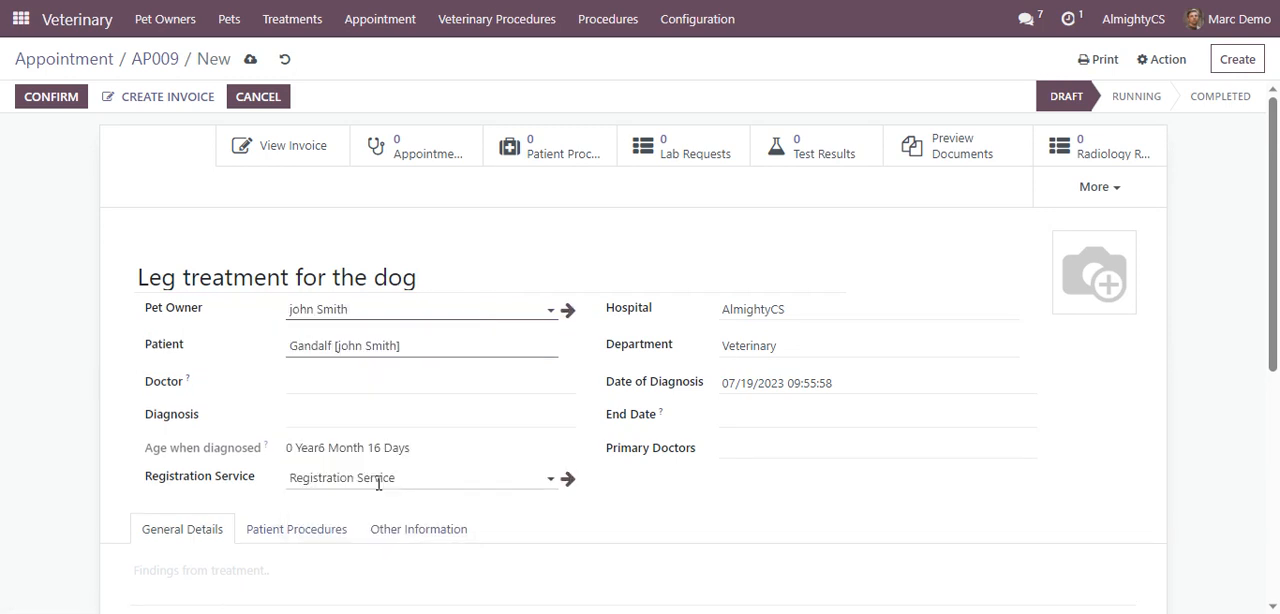
pyautogui.click(448, 378)
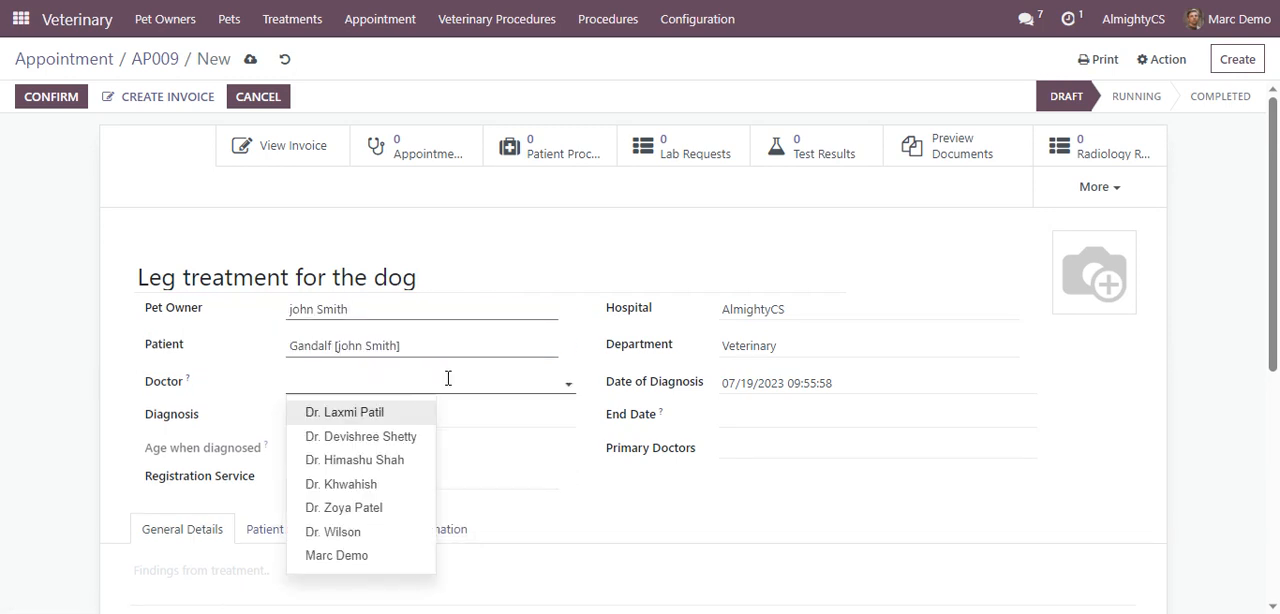
pyautogui.click(387, 438)
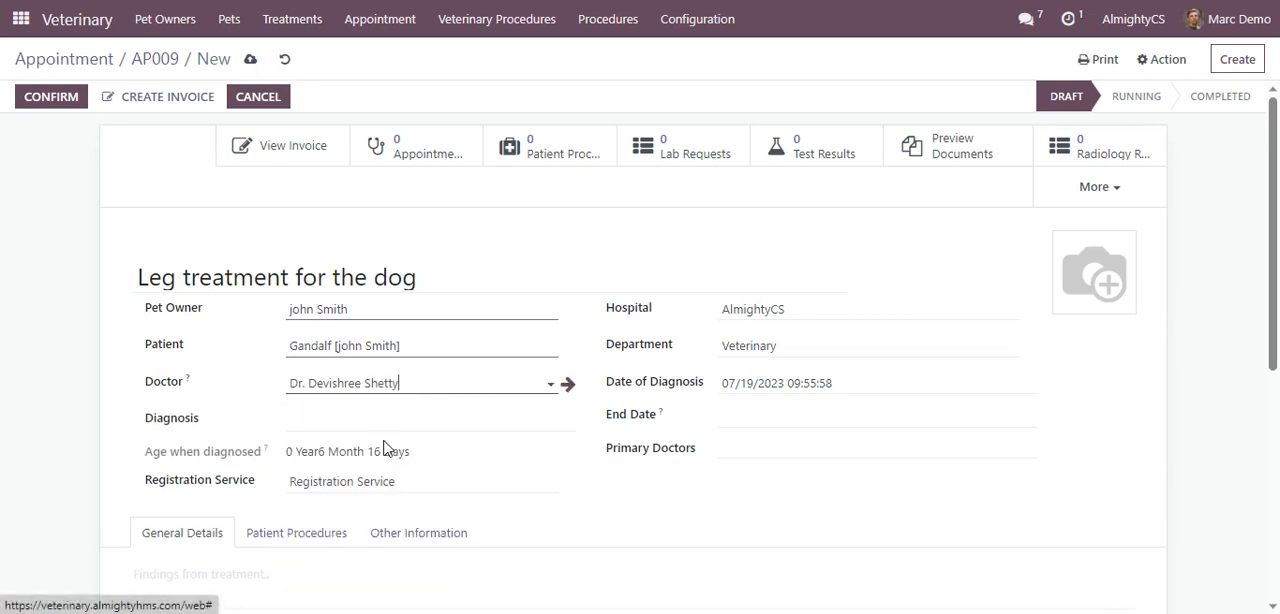
# Set the leg treatment's diagnosis to "Leg trauma"
pyautogui.click(400, 426)
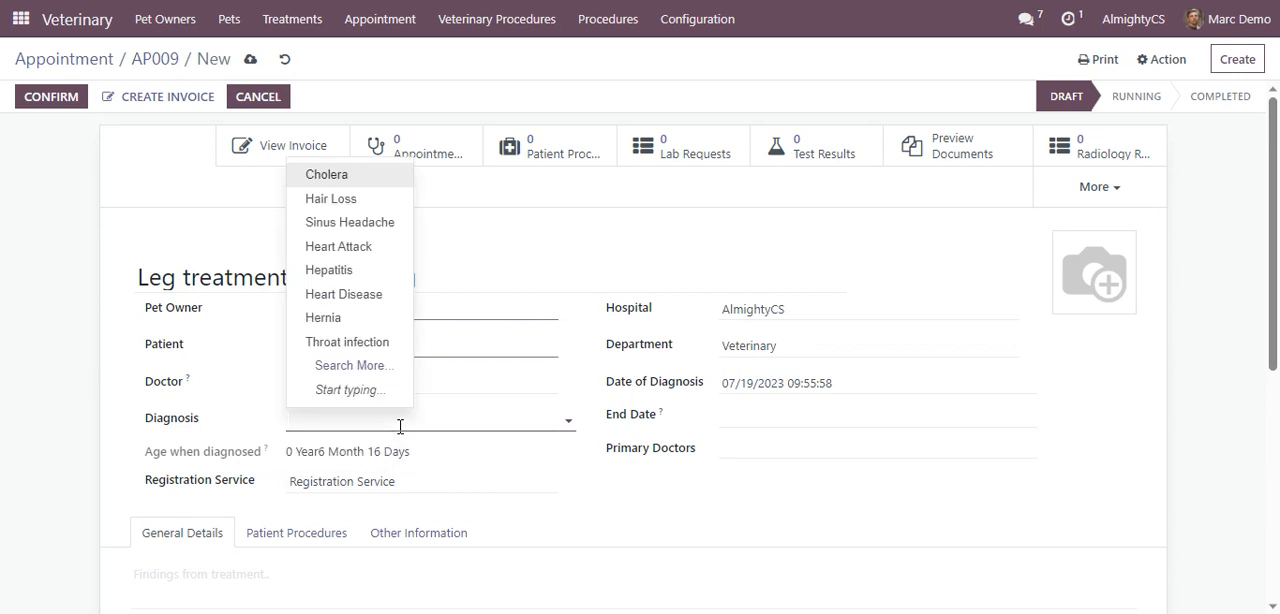
pyautogui.write('tra')
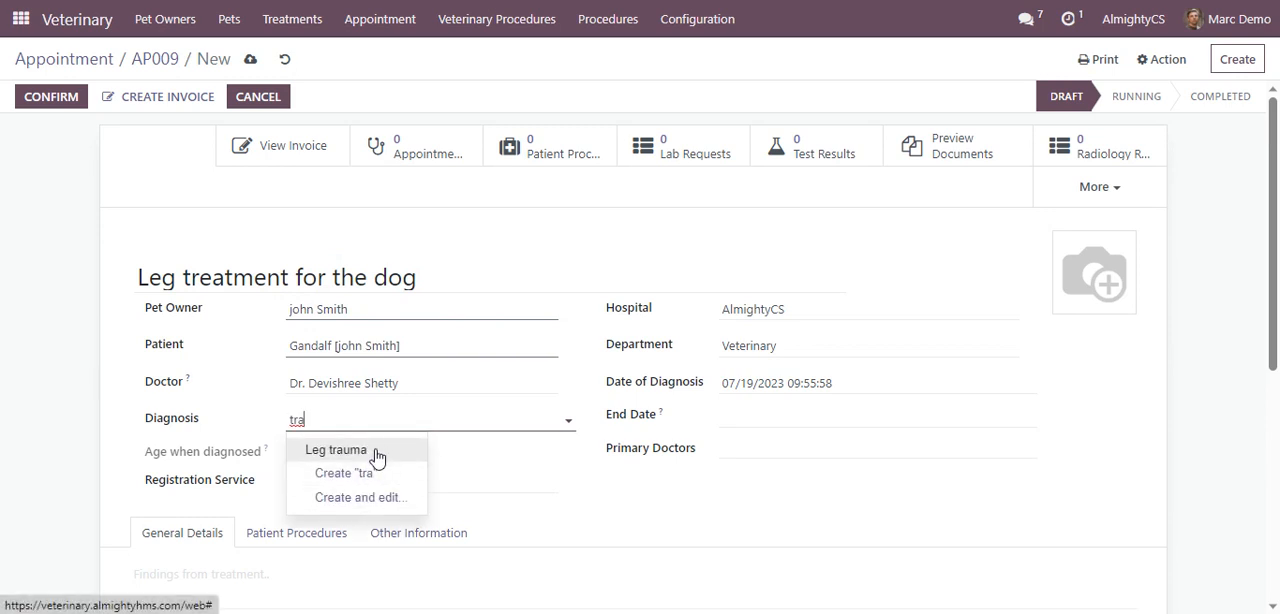
pyautogui.click(376, 452)
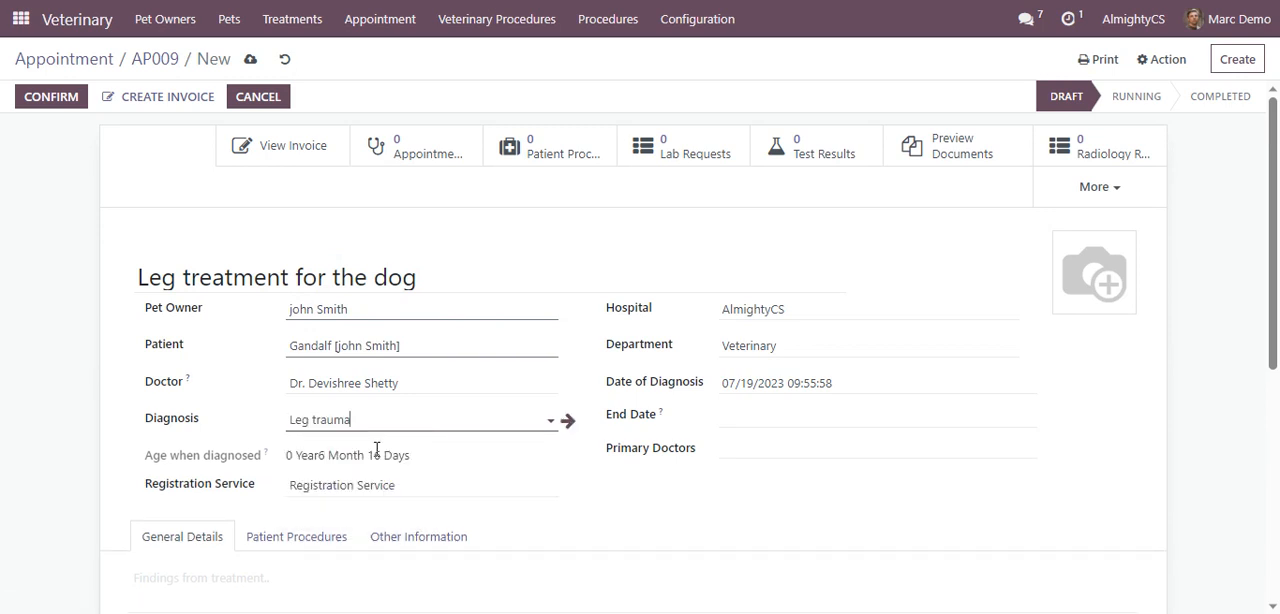
# Check the treatment's hospital and department, and confirm the treatment to move it to the Running stage
pyautogui.click(822, 308)
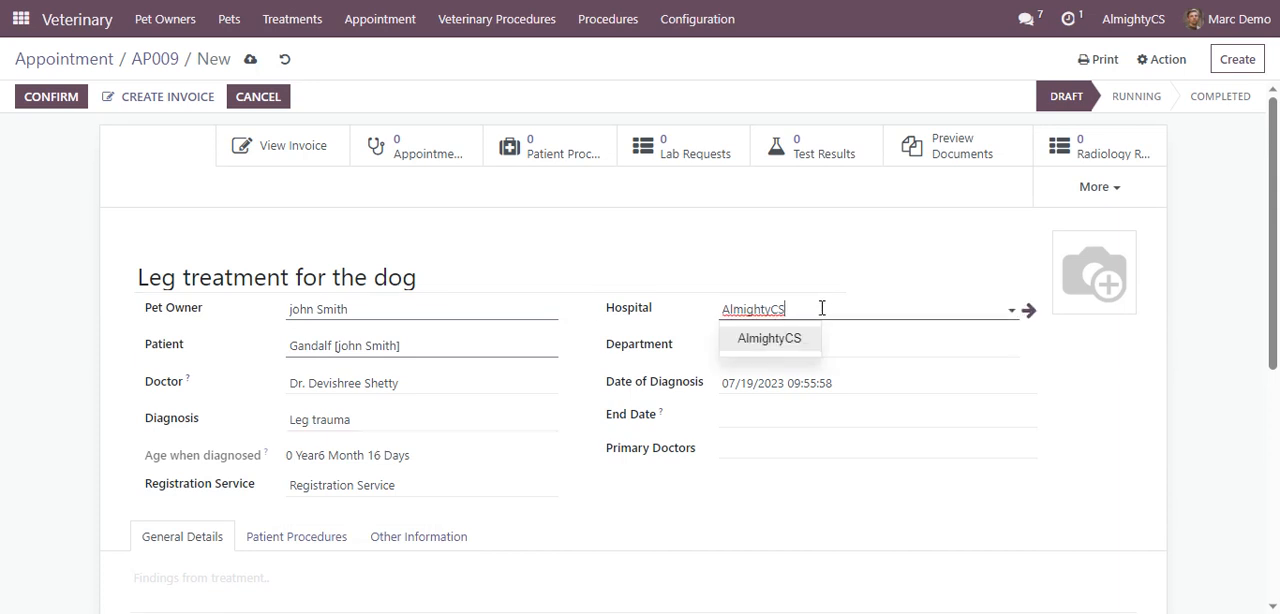
pyautogui.click(846, 352)
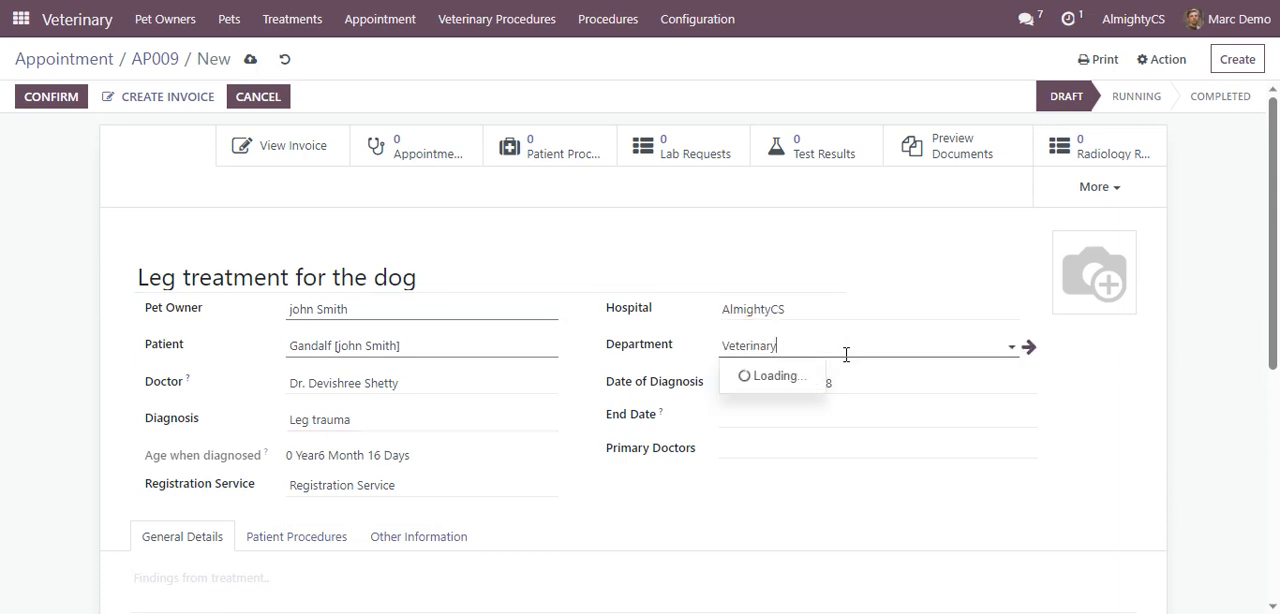
pyautogui.click(846, 352)
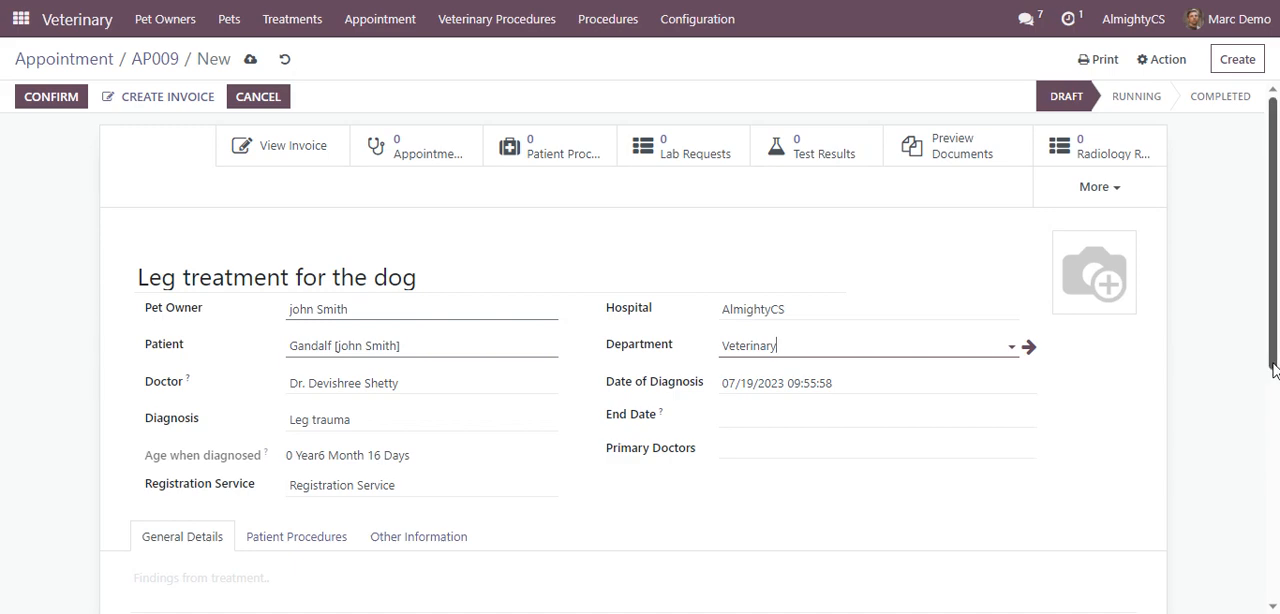
pyautogui.moveTo(1274, 370); pyautogui.dragTo(1276, 290)
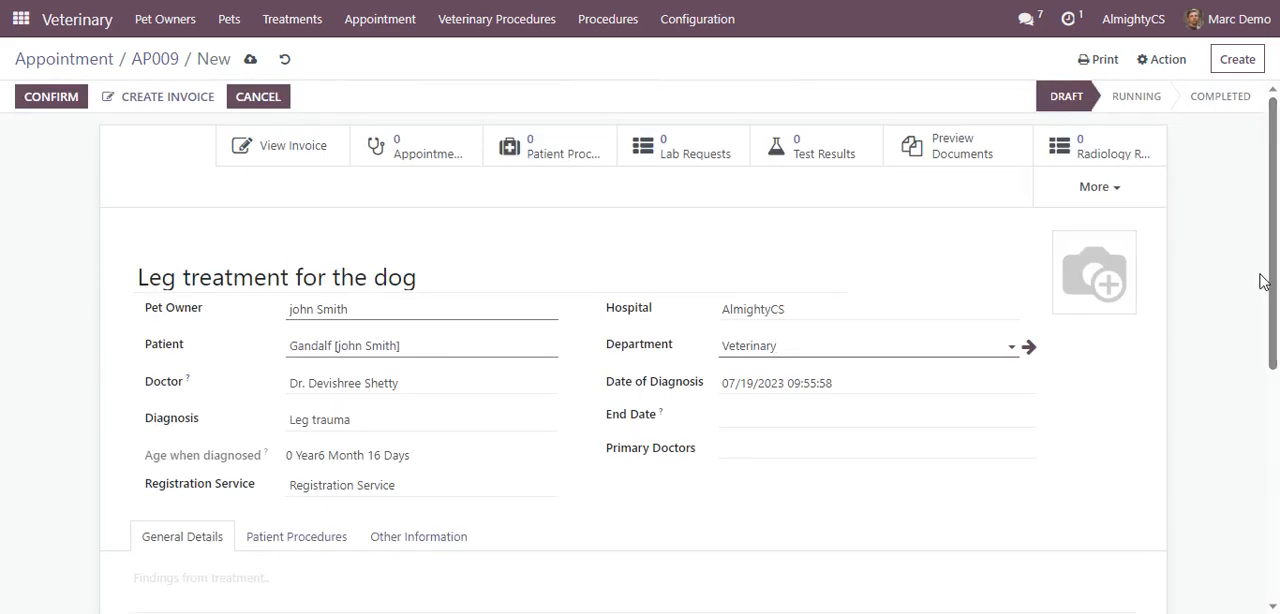
pyautogui.click(52, 100)
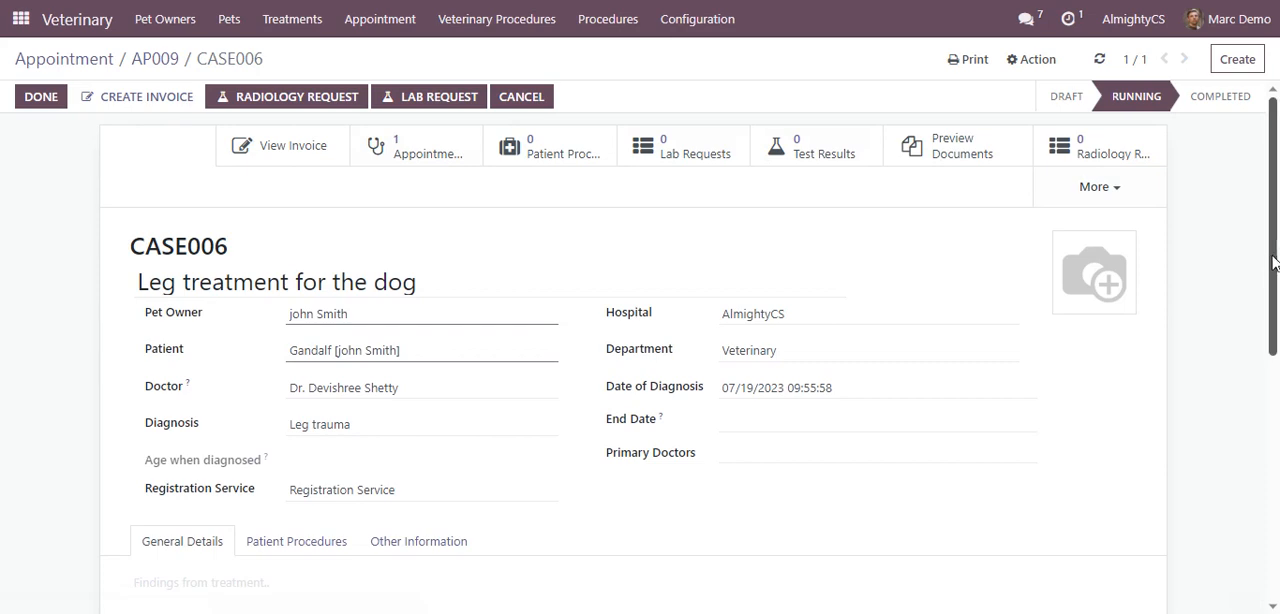
# Start a radiology request from the running treatment and set its prescribing doctor to the treatment's doctor
pyautogui.scroll(-3, 1276, 263)
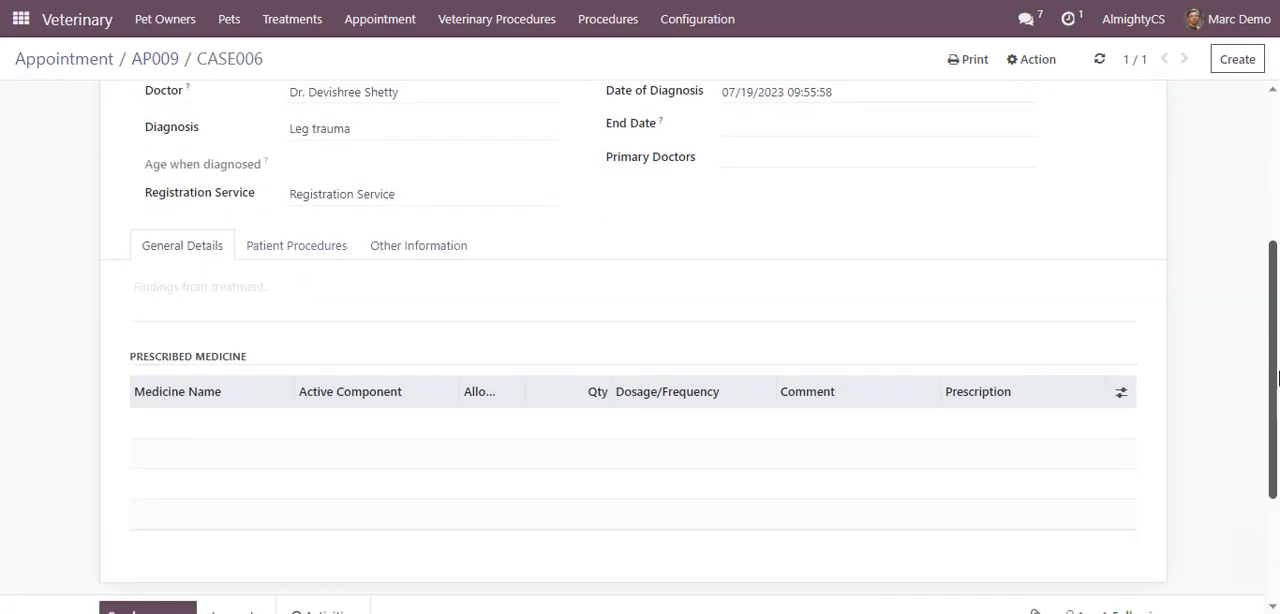
pyautogui.scroll(4, 1278, 252)
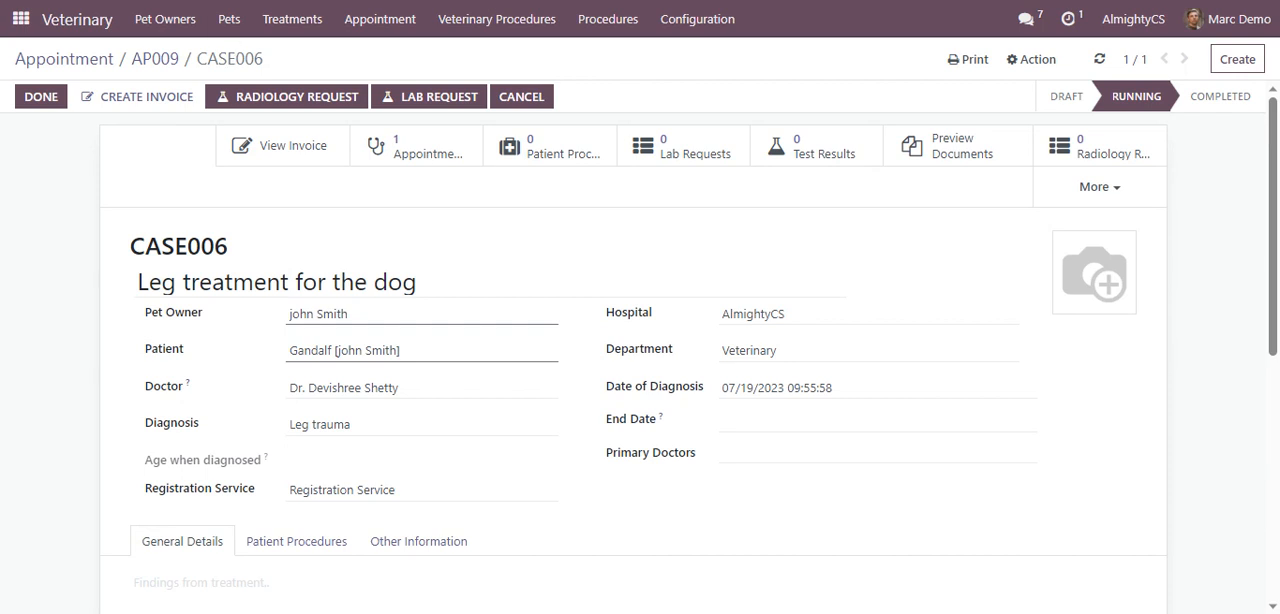
pyautogui.click(307, 106)
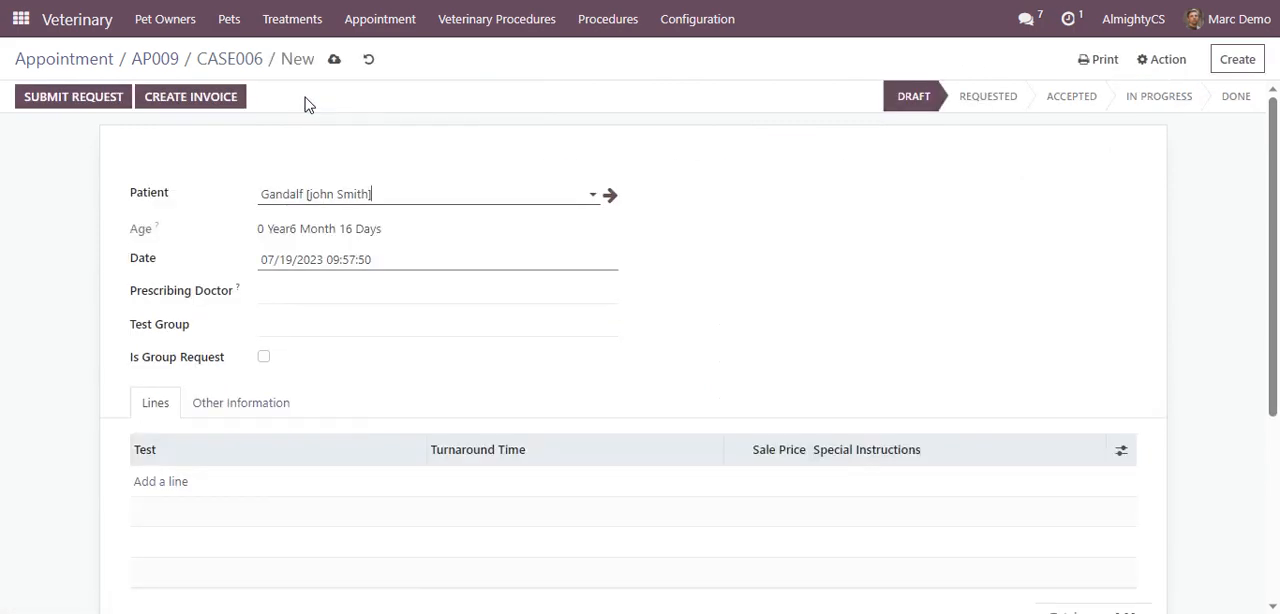
pyautogui.click(394, 290)
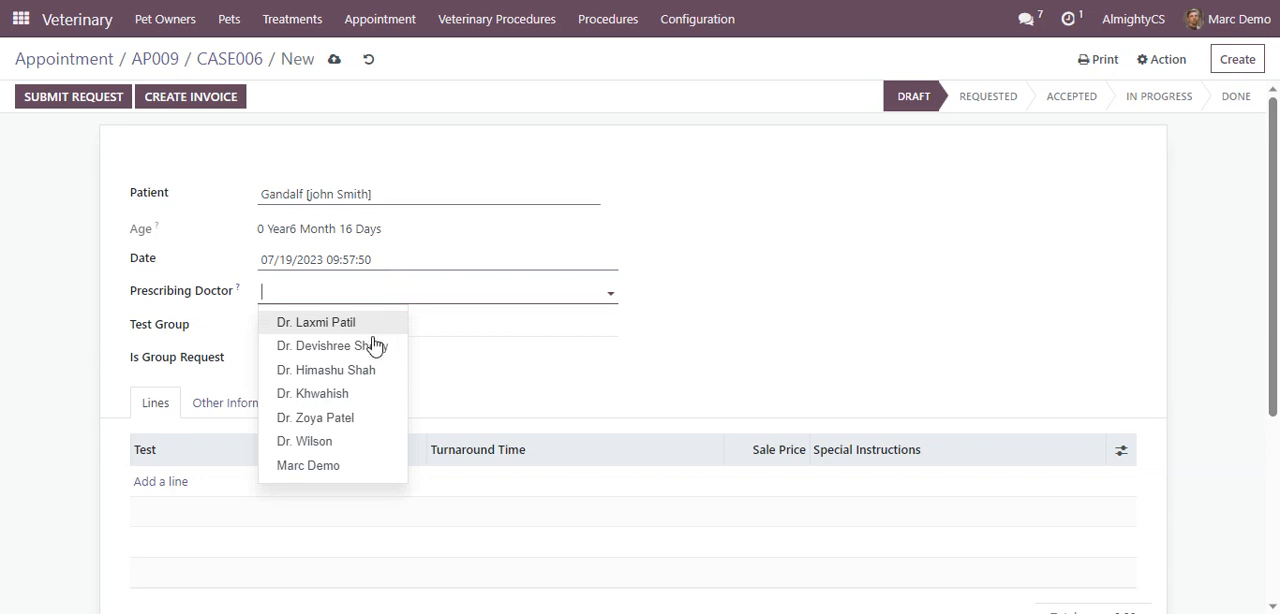
pyautogui.click(374, 346)
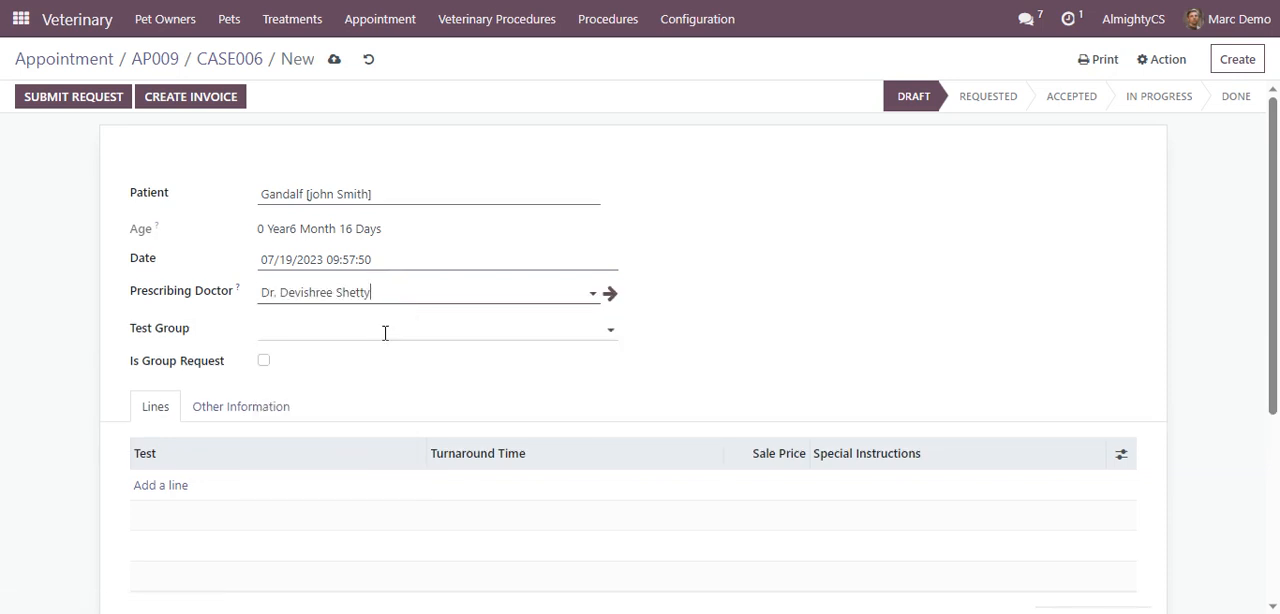
# Create the test group "Leg X-ray" and assign it to the radiology request
pyautogui.click(385, 333)
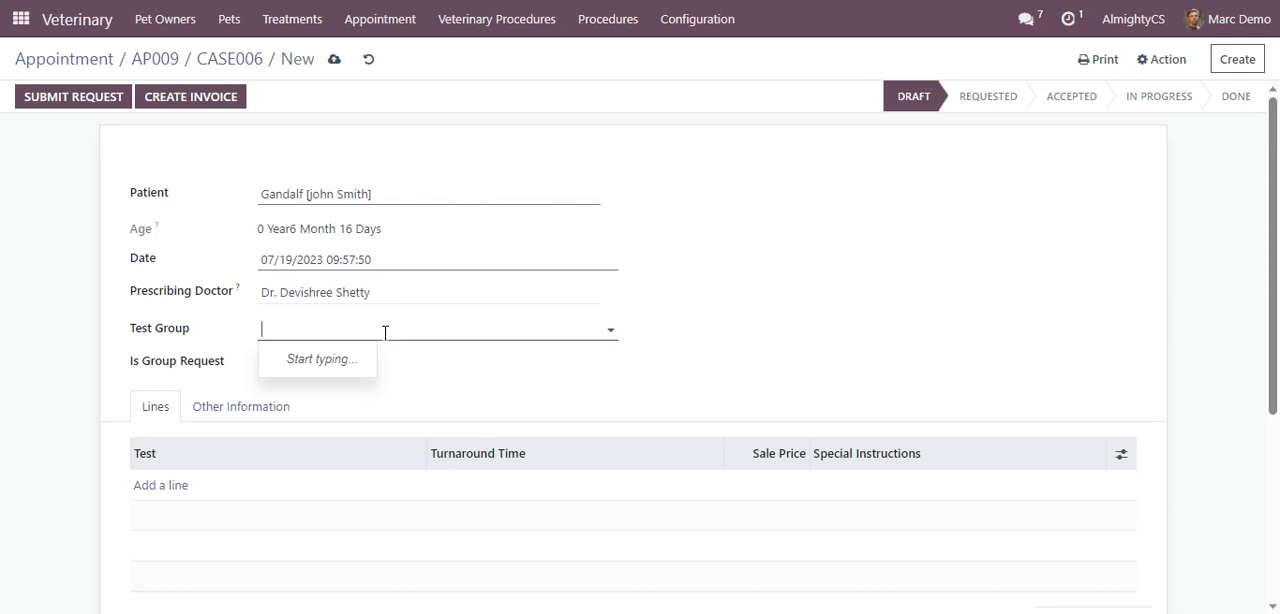
pyautogui.write('Leg')
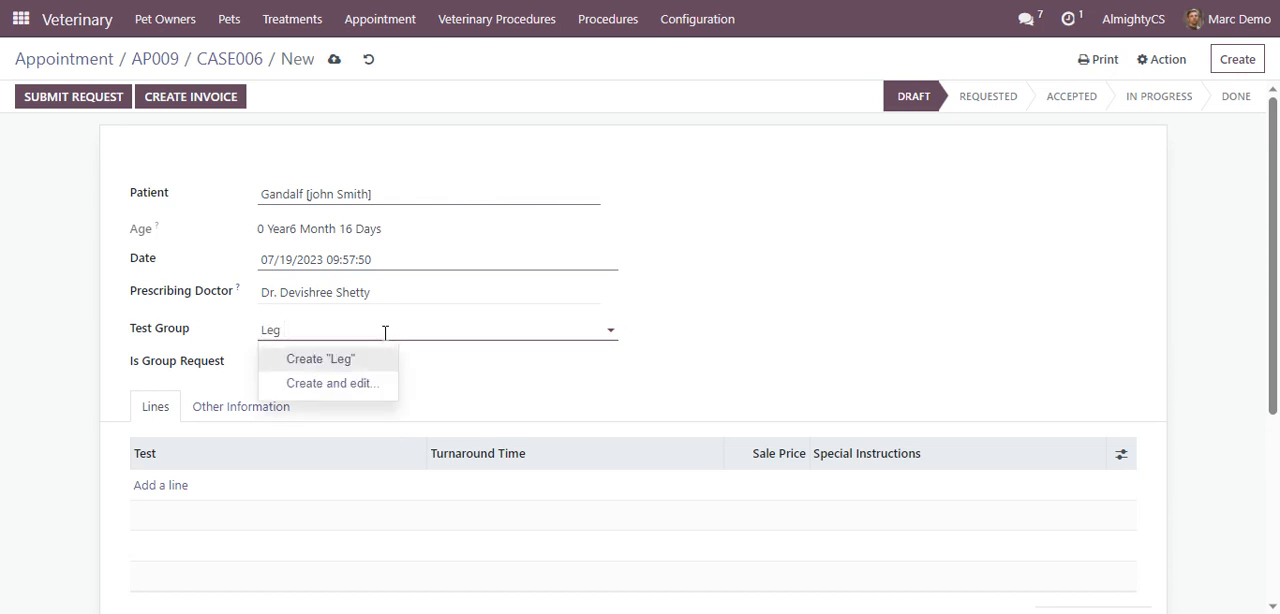
pyautogui.write(' X-ray')
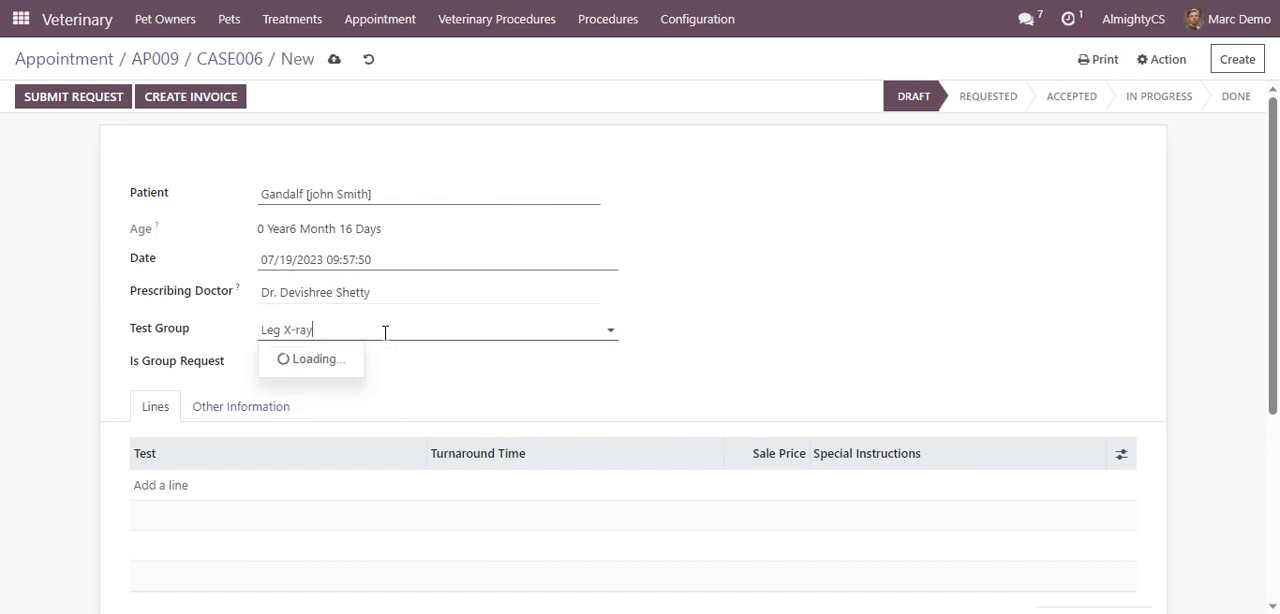
pyautogui.click(365, 368)
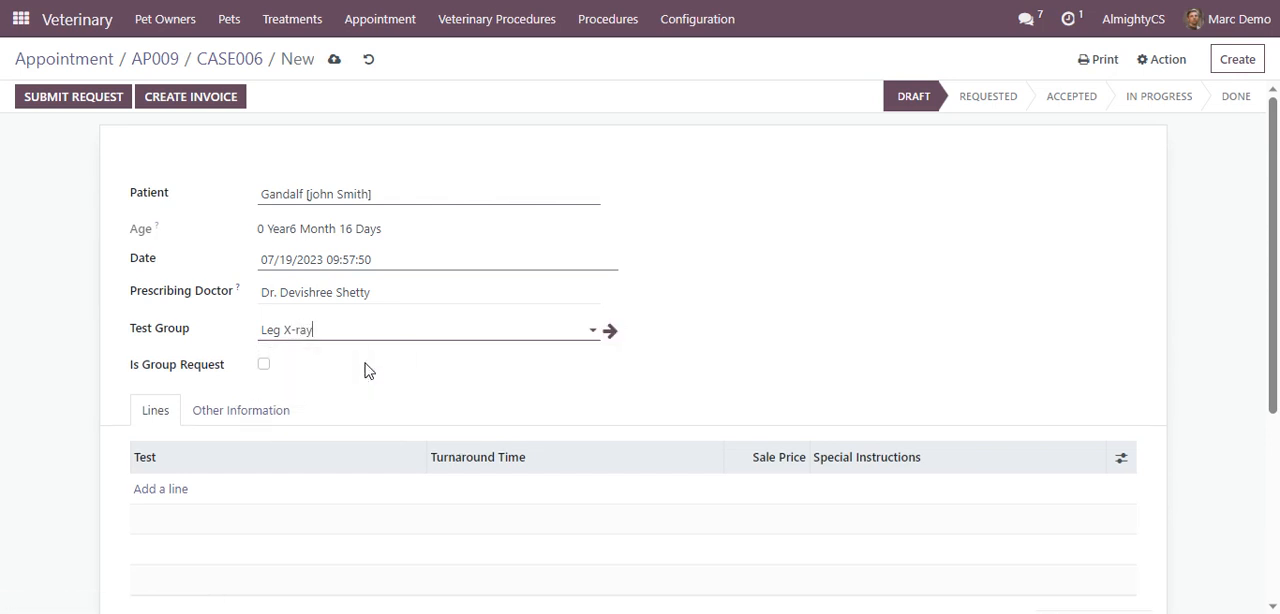
# Add a test line to the radiology request and start creating a new test named "Leg X-ray" for it
pyautogui.click(145, 490)
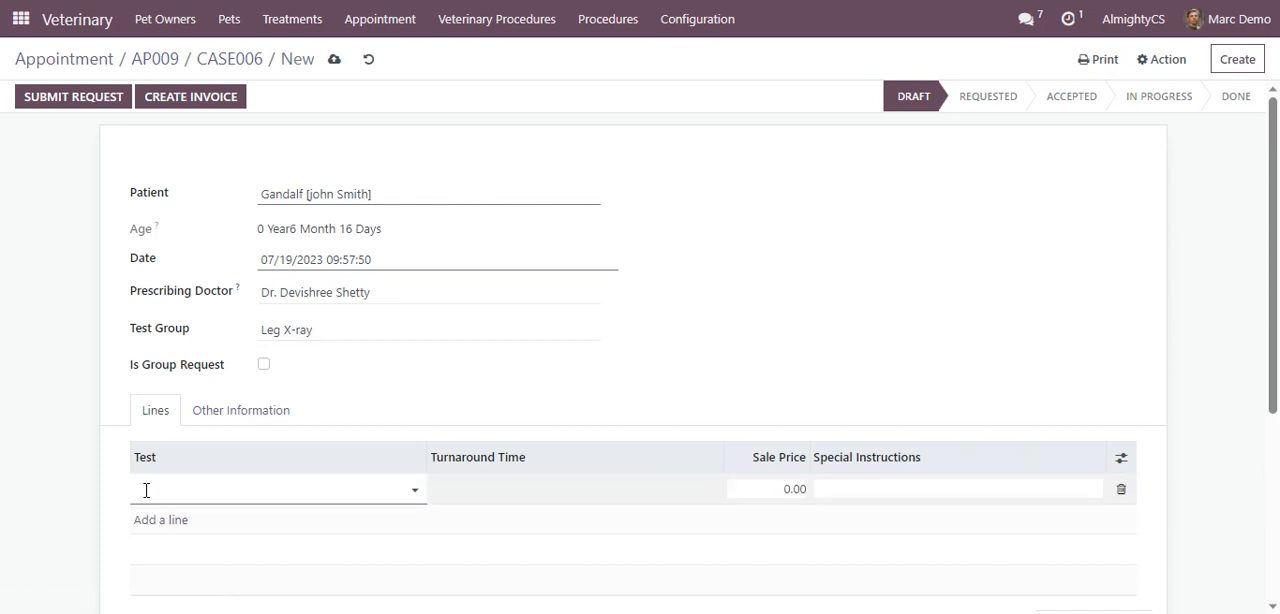
pyautogui.write('L')
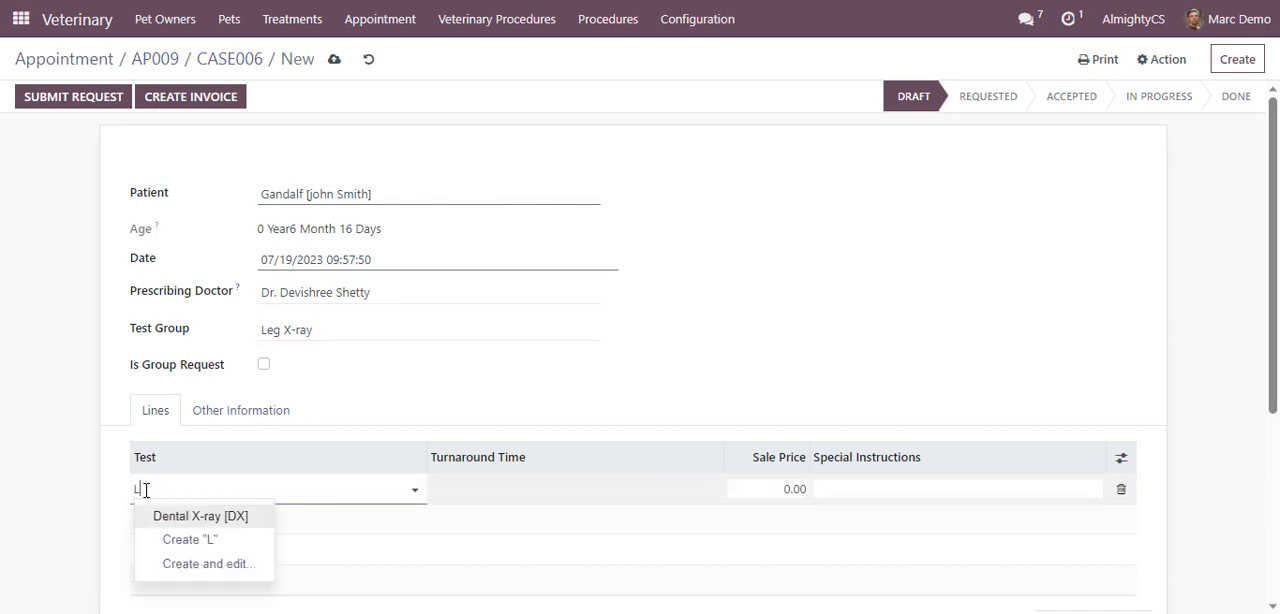
pyautogui.write('eg')
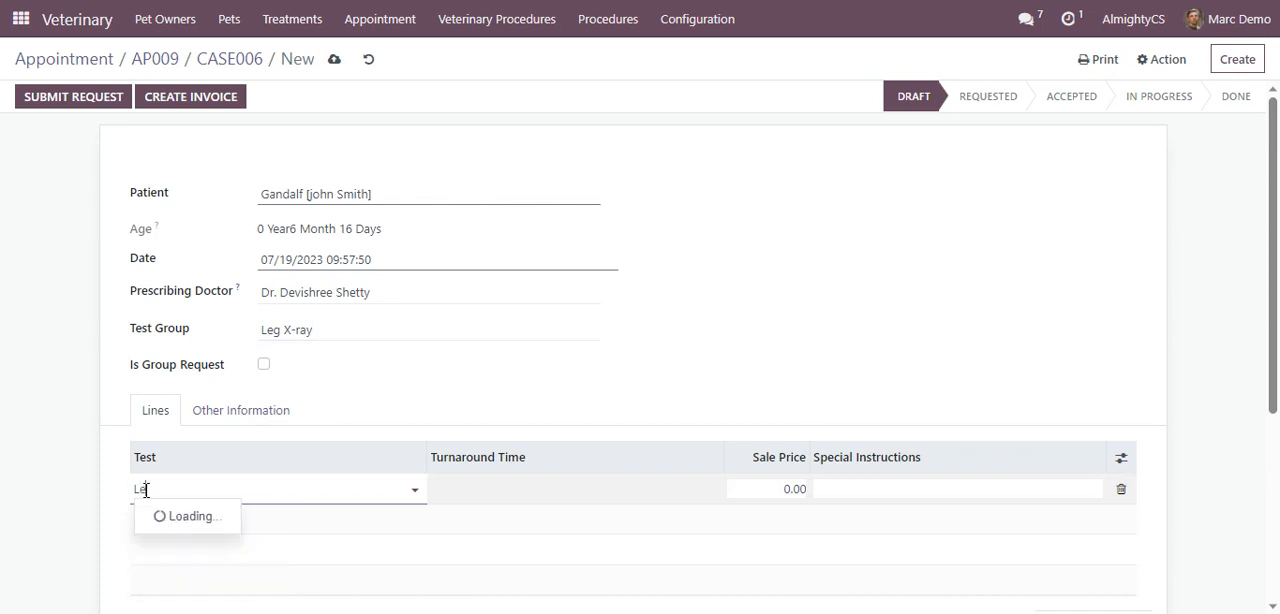
pyautogui.write(' X-ray')
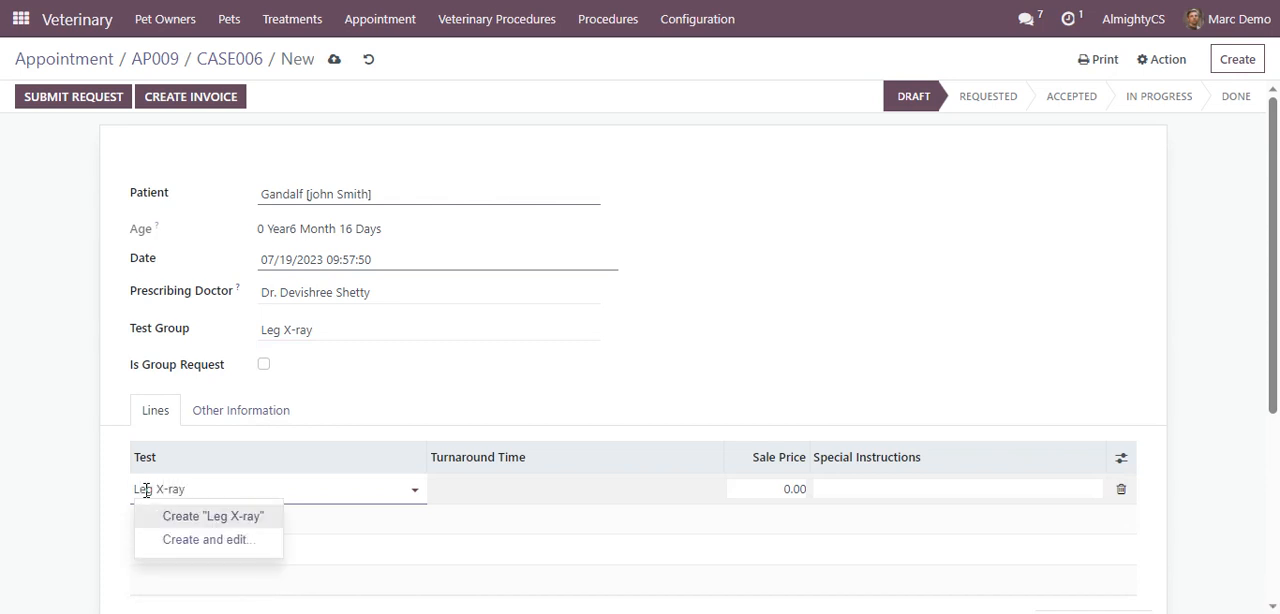
pyautogui.click(184, 518)
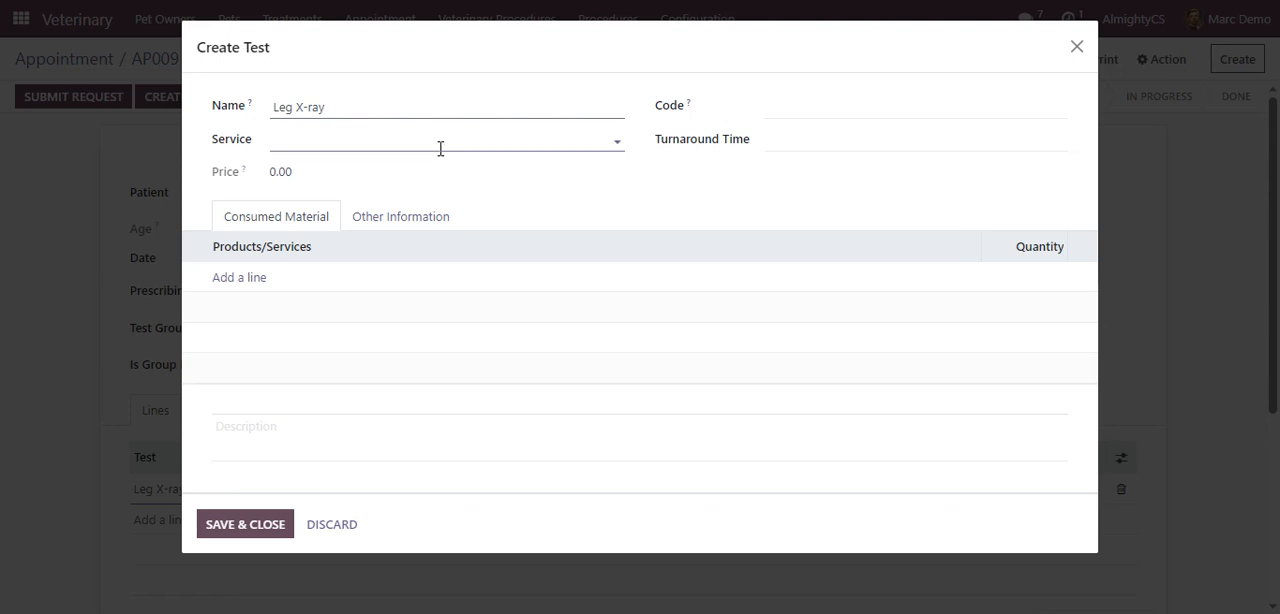
# Create the service "Leg X-ray" for the new test, save the test and dismiss the validation message
pyautogui.click(440, 148)
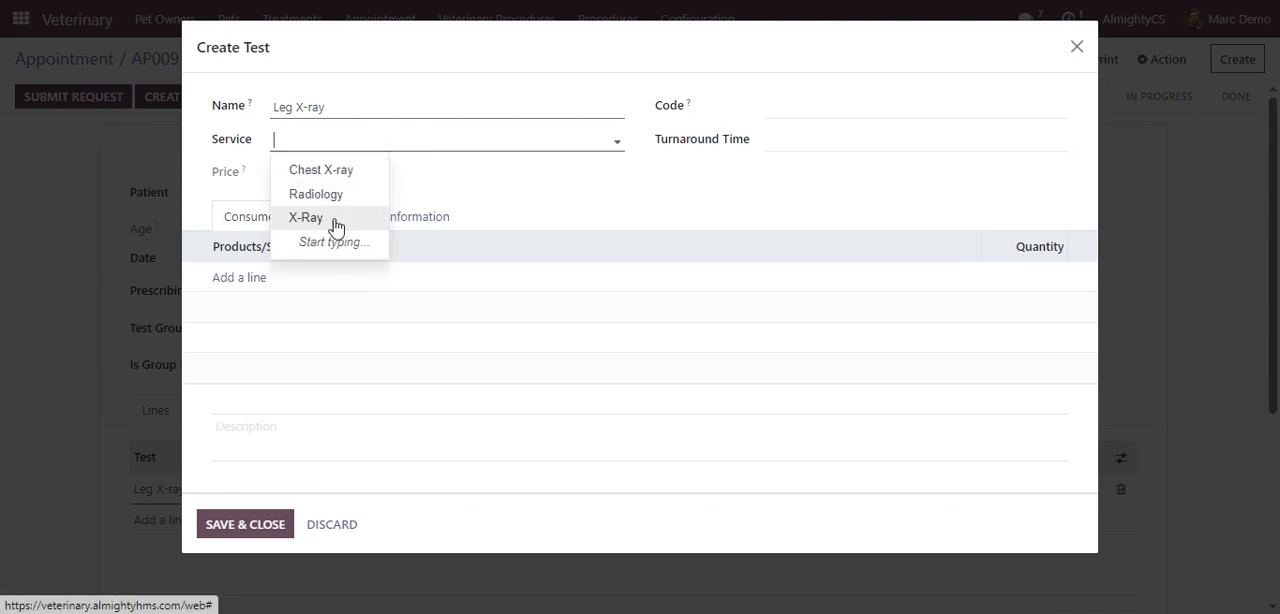
pyautogui.click(382, 147)
pyautogui.write('Le')
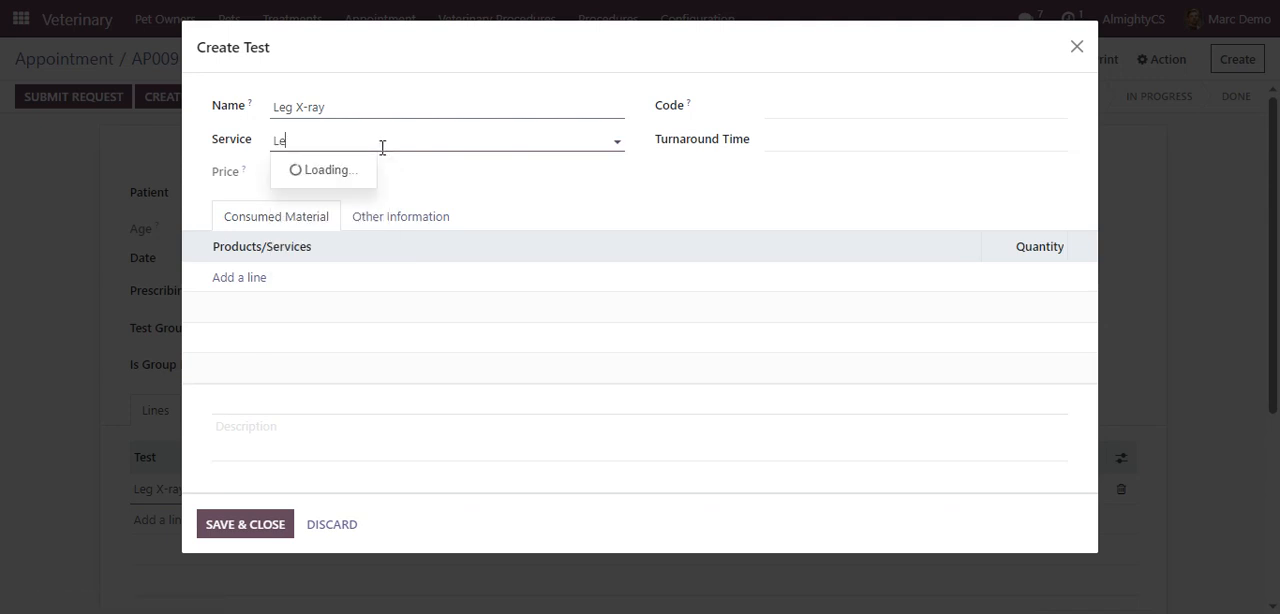
pyautogui.write('g X-ray')
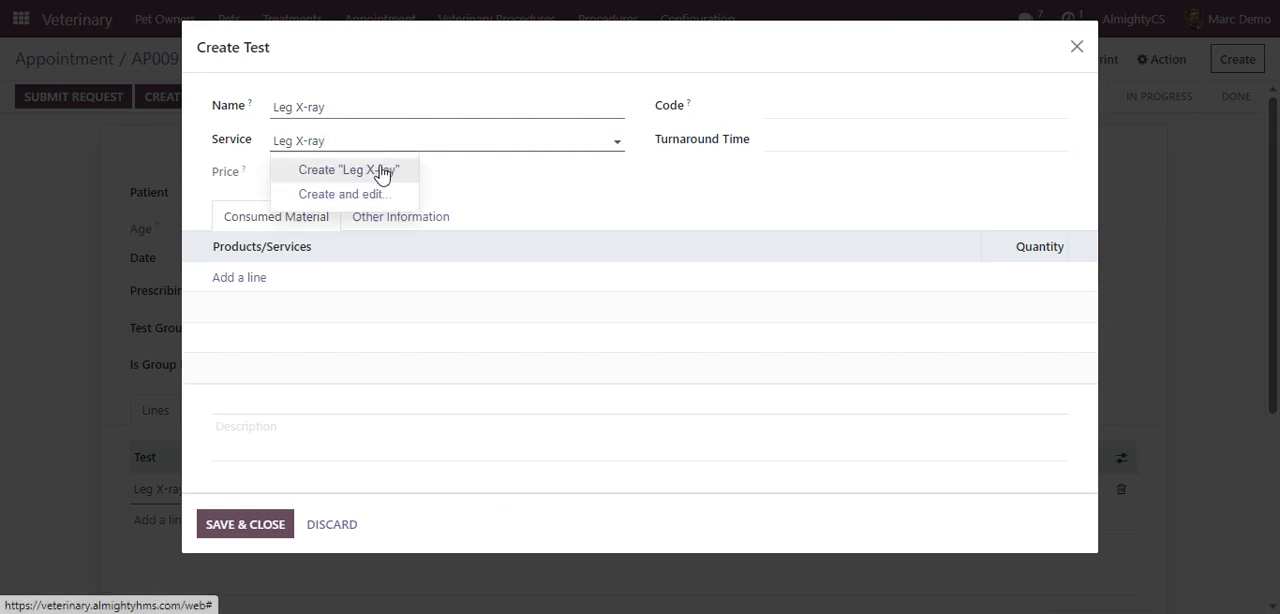
pyautogui.click(380, 170)
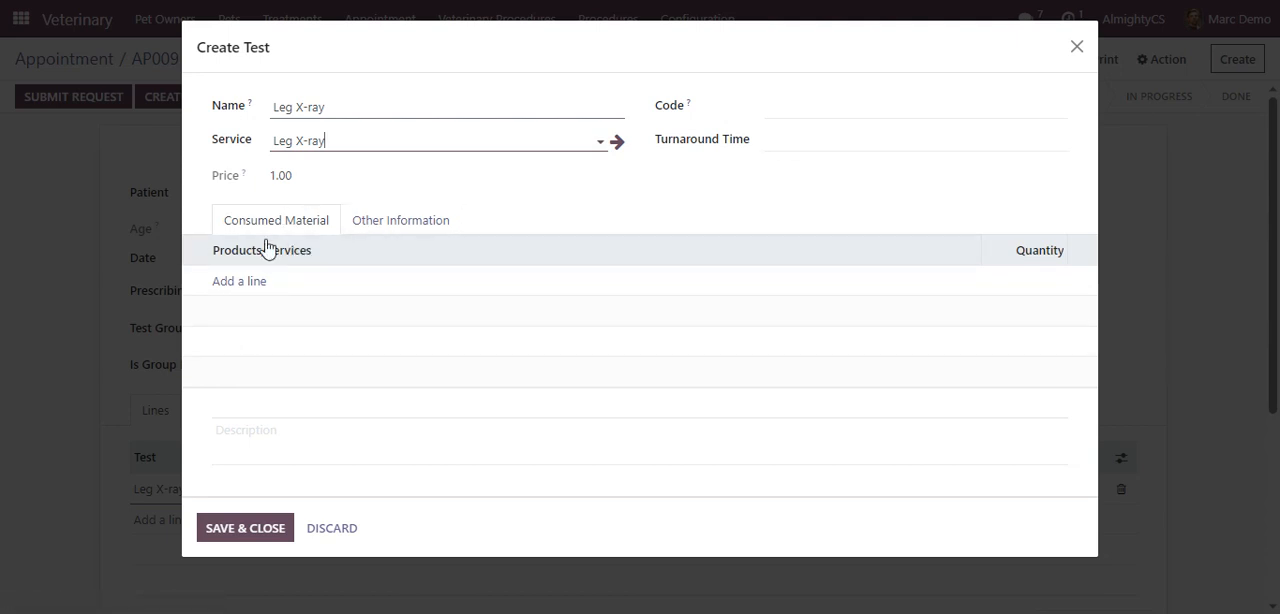
pyautogui.click(252, 528)
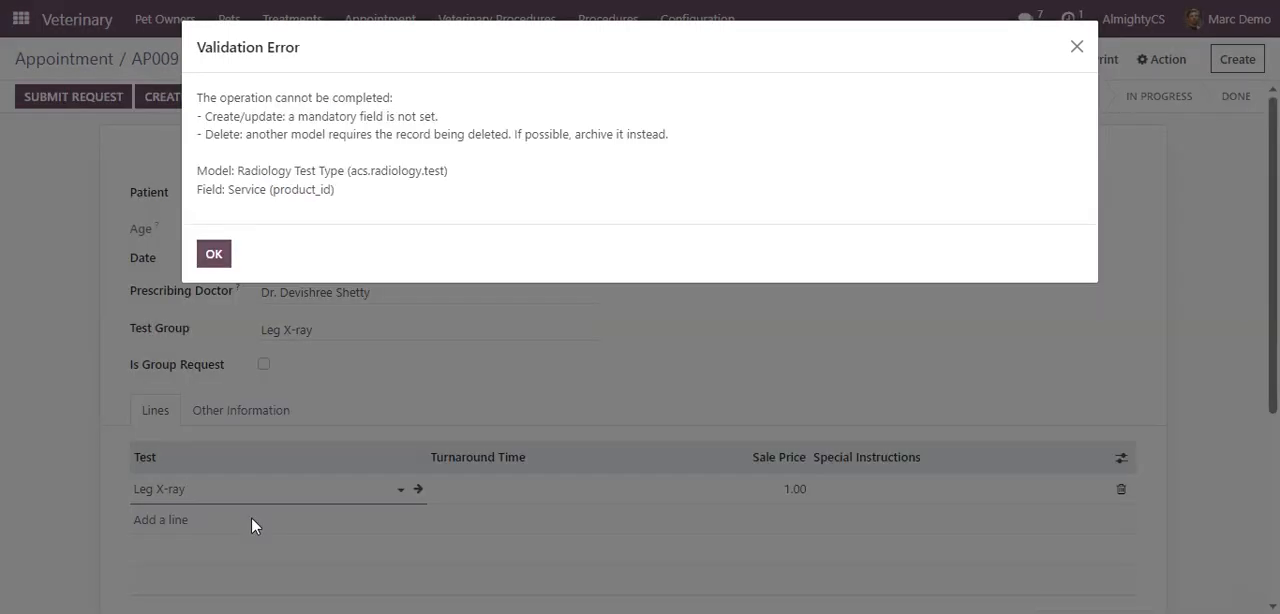
pyautogui.click(227, 253)
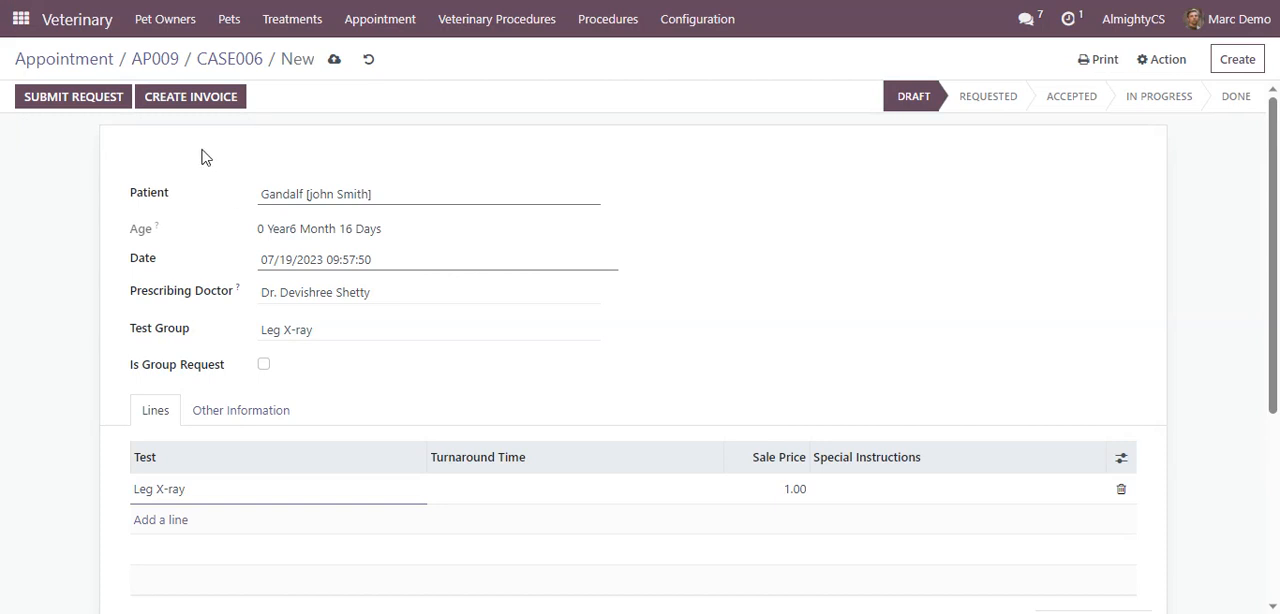
# Create the radiology request's invoice and advance the request to the Accepted stage
pyautogui.click(170, 97)
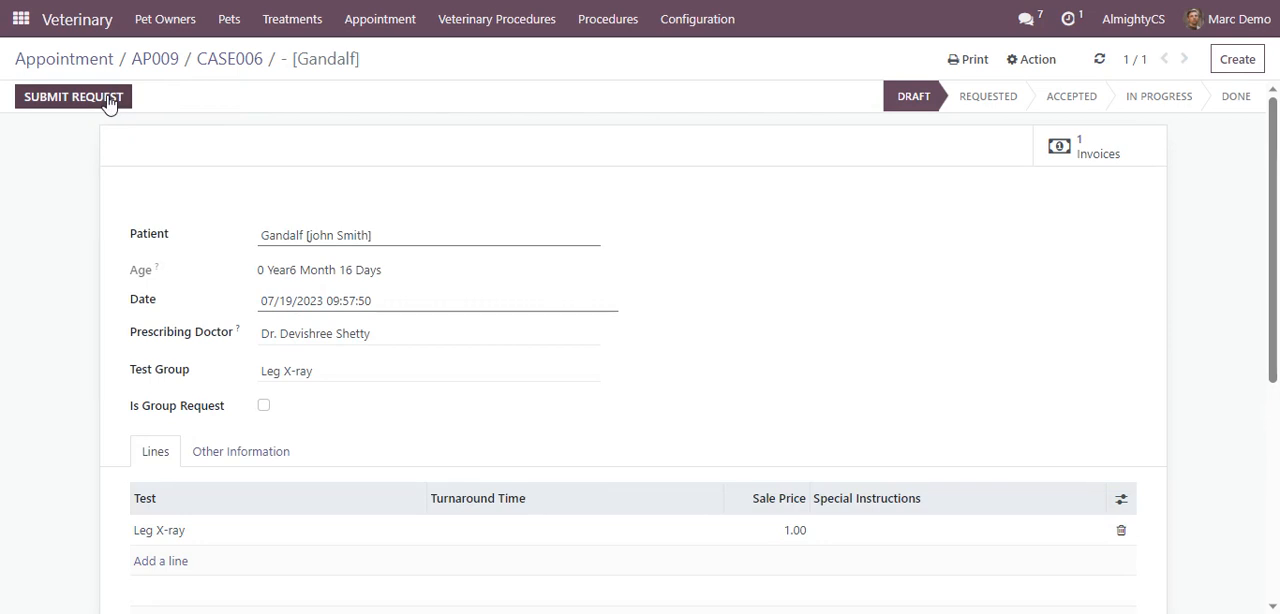
pyautogui.click(73, 97)
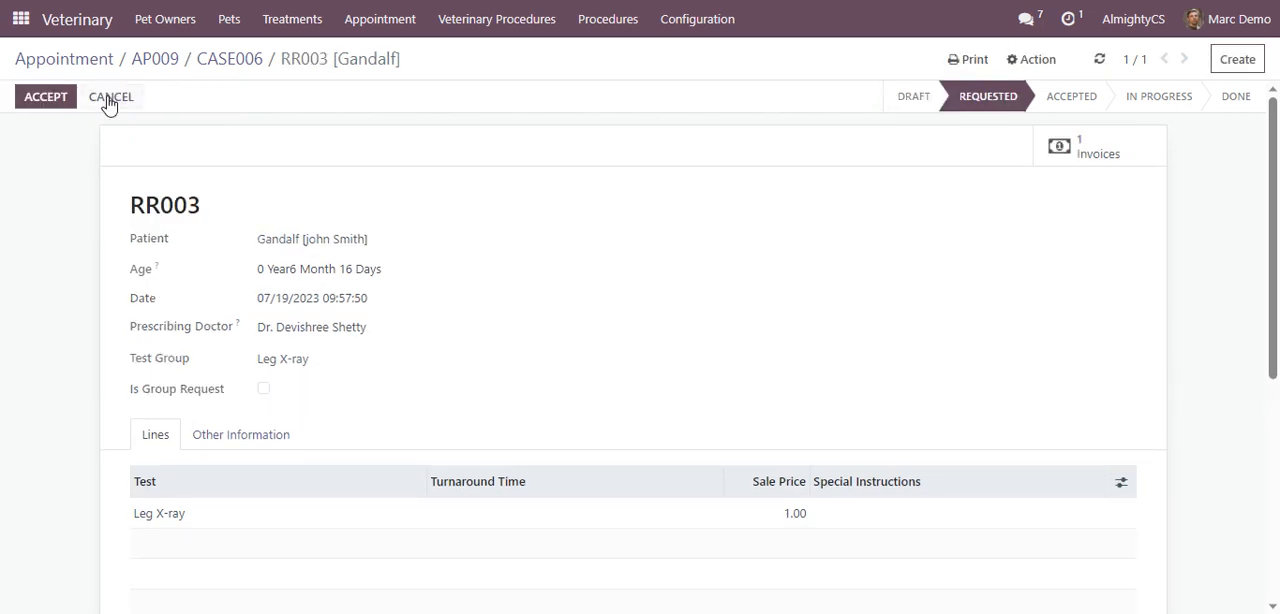
pyautogui.click(46, 97)
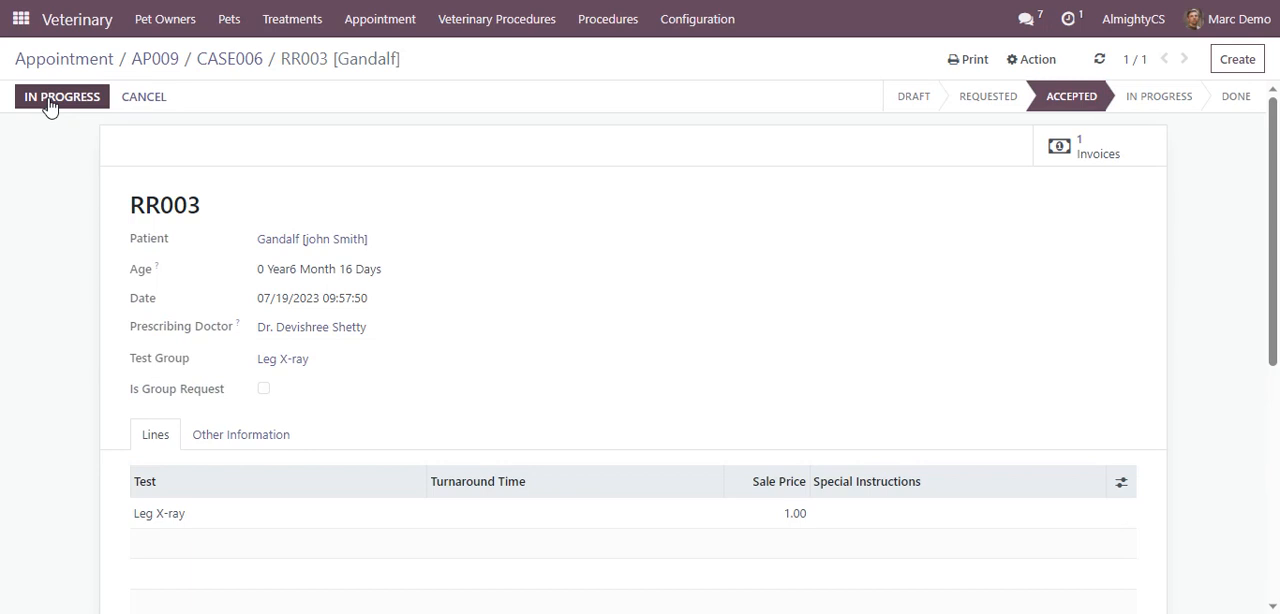
# Advance the radiology request to the In Progress stage and open its Leg X-ray test result
pyautogui.click(48, 100)
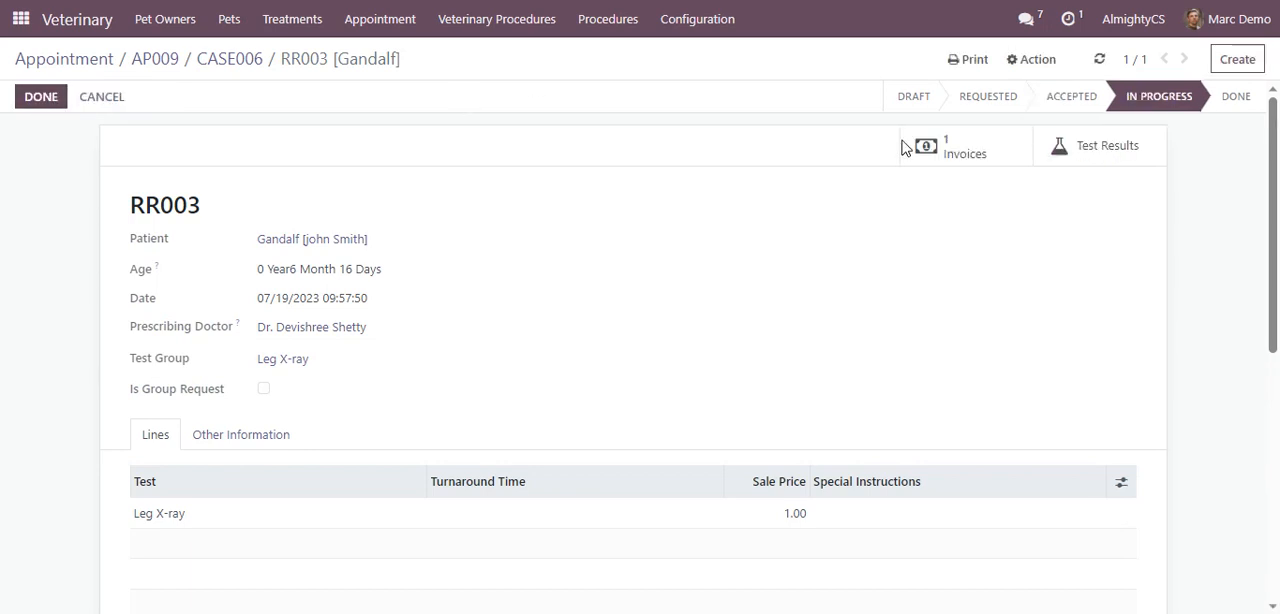
pyautogui.click(1086, 147)
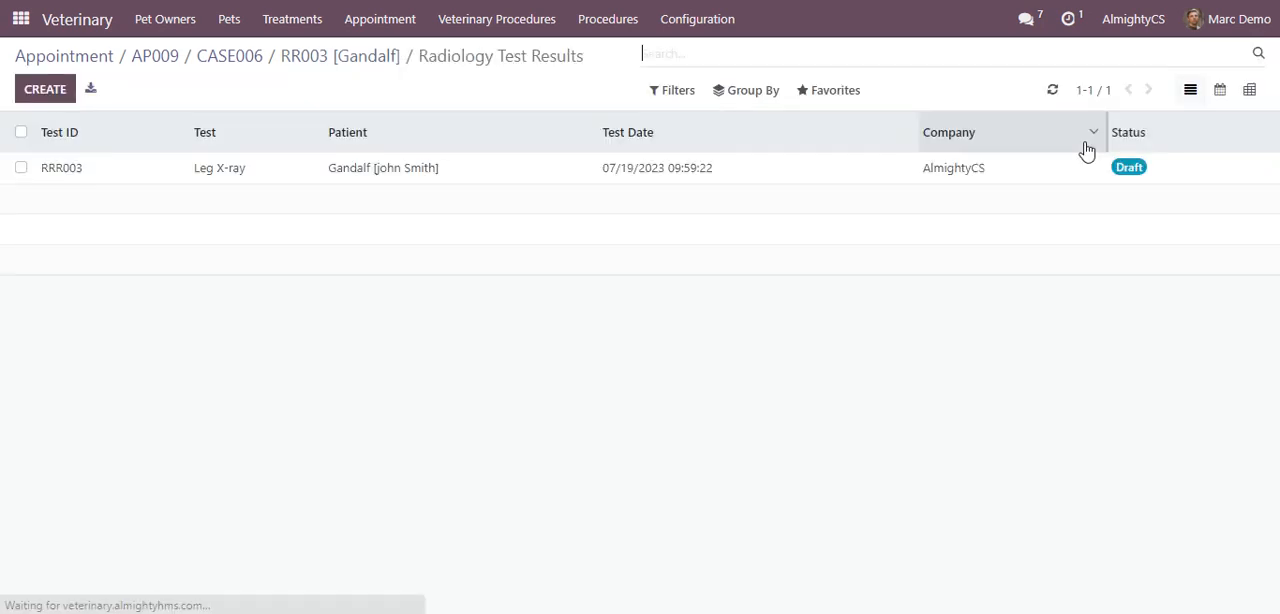
pyautogui.click(400, 164)
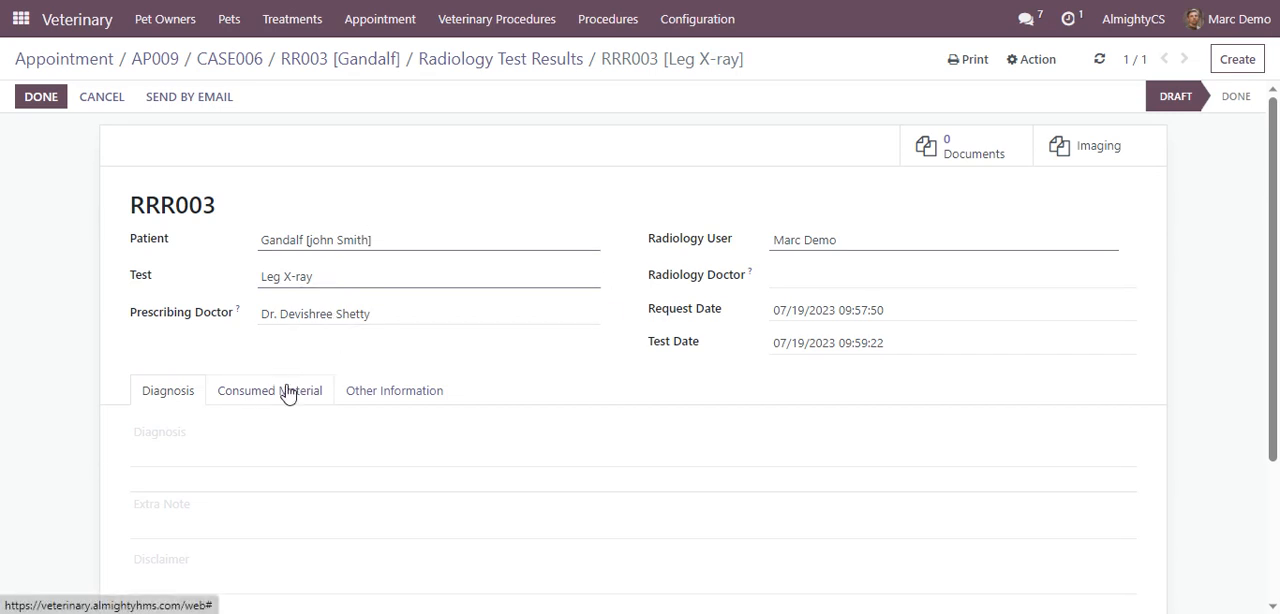
# Enter the diagnosis "Minor injury to the fore leg" in the Leg X-ray test result
pyautogui.click(245, 431)
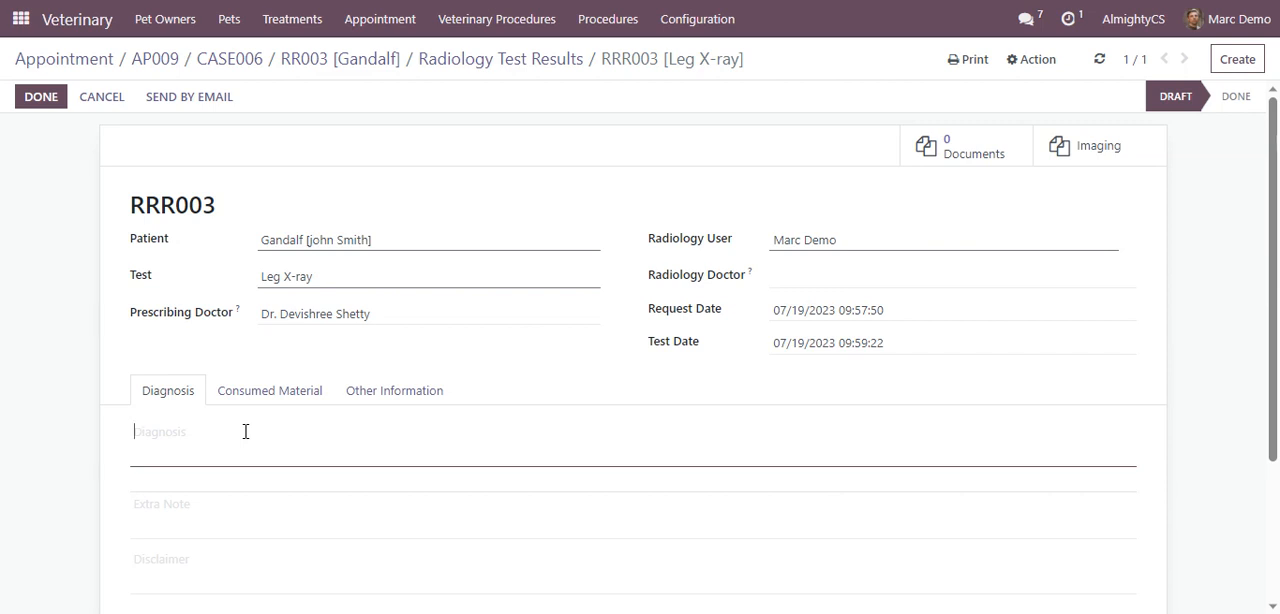
pyautogui.write('Minor injury to the fore leg')
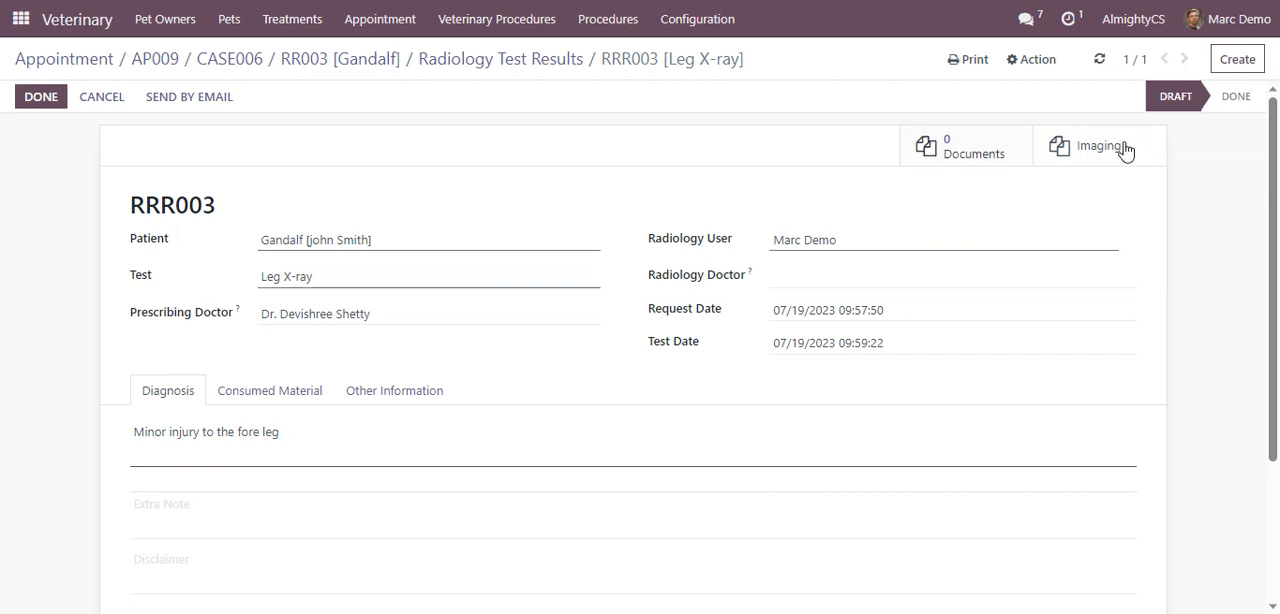
# Create a document record named "Leg x-ray" in the test result's attachments and save it
pyautogui.click(1006, 160)
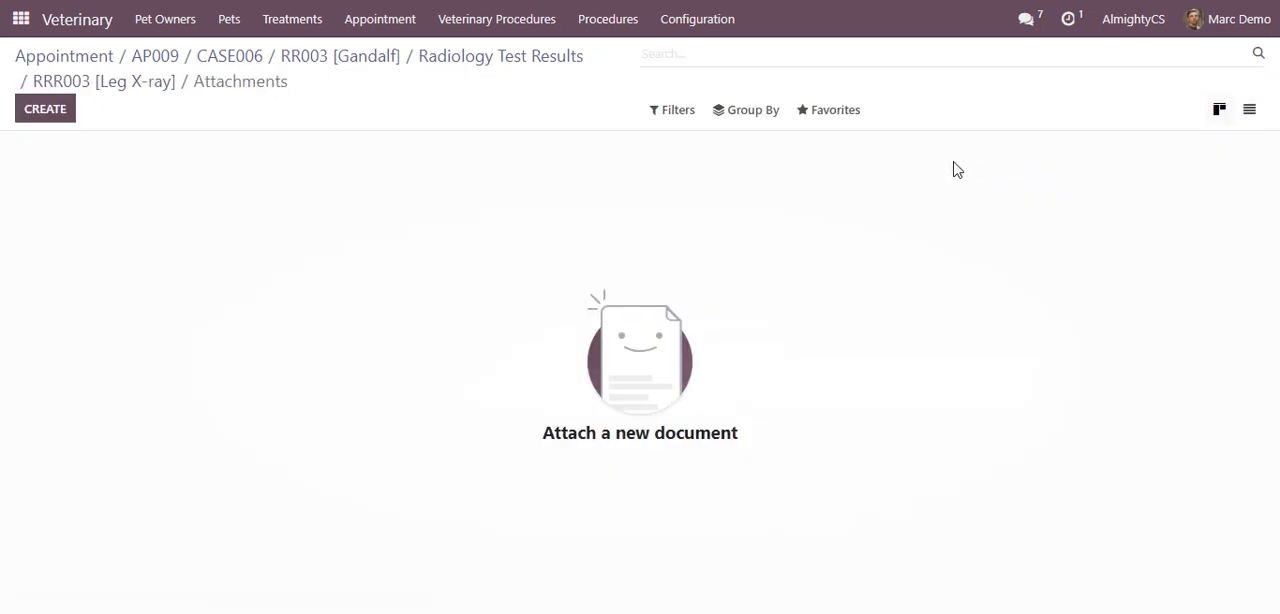
pyautogui.click(40, 112)
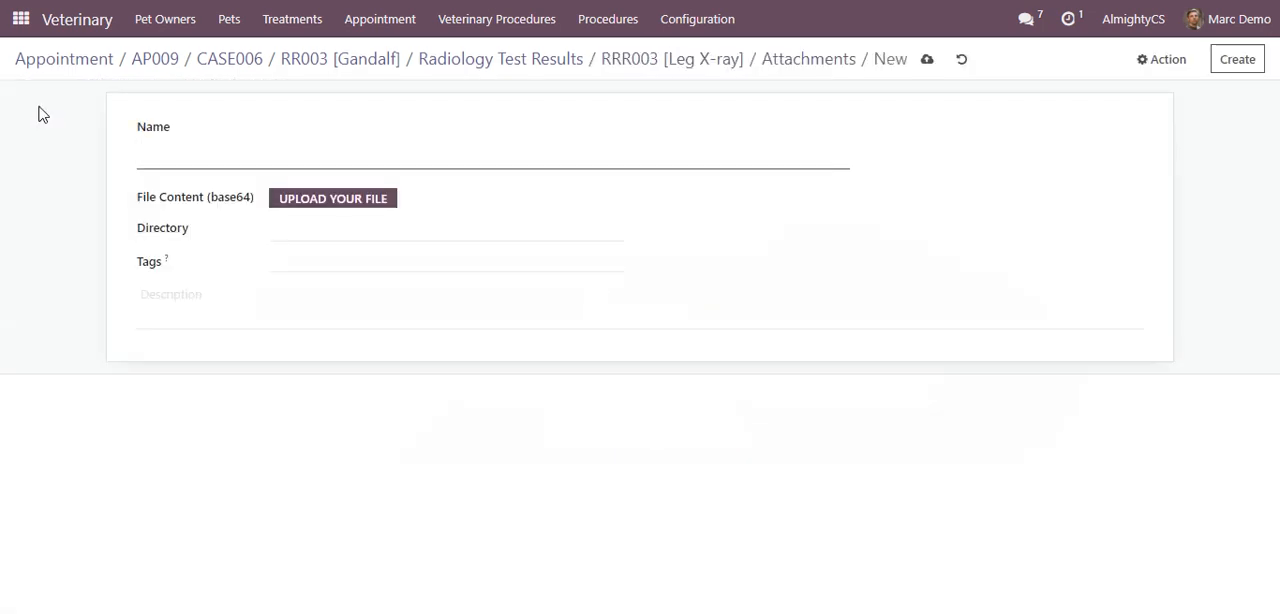
pyautogui.write('Leg x-ray')
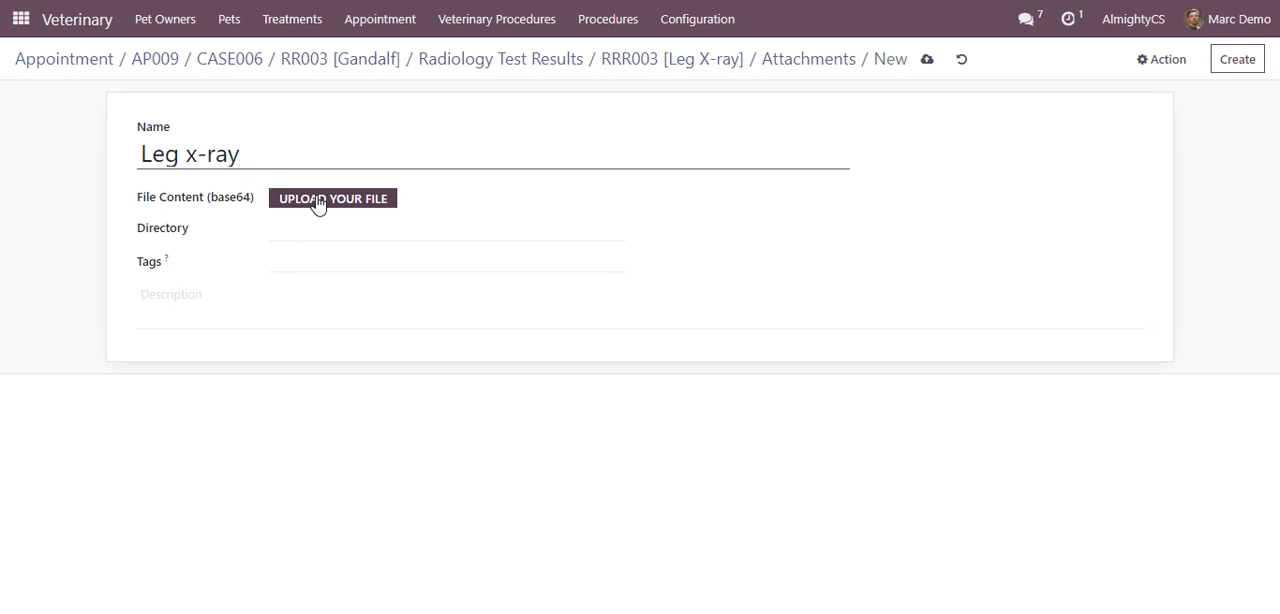
pyautogui.click(927, 61)
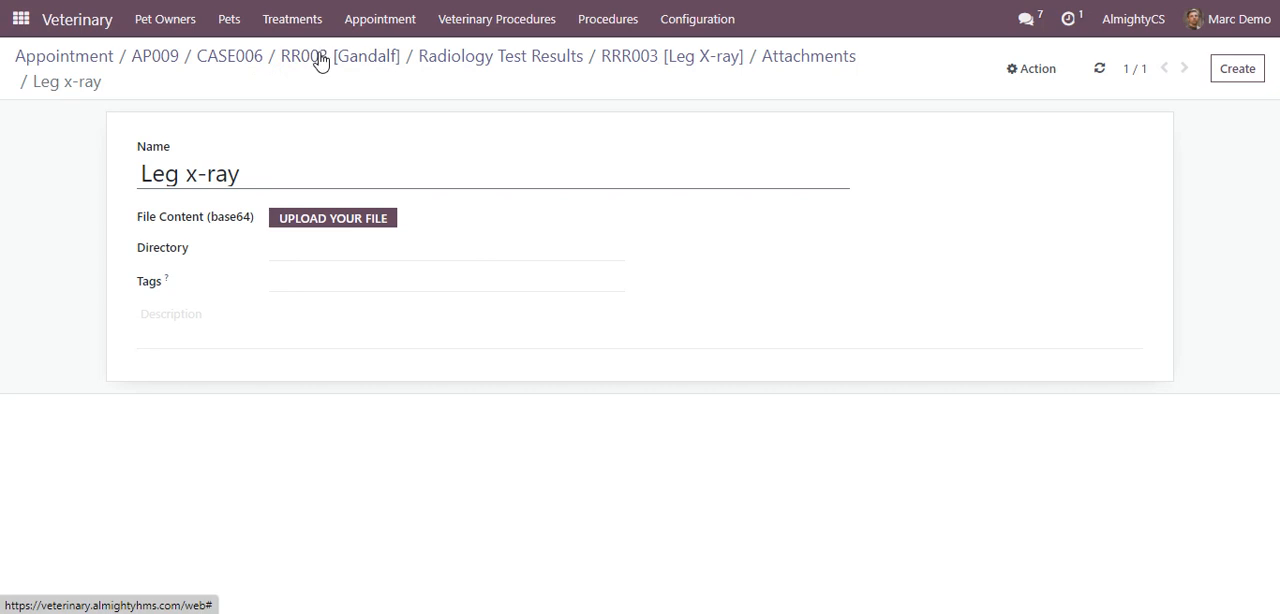
# Return to treatment CASE006 and add a Minor surgery patient procedure line with the patient's owner as pet owner
pyautogui.click(251, 59)
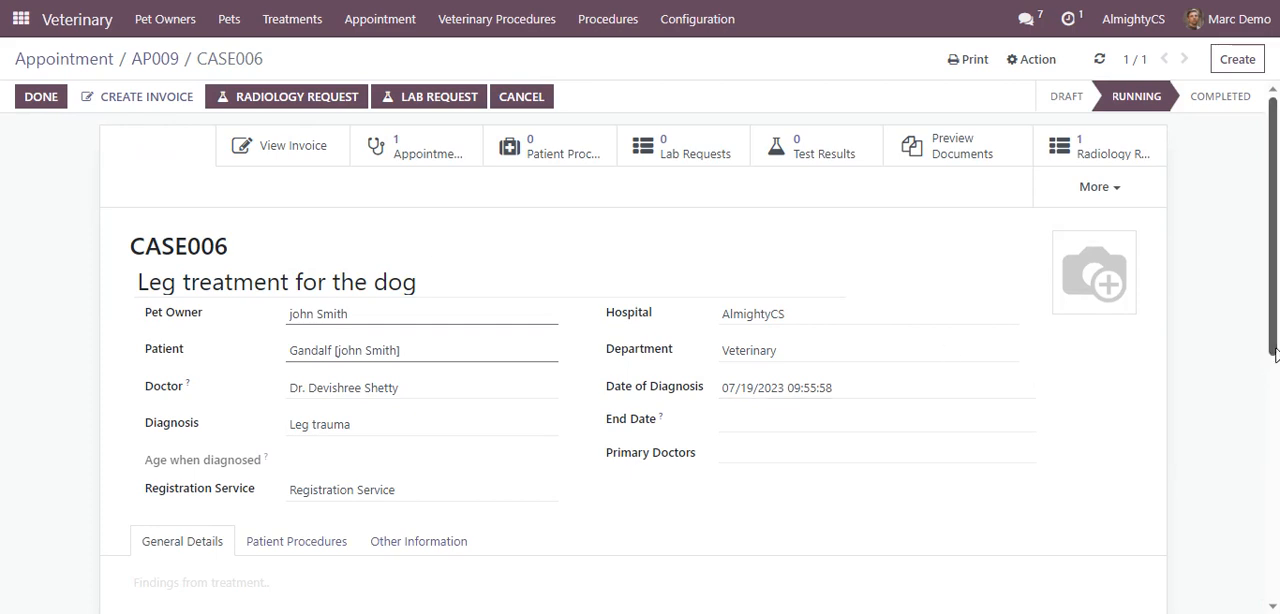
pyautogui.scroll(-3, 1274, 353)
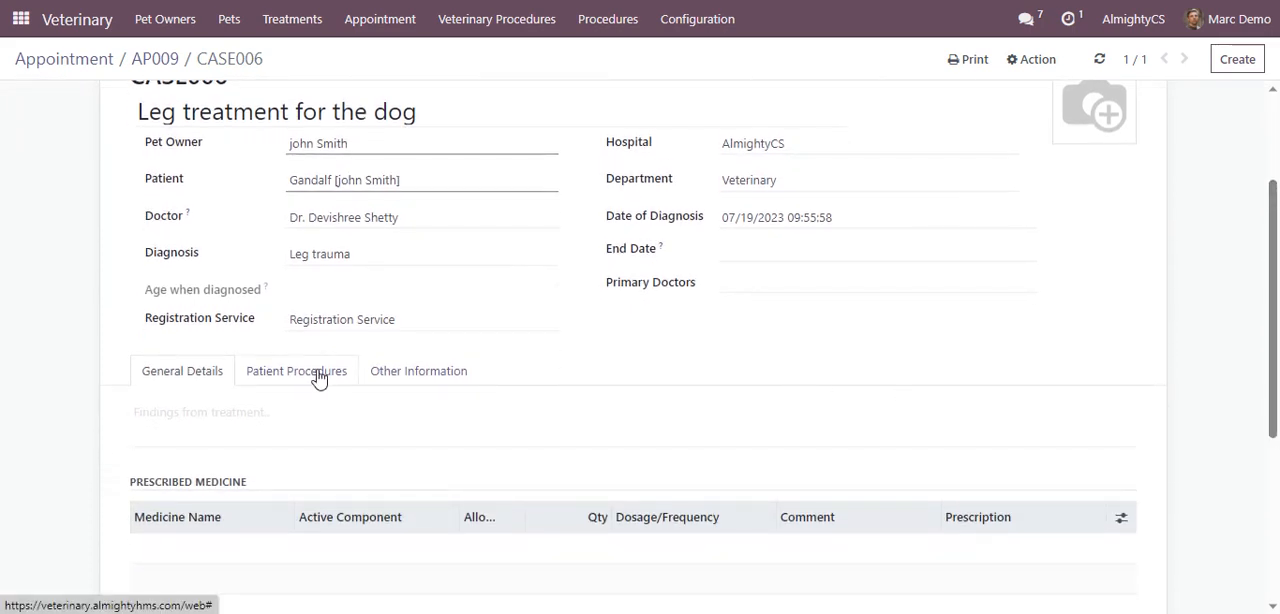
pyautogui.click(320, 377)
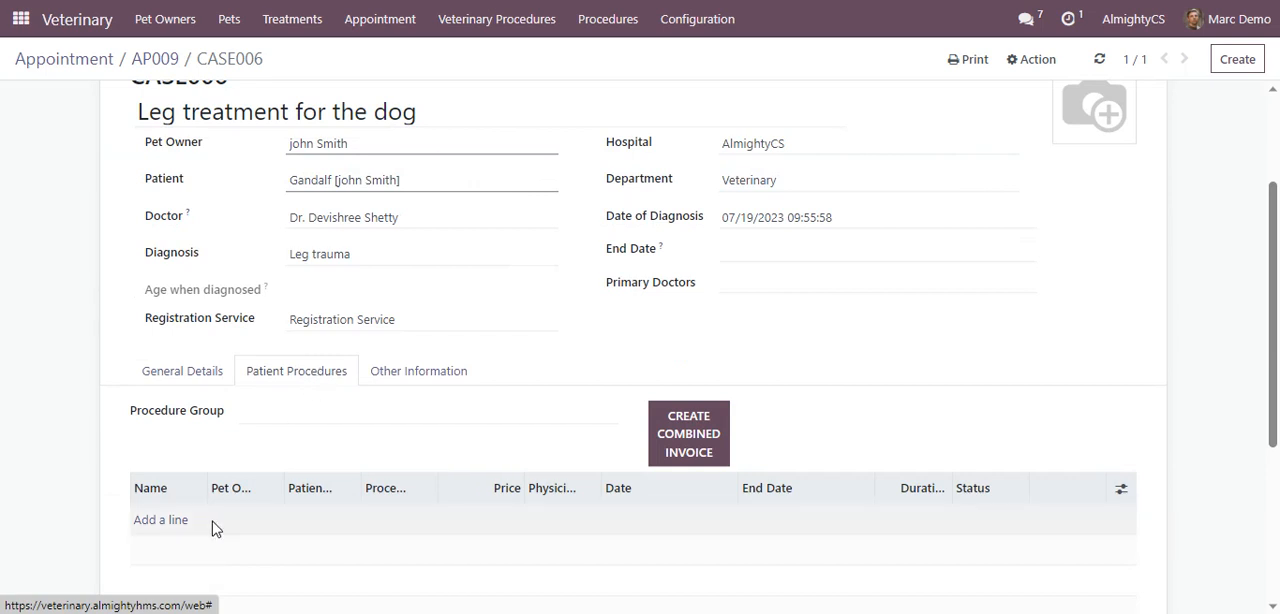
pyautogui.click(163, 520)
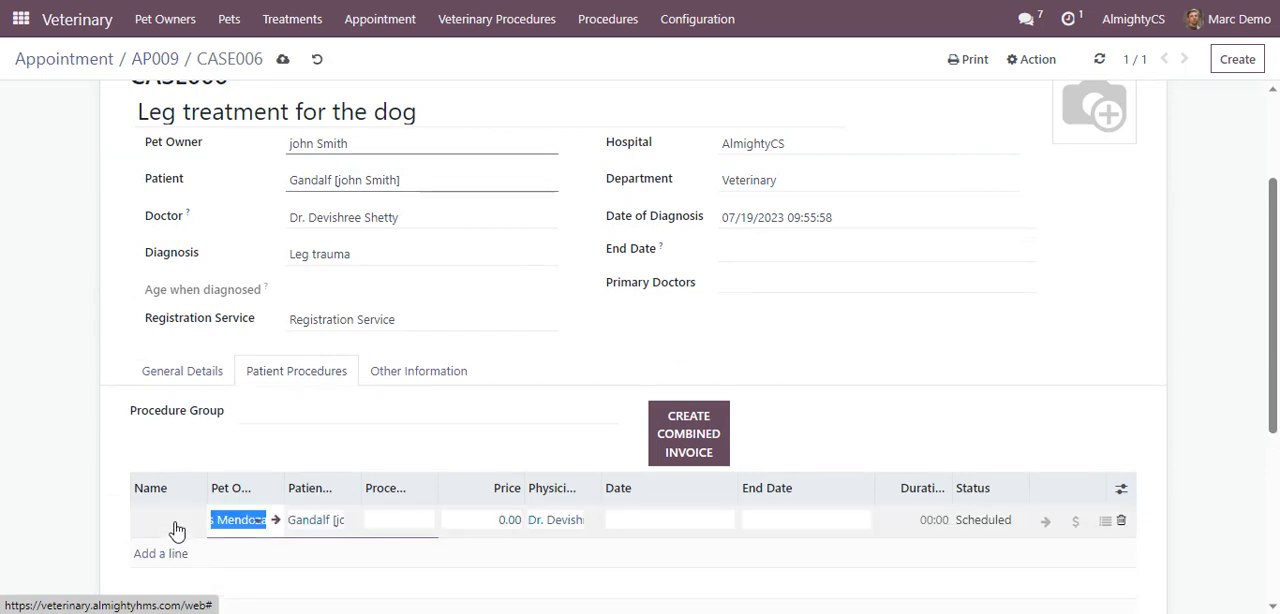
pyautogui.click(256, 519)
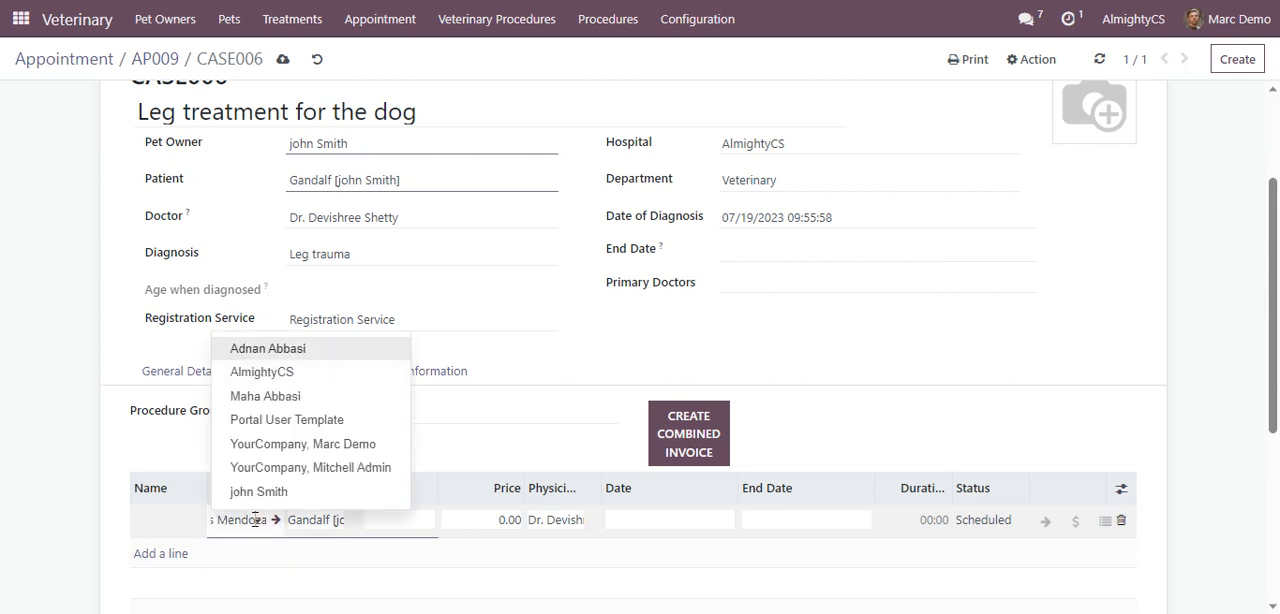
pyautogui.click(258, 492)
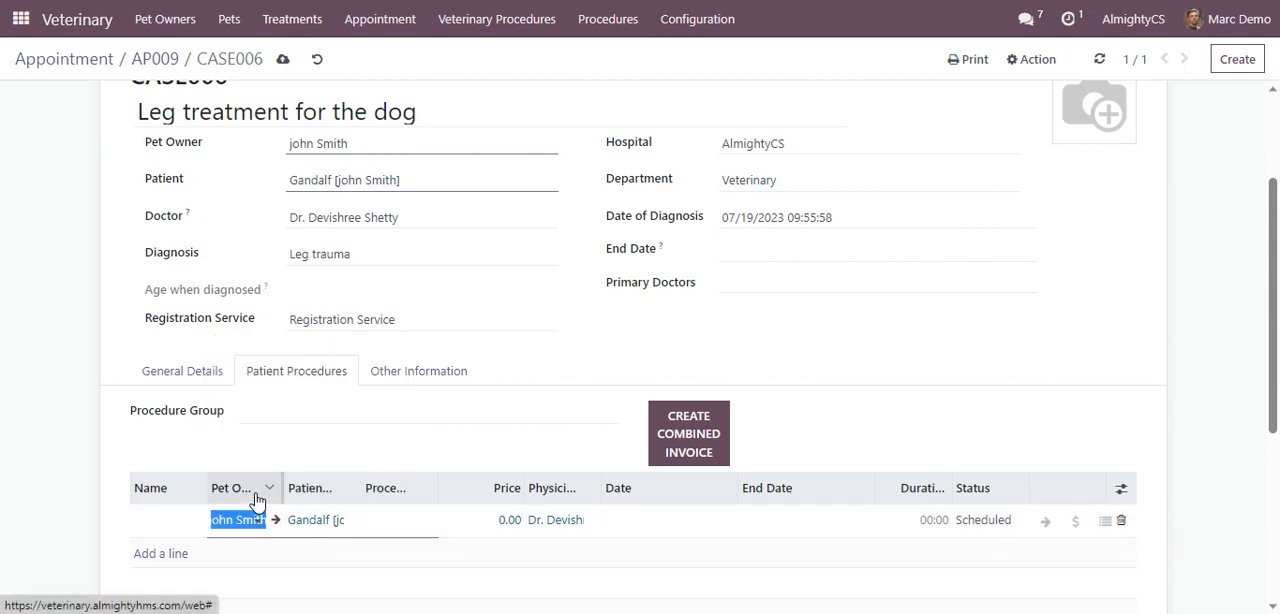
pyautogui.click(413, 522)
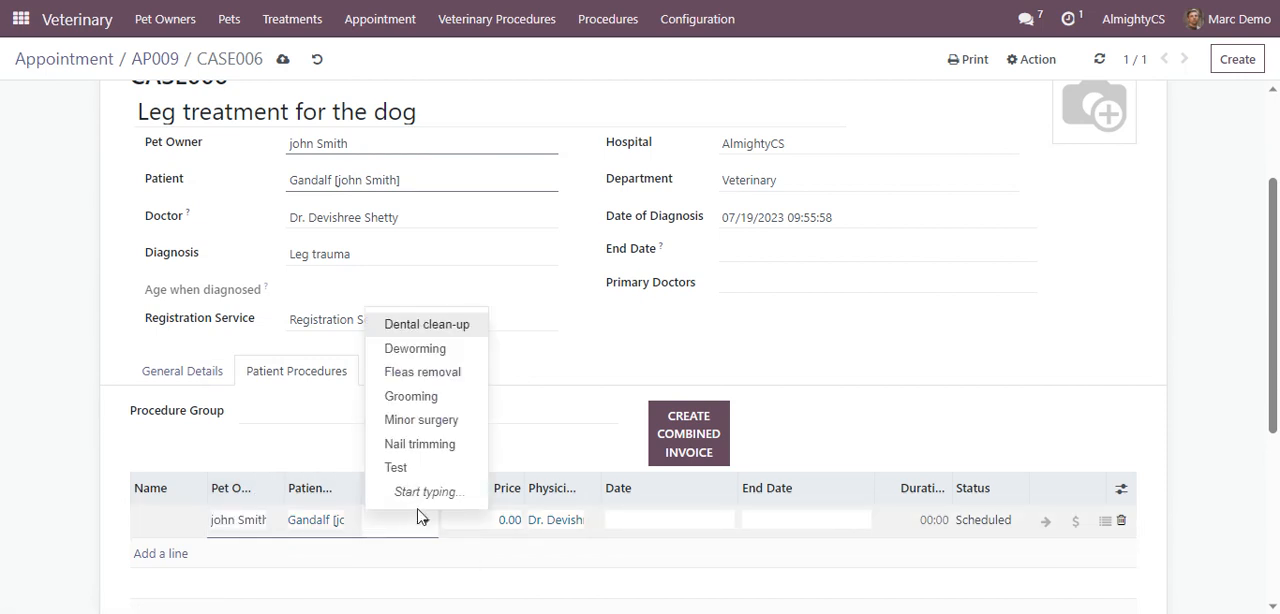
pyautogui.click(427, 421)
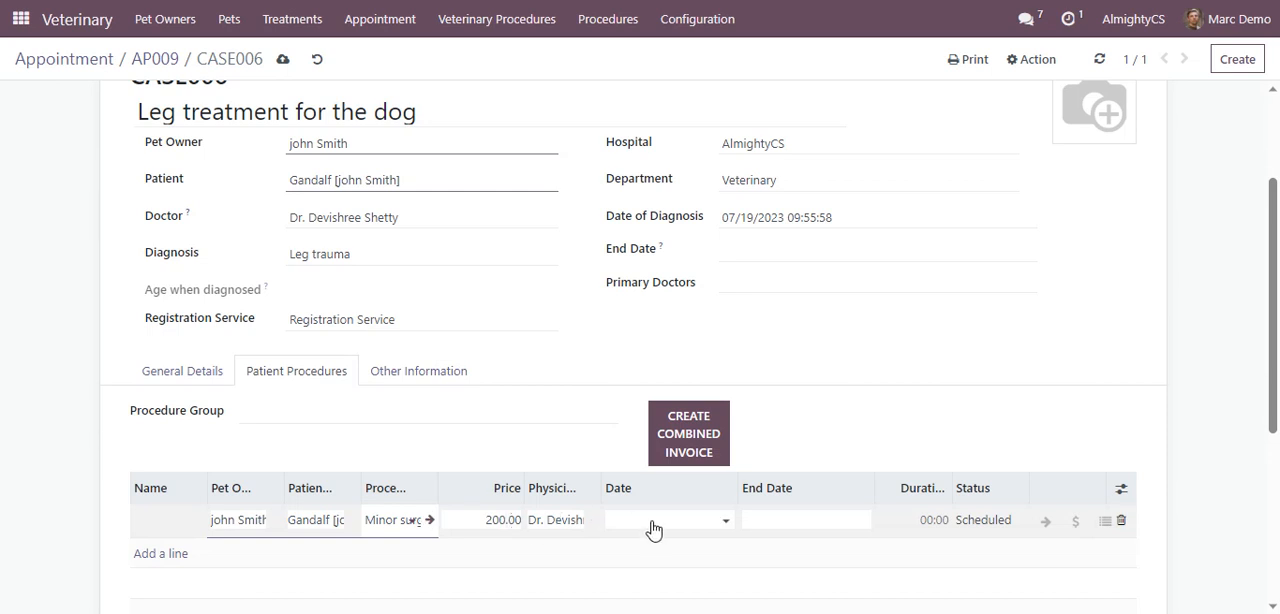
# Set the Minor surgery procedure's start date to 07/19/2023, keep the proposed end date and save the treatment
pyautogui.click(653, 528)
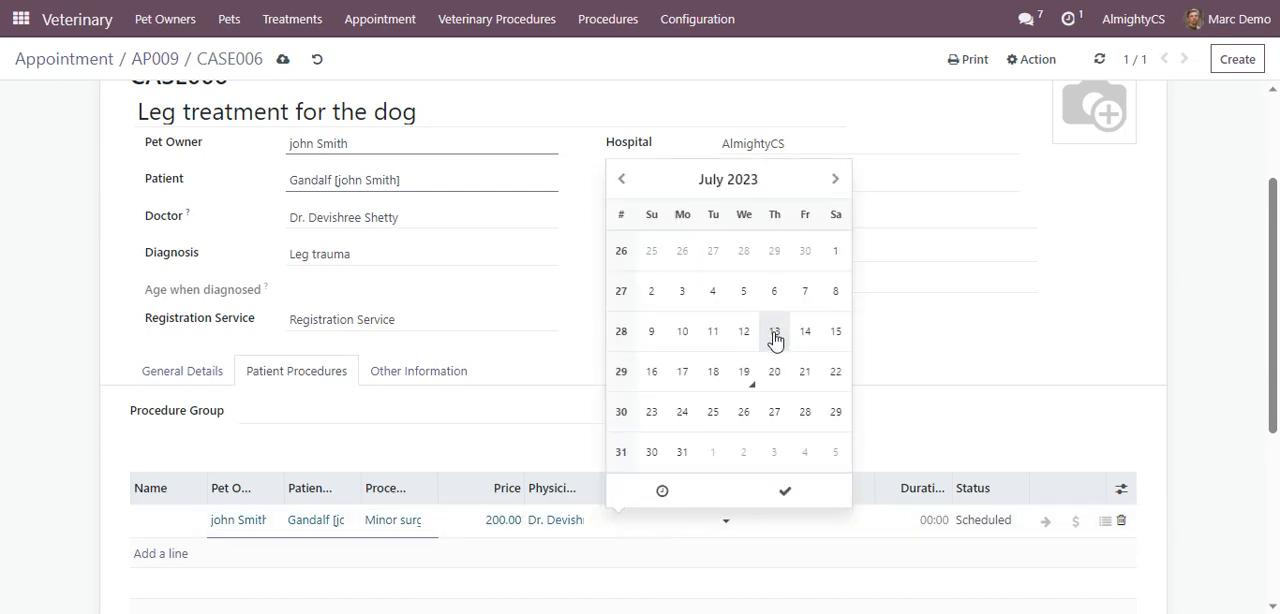
pyautogui.click(750, 375)
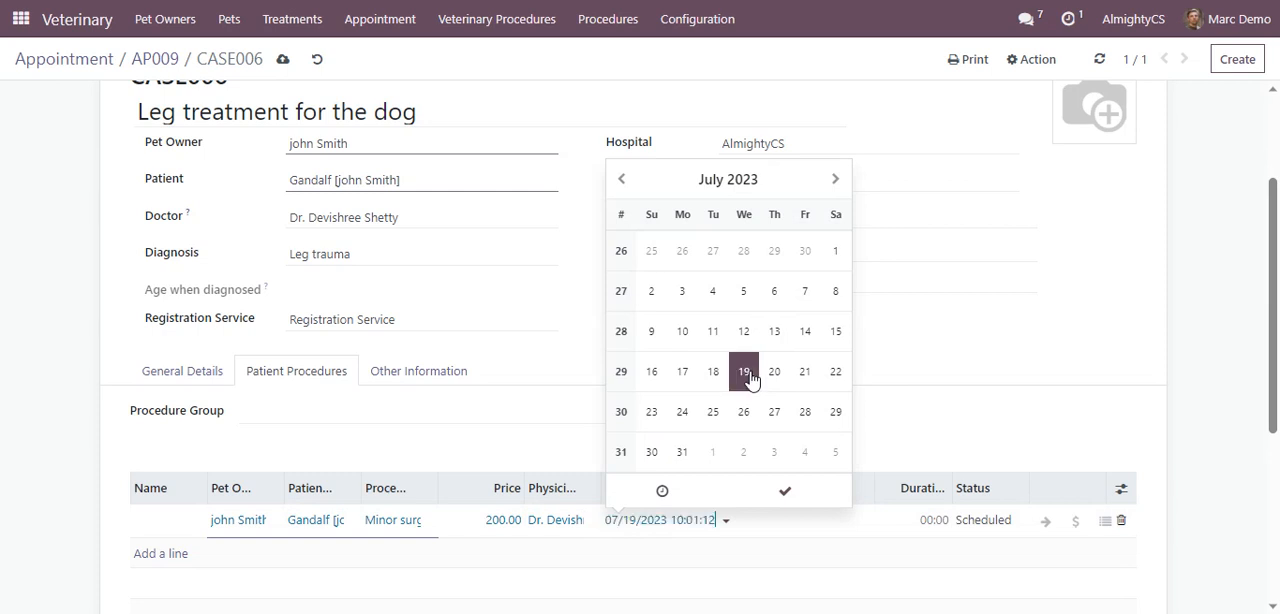
pyautogui.click(795, 533)
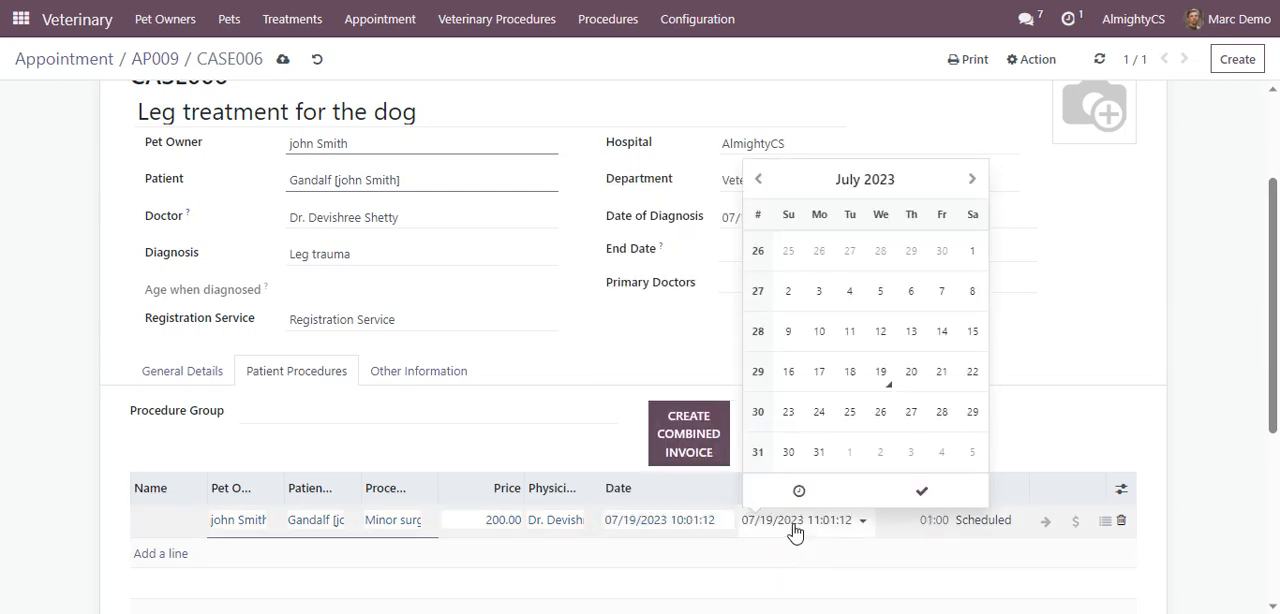
pyautogui.click(838, 563)
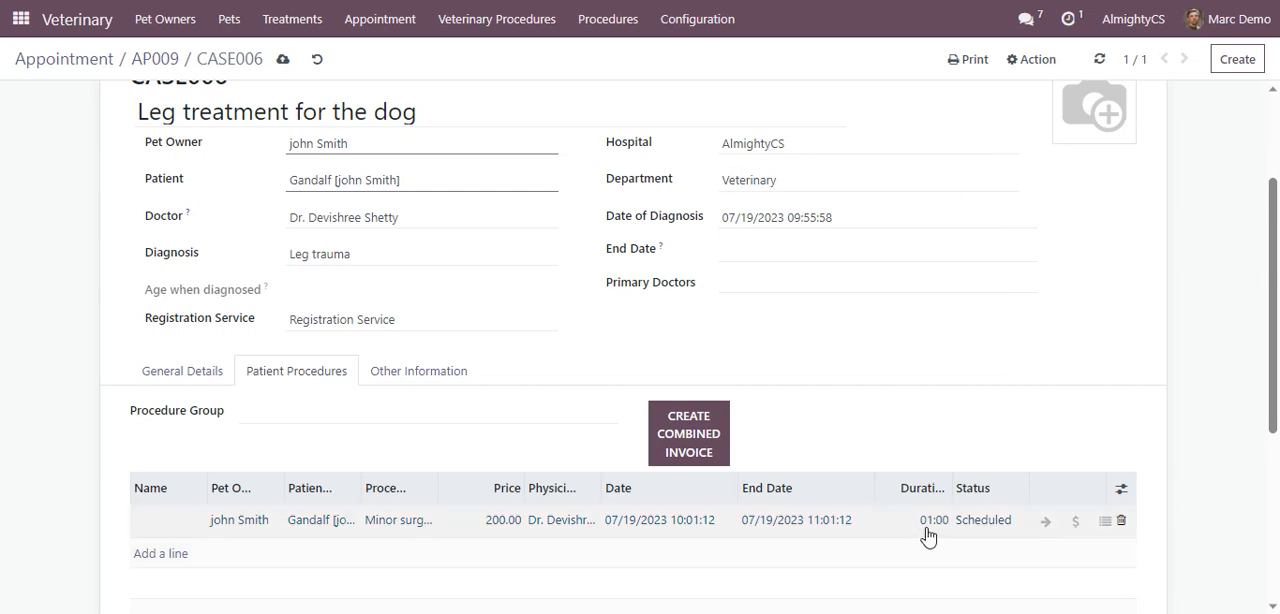
pyautogui.click(282, 63)
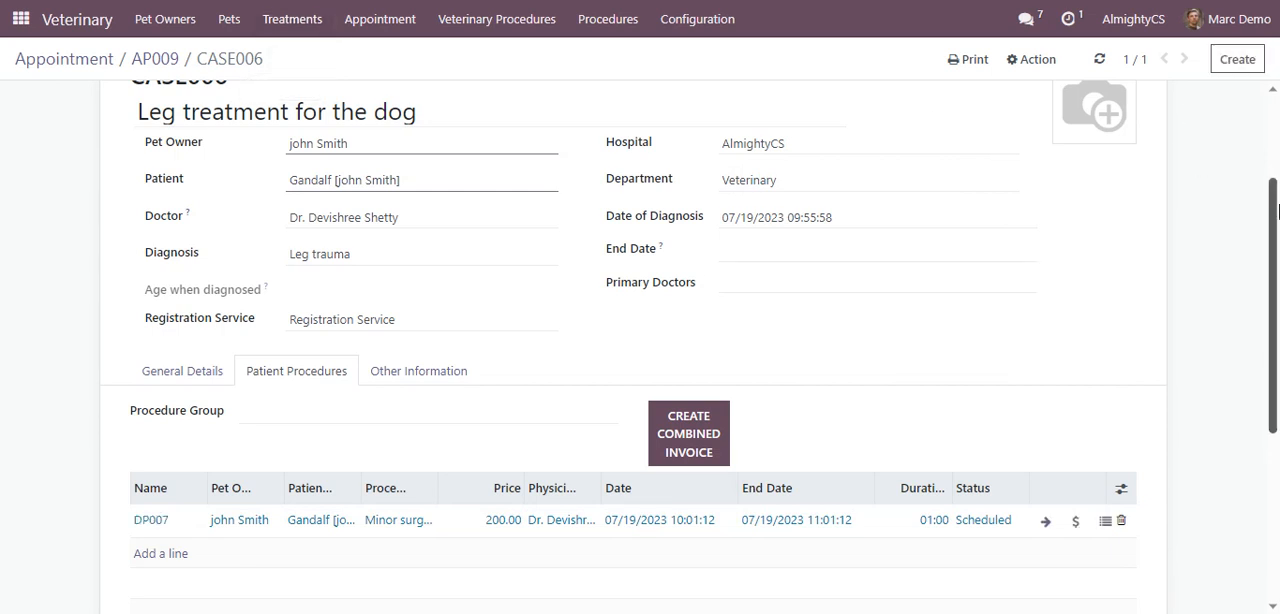
# Start the Minor surgery procedure and mark it as done
pyautogui.moveTo(1273, 208); pyautogui.dragTo(1276, 115)
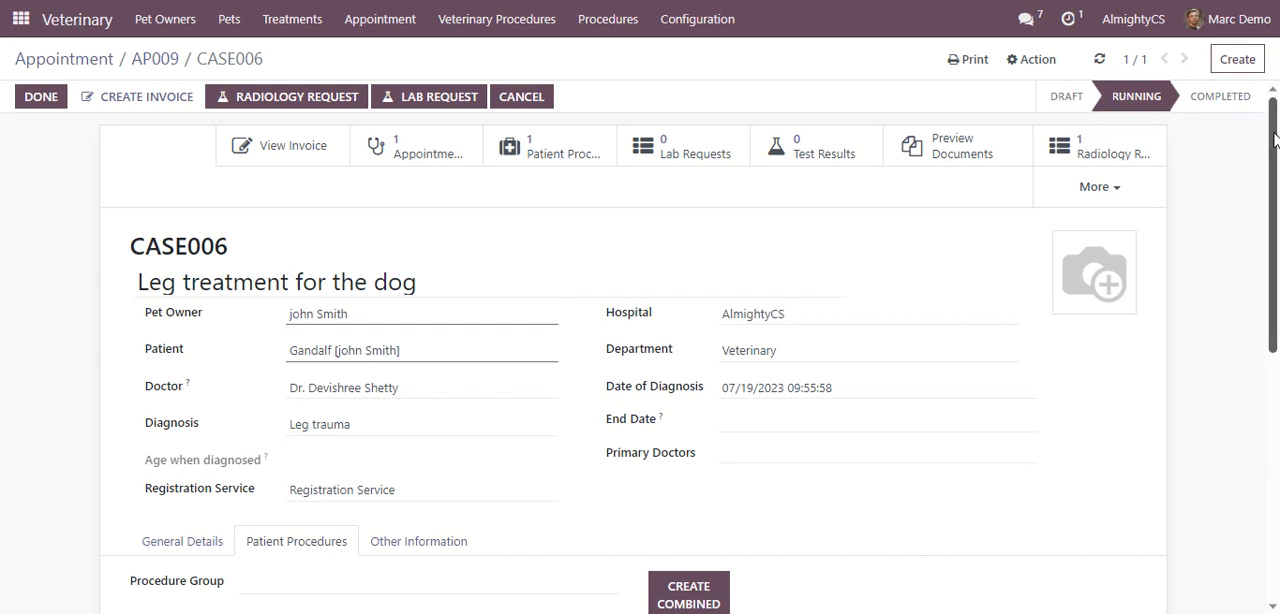
pyautogui.moveTo(1273, 155); pyautogui.dragTo(1273, 327)
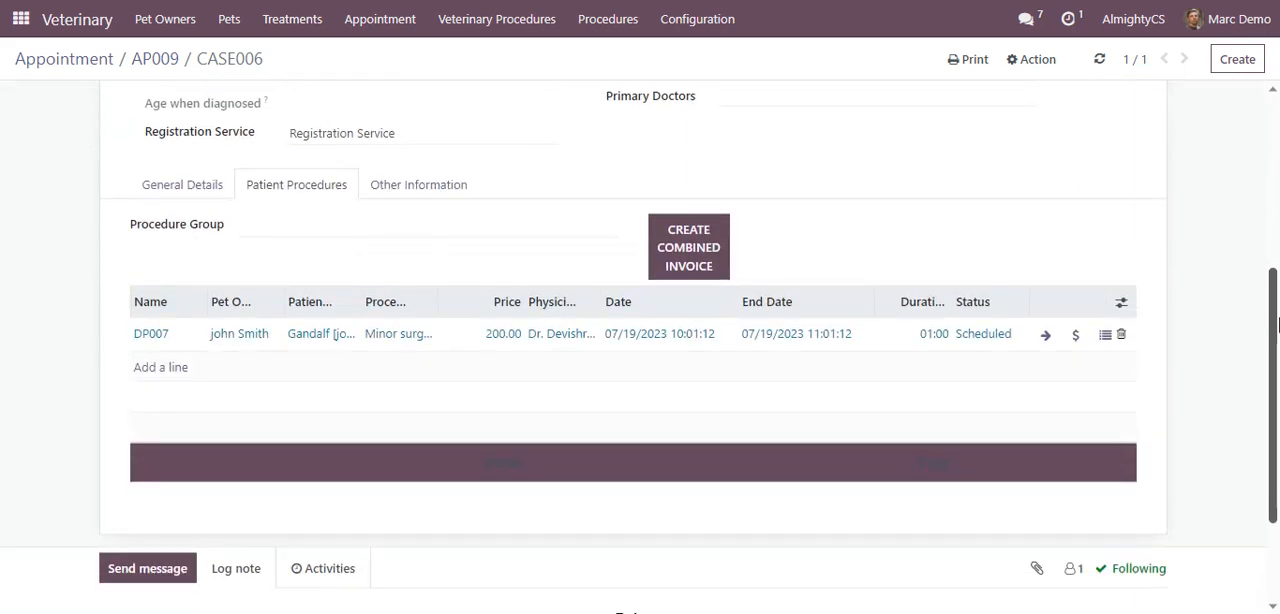
pyautogui.click(1045, 340)
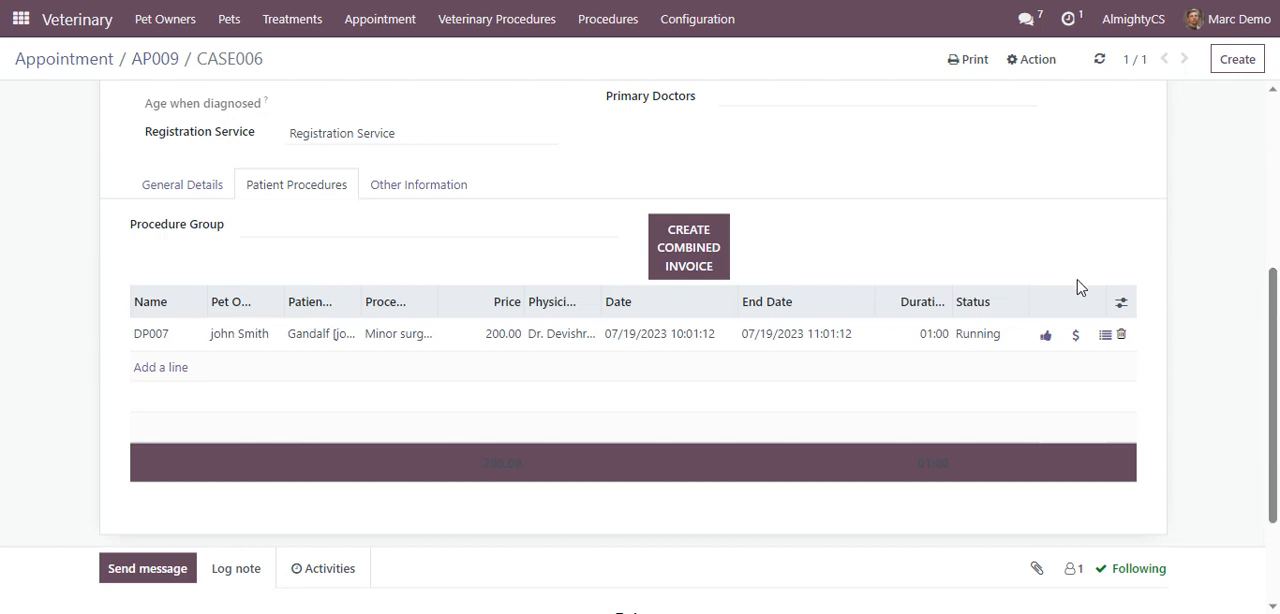
pyautogui.click(1044, 342)
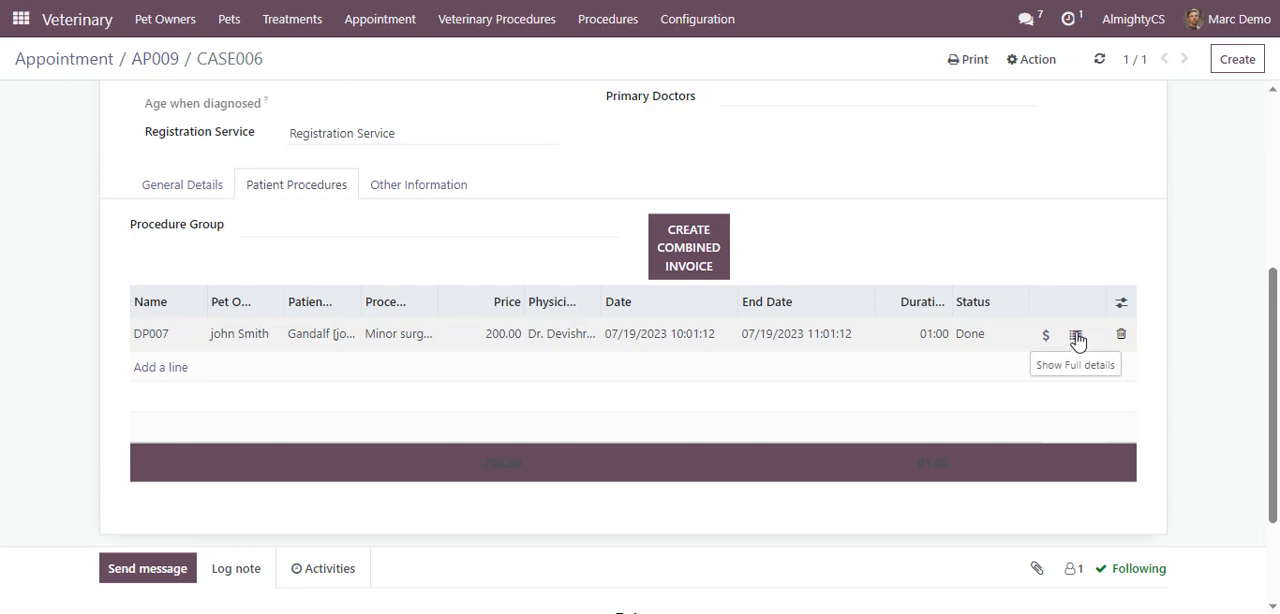
# Mark treatment CASE006 as completed and create the combined invoice for its patient procedures
pyautogui.moveTo(1274, 283); pyautogui.dragTo(1273, 97)
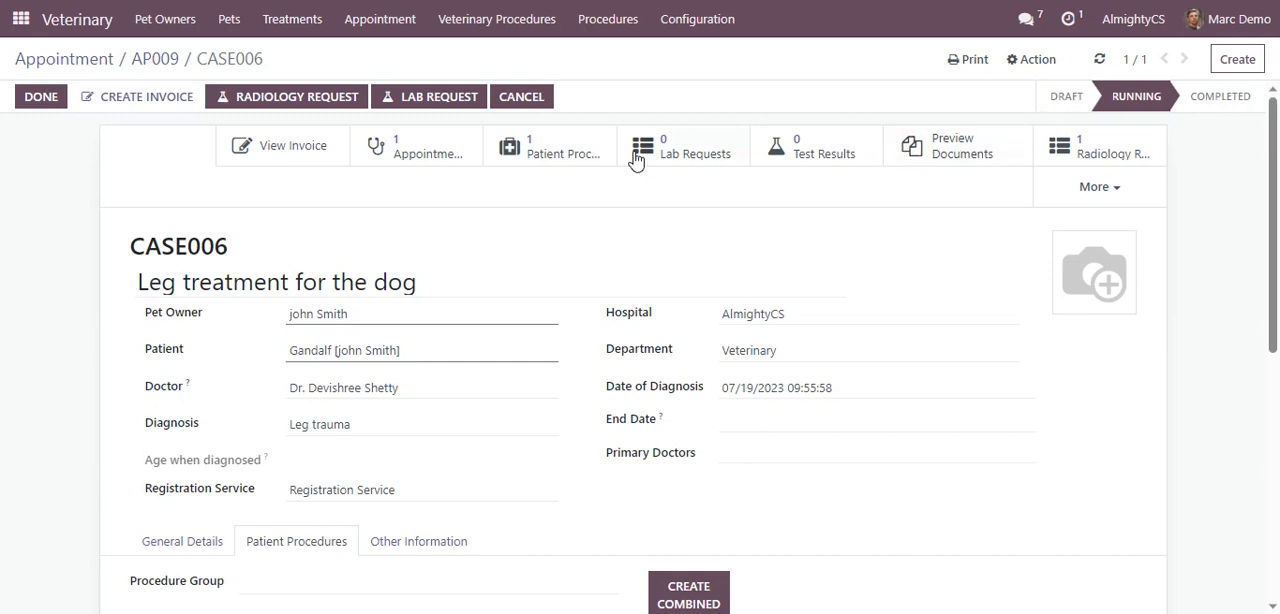
pyautogui.click(41, 96)
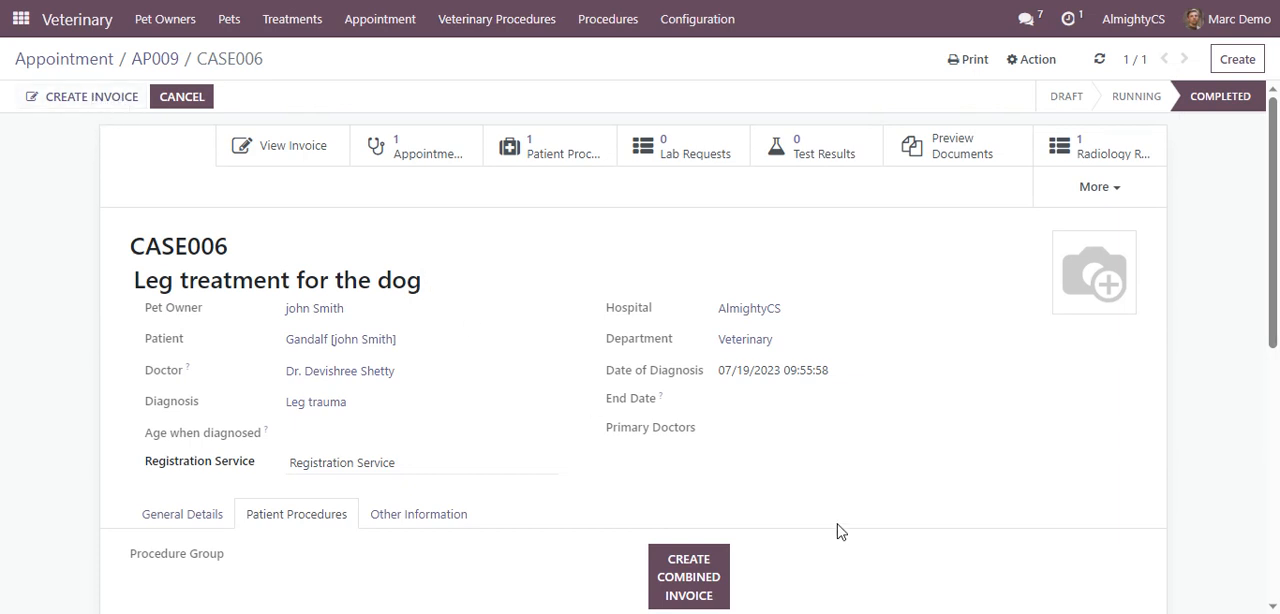
pyautogui.moveTo(1276, 302); pyautogui.dragTo(1277, 393)
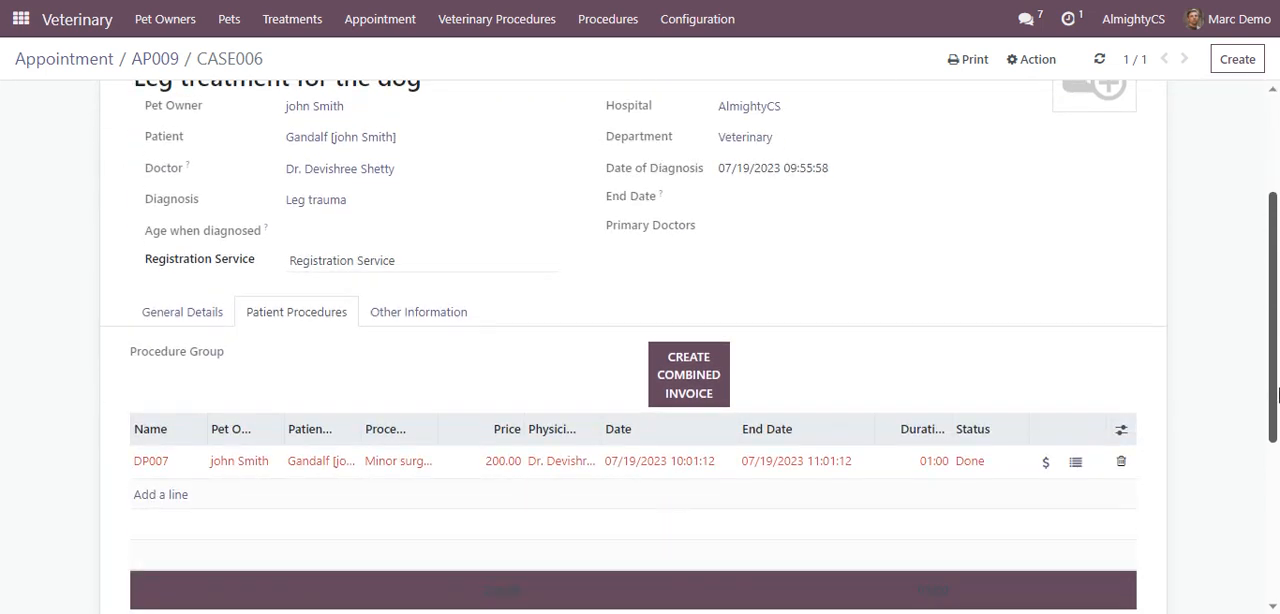
pyautogui.click(678, 394)
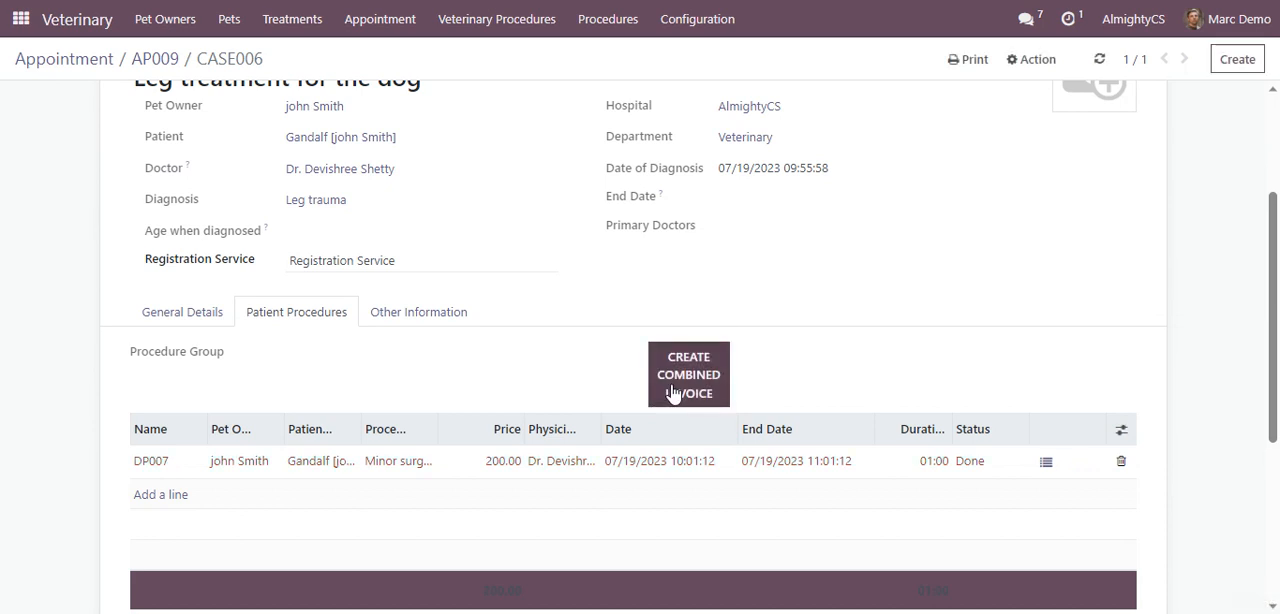
# Open the draft invoice from the Minor surgery procedure's full details, review it and confirm it
pyautogui.click(1044, 466)
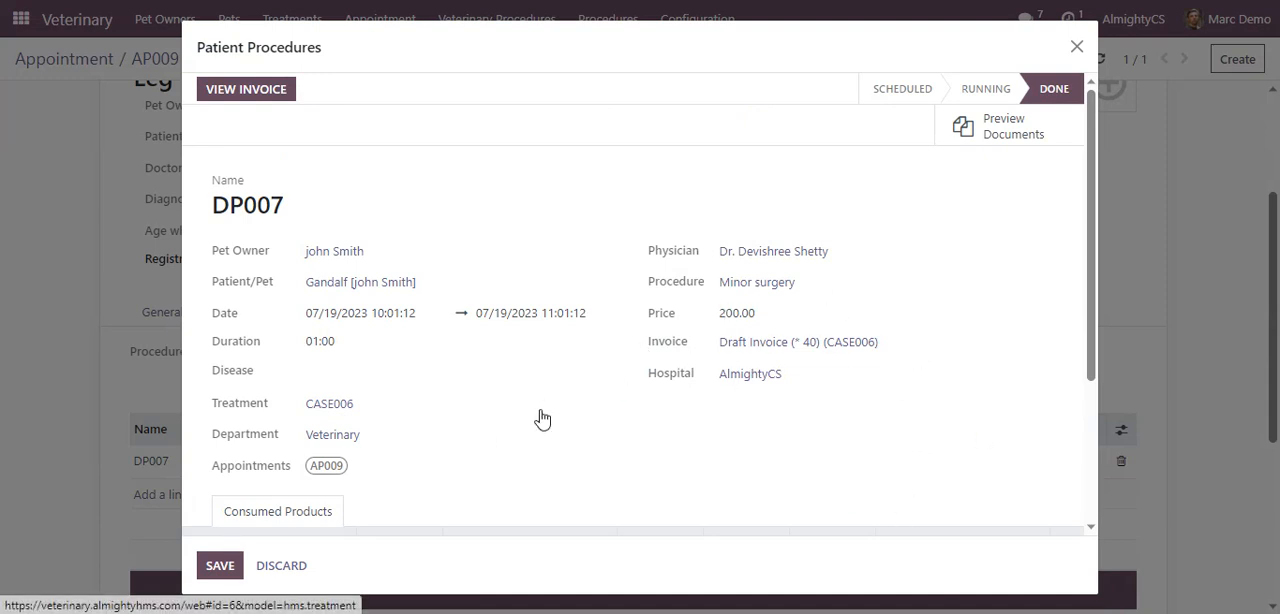
pyautogui.click(253, 98)
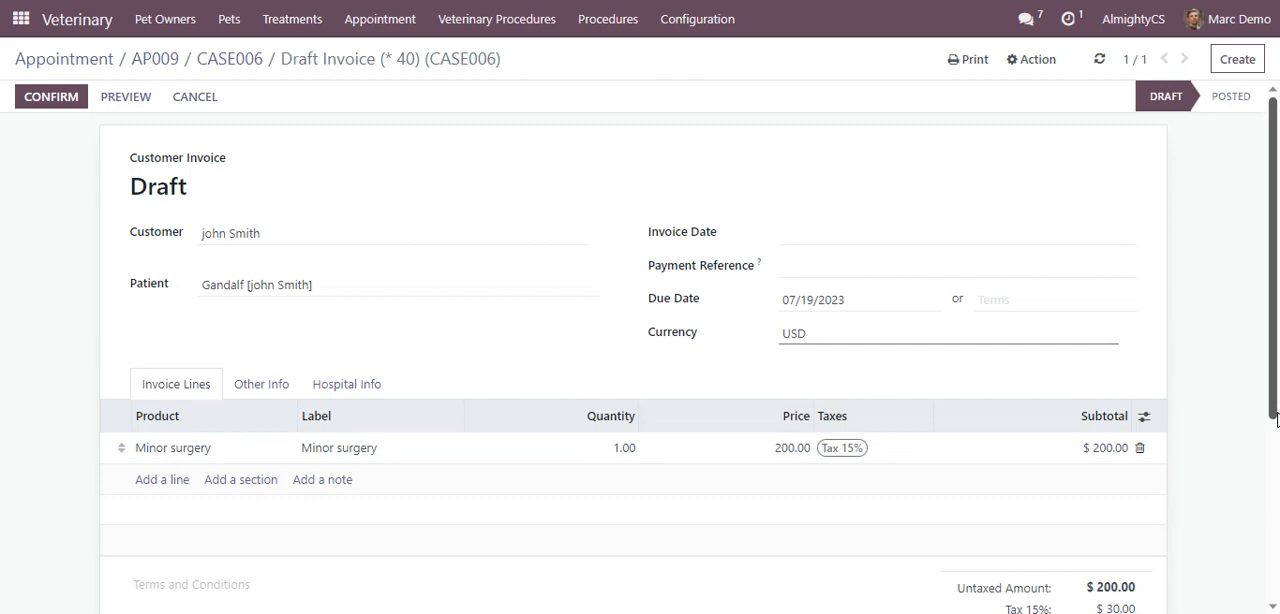
pyautogui.scroll(-1, 1278, 498)
pyautogui.scroll(2, 1276, 420)
pyautogui.click(35, 100)
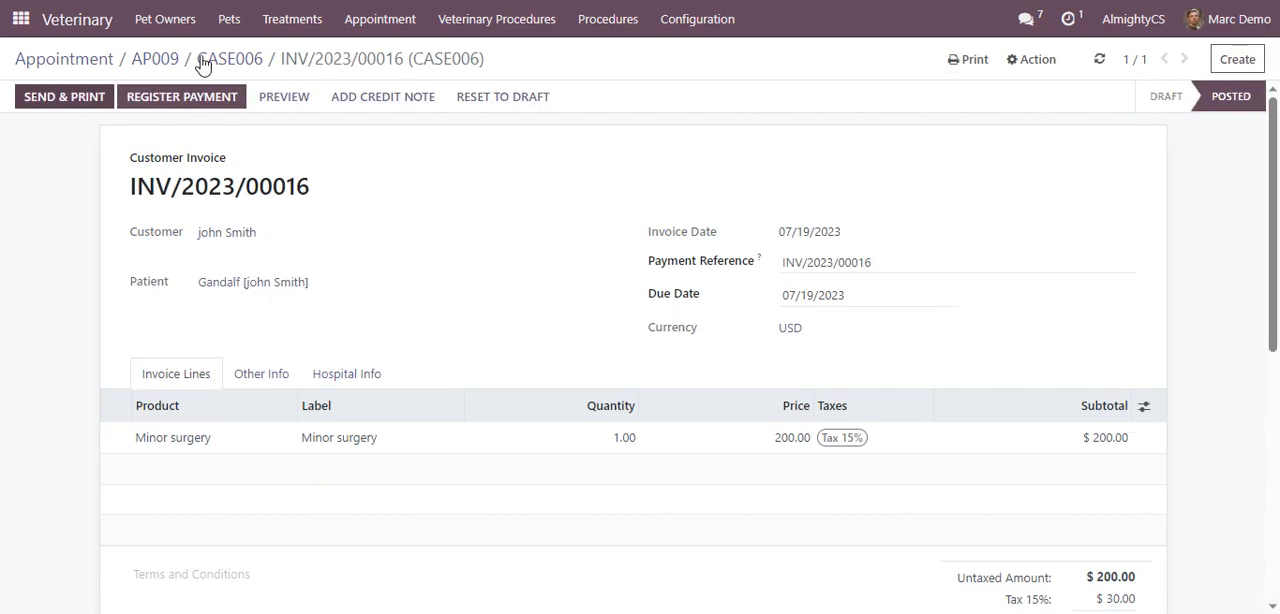
# Register the $230.00 payment for the Minor surgery invoice, choosing its journal and keeping the manual method and 07/19/2023 payment date
pyautogui.click(204, 97)
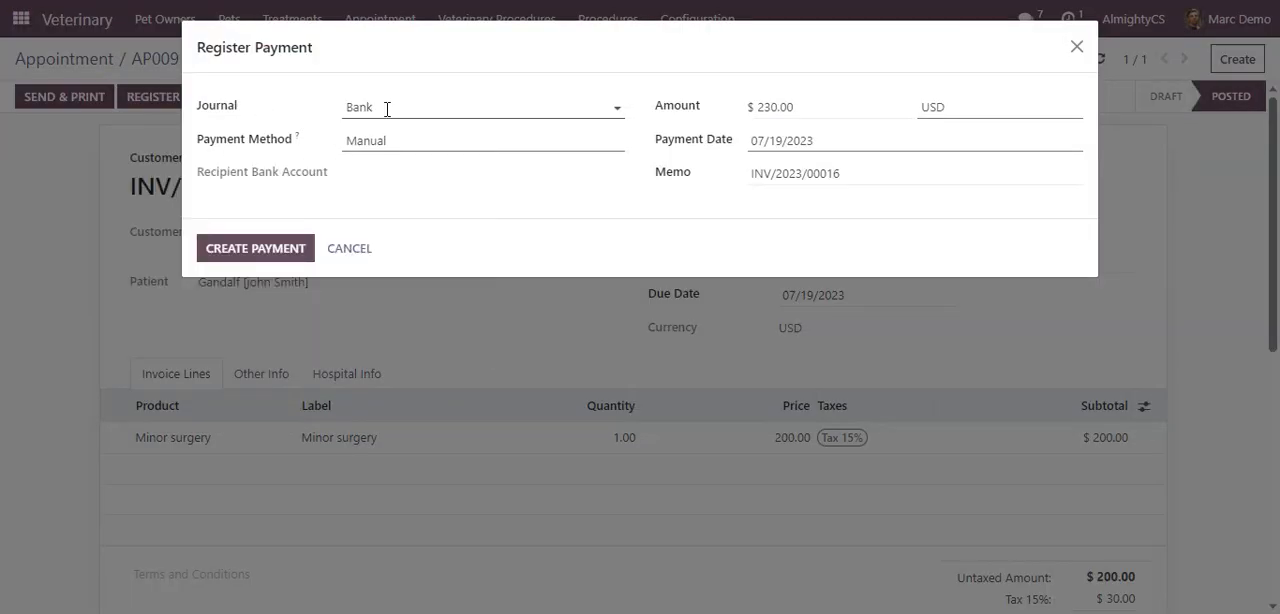
pyautogui.click(387, 109)
pyautogui.click(382, 163)
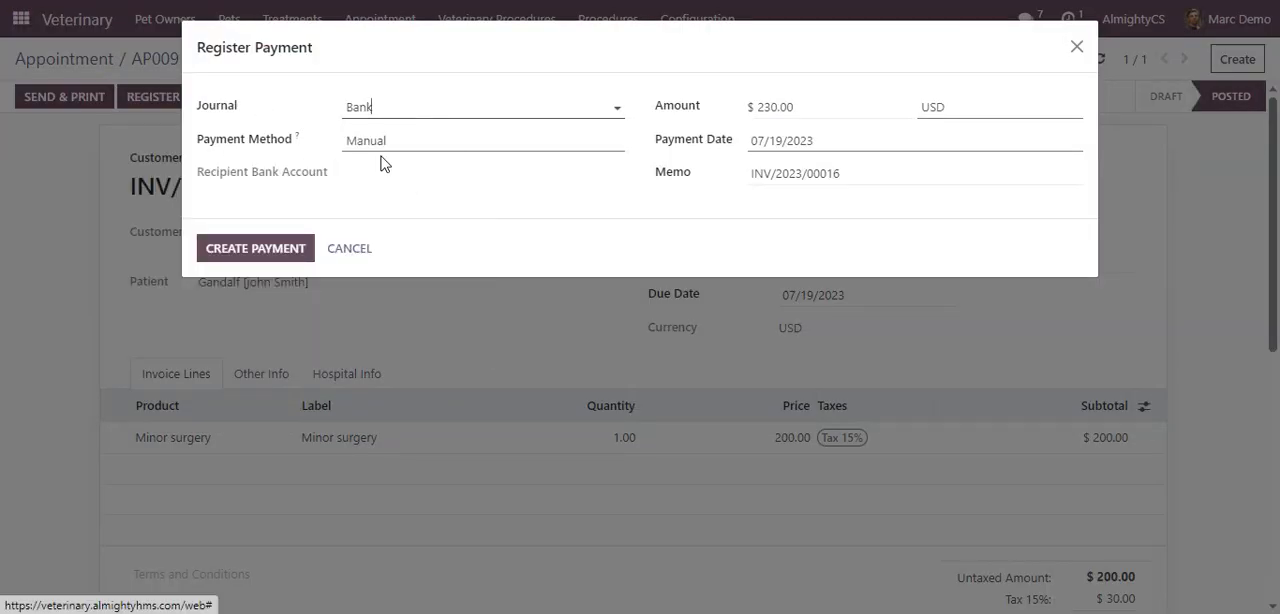
pyautogui.click(283, 253)
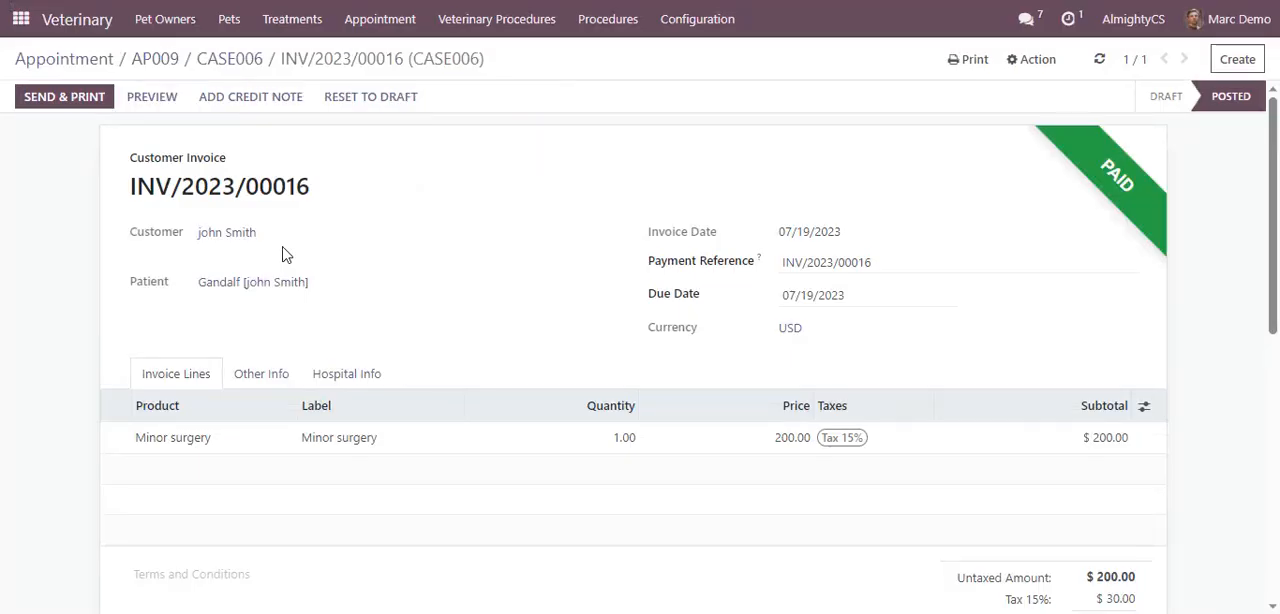
# Preview the paid Minor surgery invoice as it appears in the customer portal, then return to edit mode
pyautogui.click(155, 107)
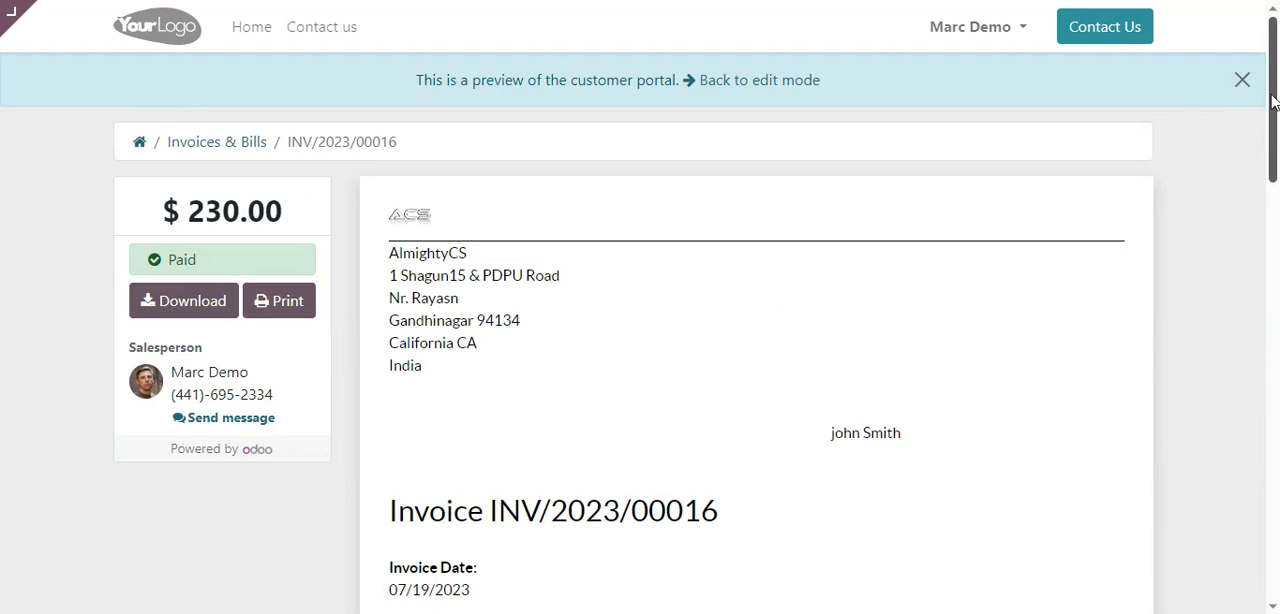
pyautogui.scroll(-2, 1276, 148)
pyautogui.moveTo(1276, 148); pyautogui.dragTo(1276, 120)
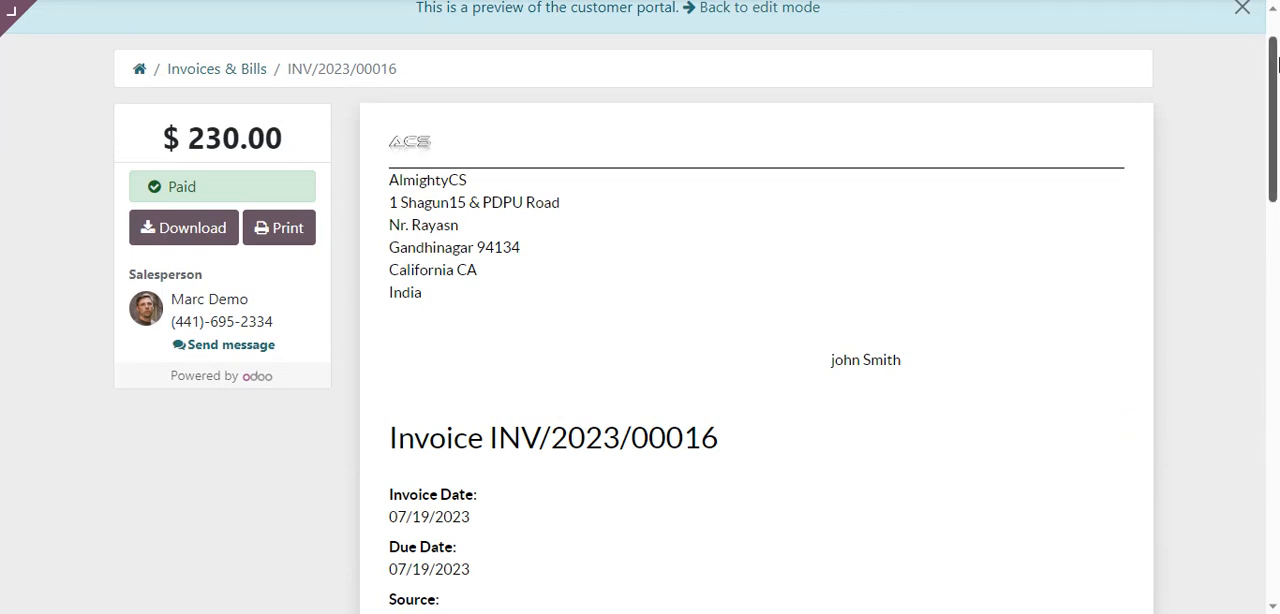
pyautogui.moveTo(1277, 64); pyautogui.dragTo(1272, 37)
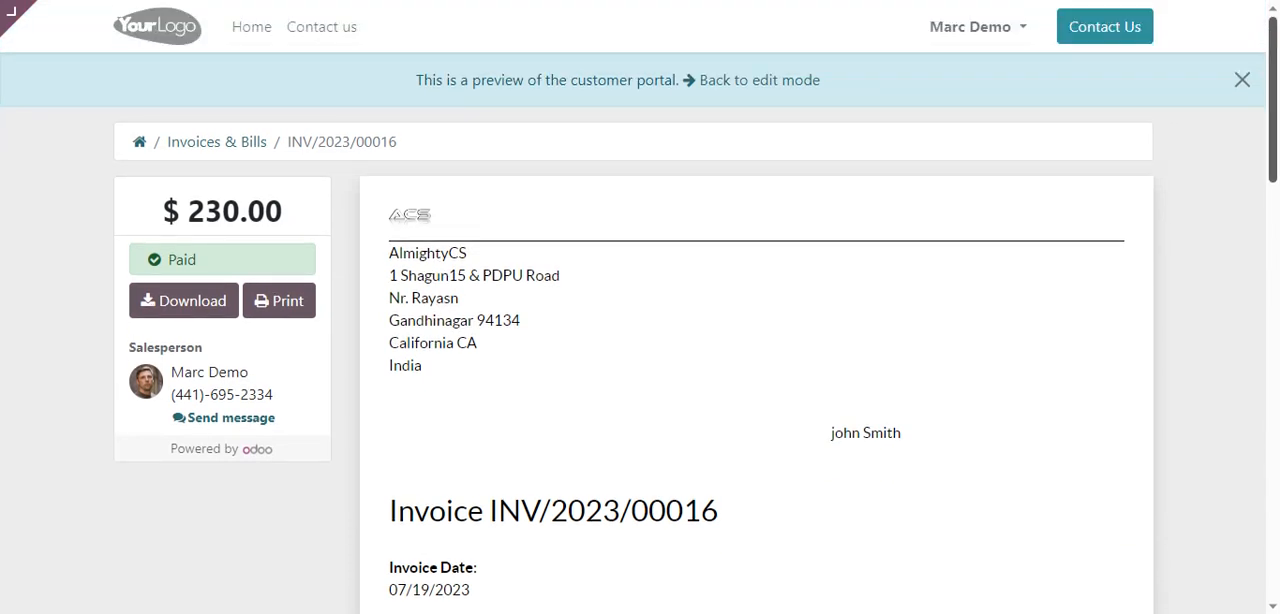
pyautogui.click(757, 82)
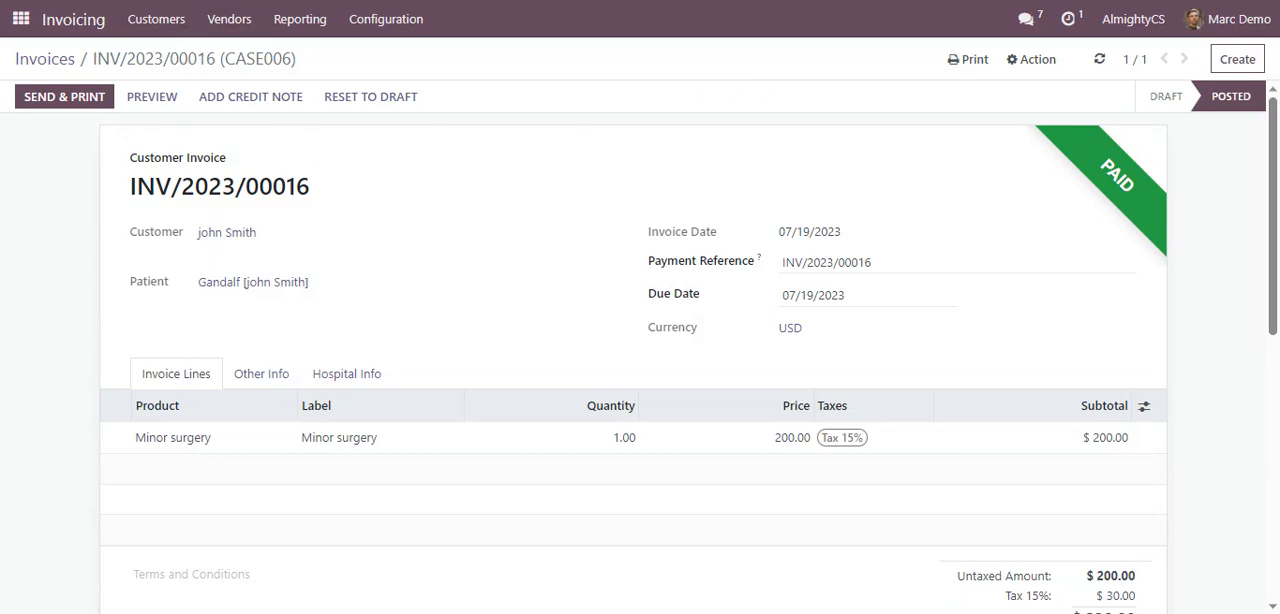
# Open Gandalf's appointment AP009 in the Veterinary app and move it to the In Consultation stage
pyautogui.click(21, 22)
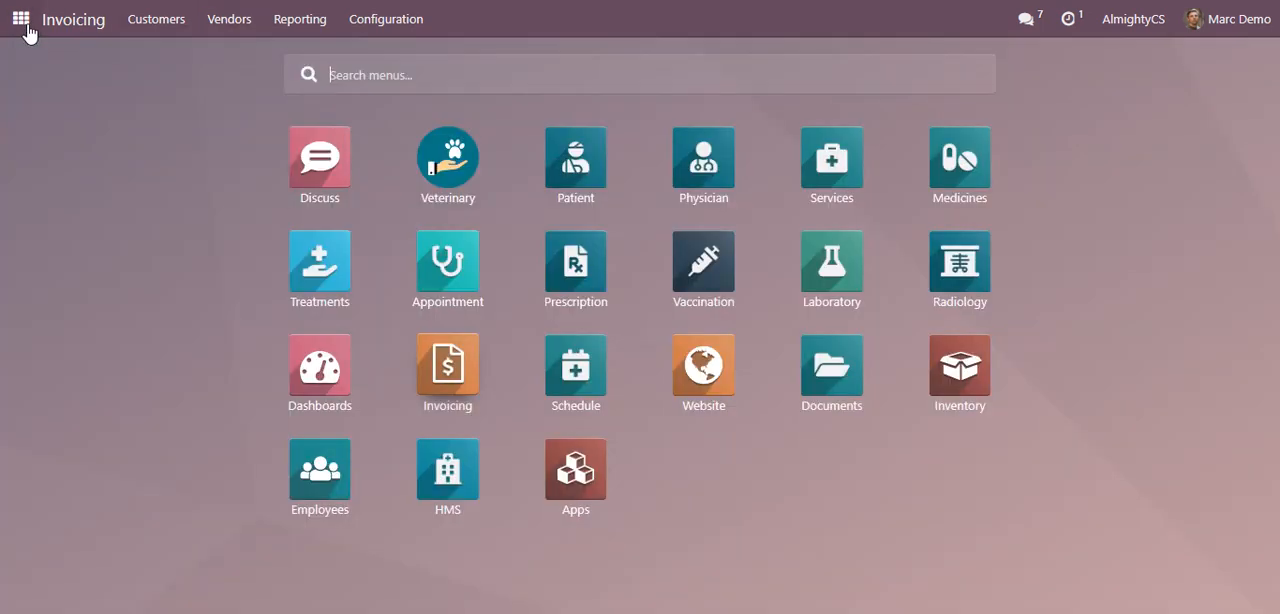
pyautogui.click(448, 160)
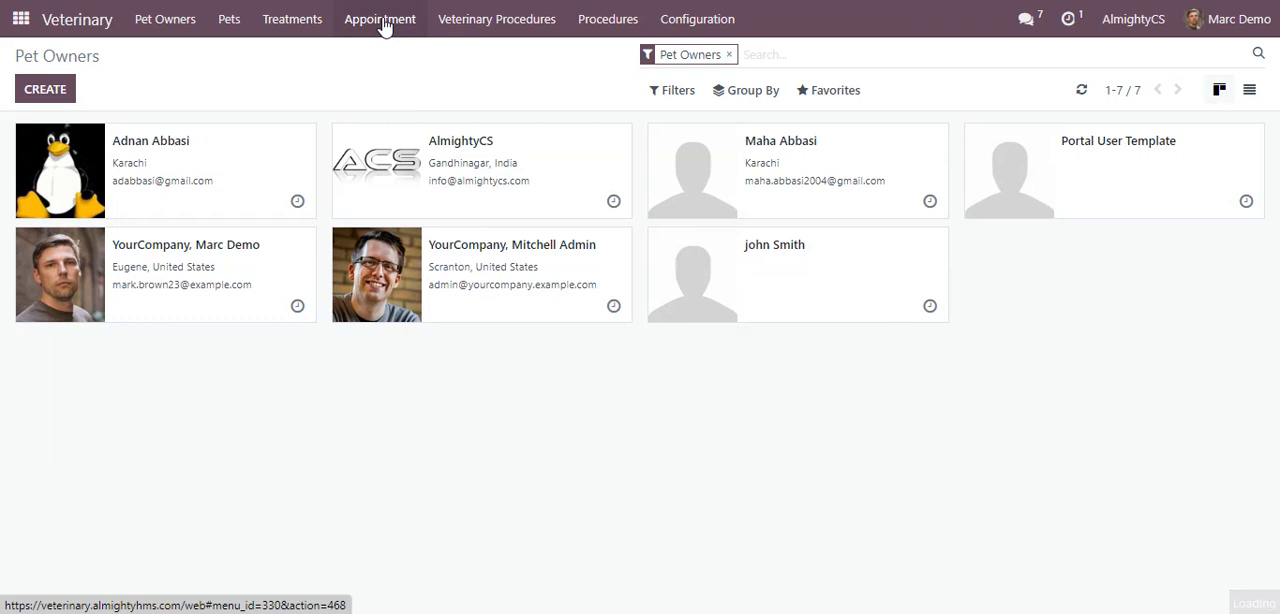
pyautogui.click(381, 20)
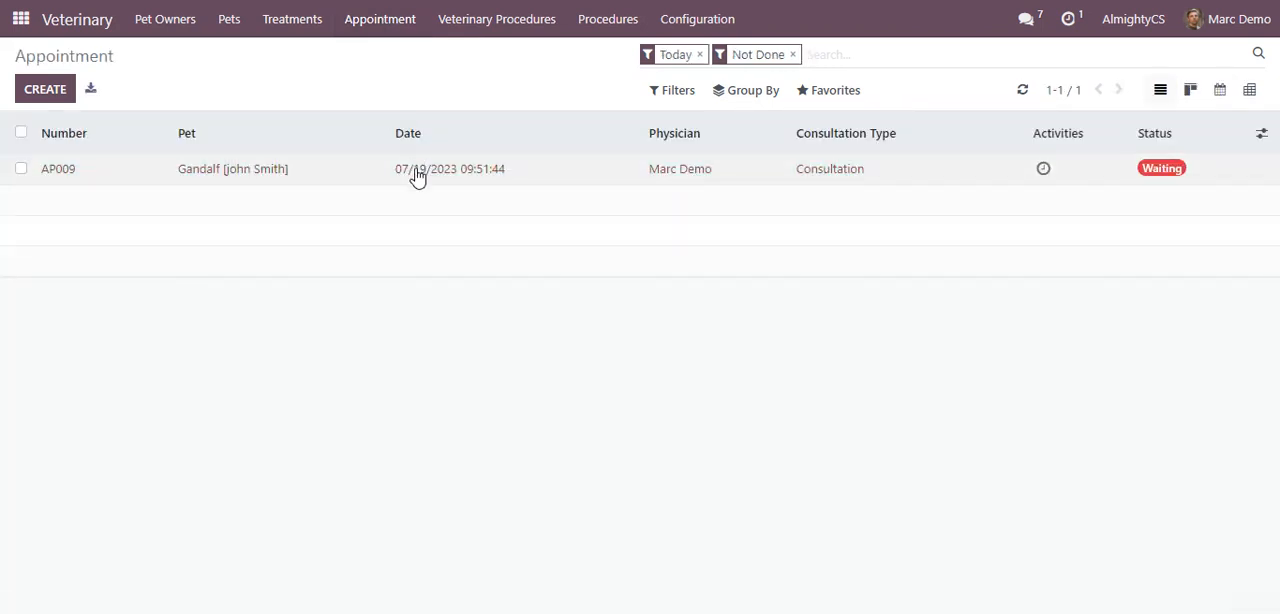
pyautogui.click(117, 174)
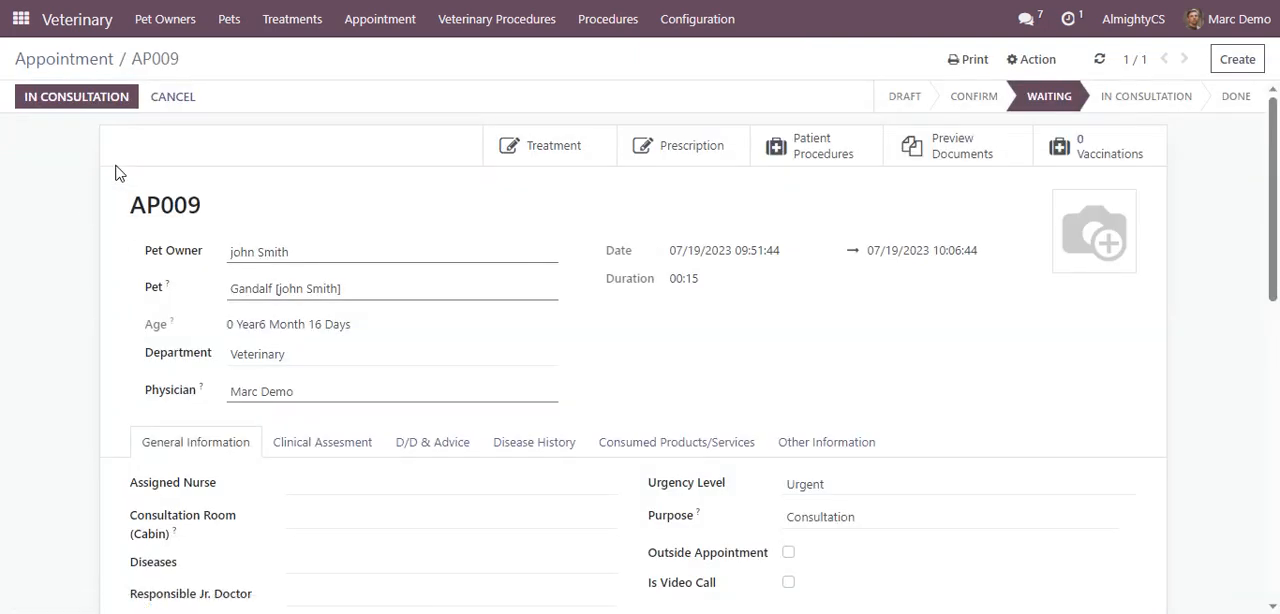
pyautogui.click(110, 113)
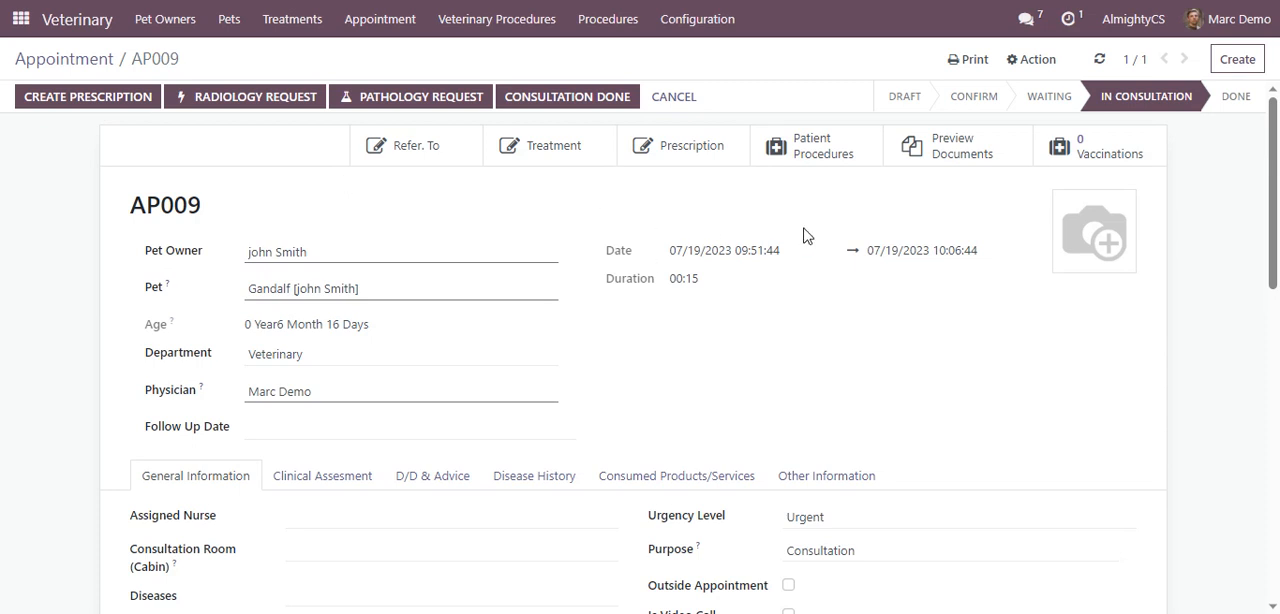
# Create a prescription order from appointment AP009, choosing the treatment's doctor as prescribing doctor and Leg trauma as the disease
pyautogui.click(687, 150)
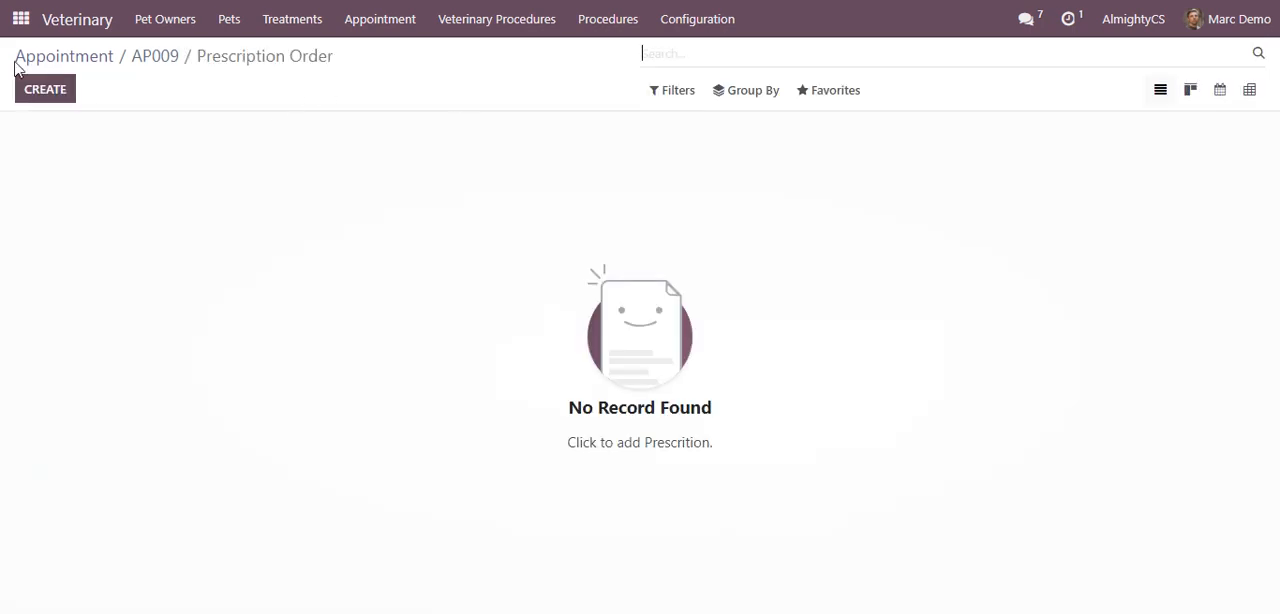
pyautogui.click(45, 91)
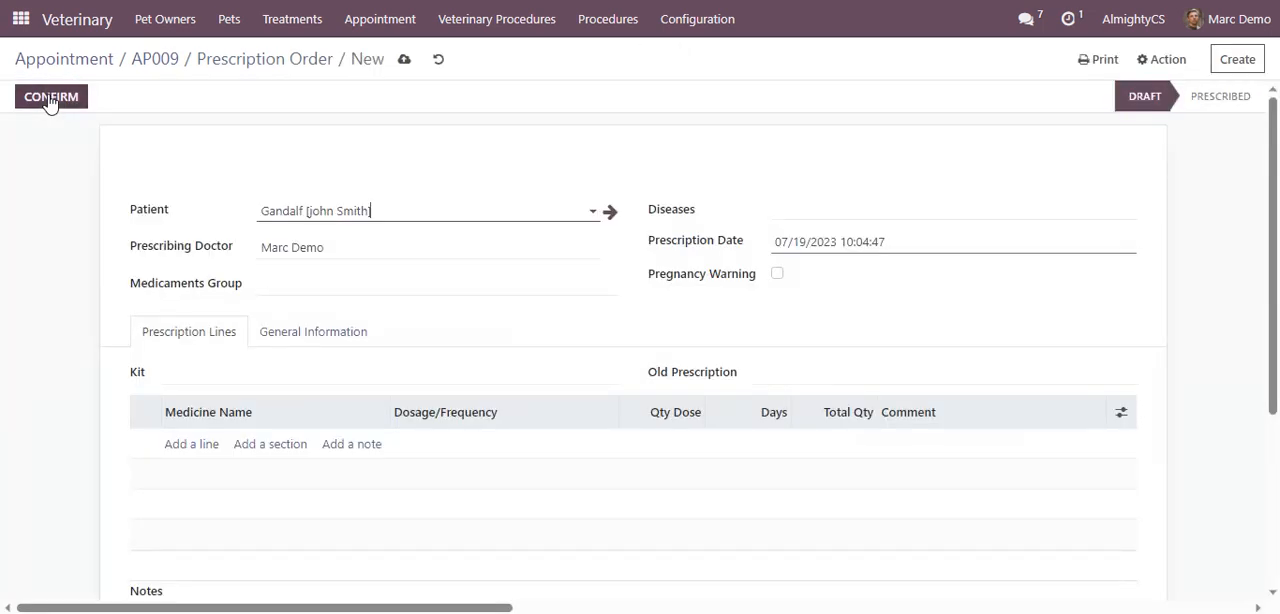
pyautogui.click(360, 252)
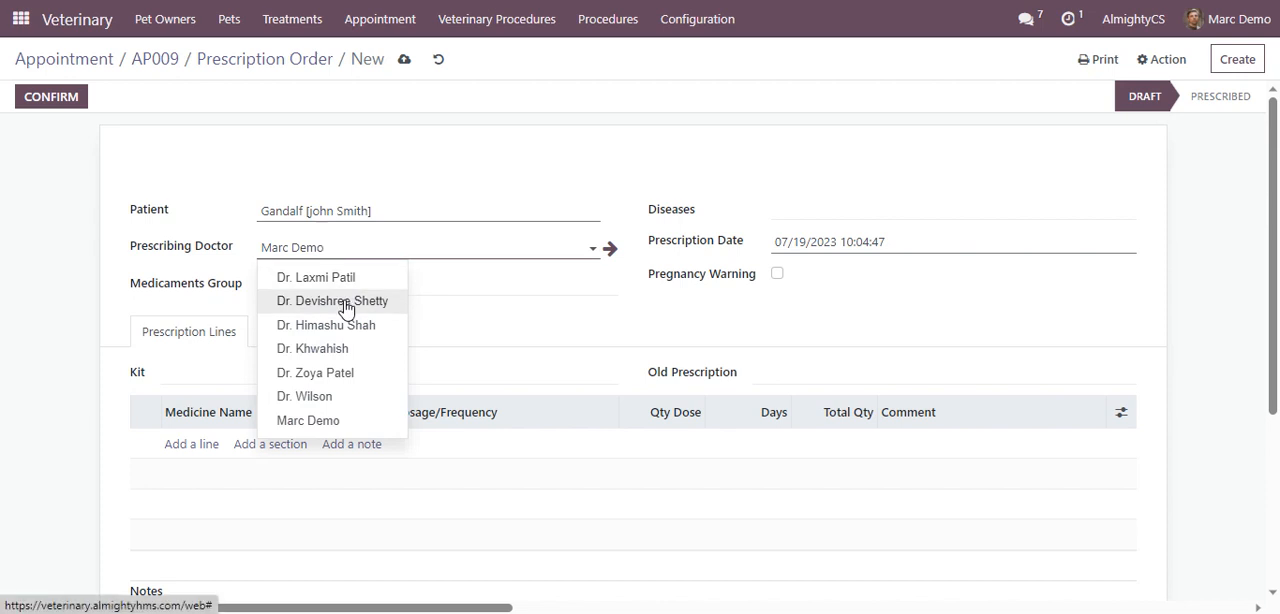
pyautogui.click(346, 302)
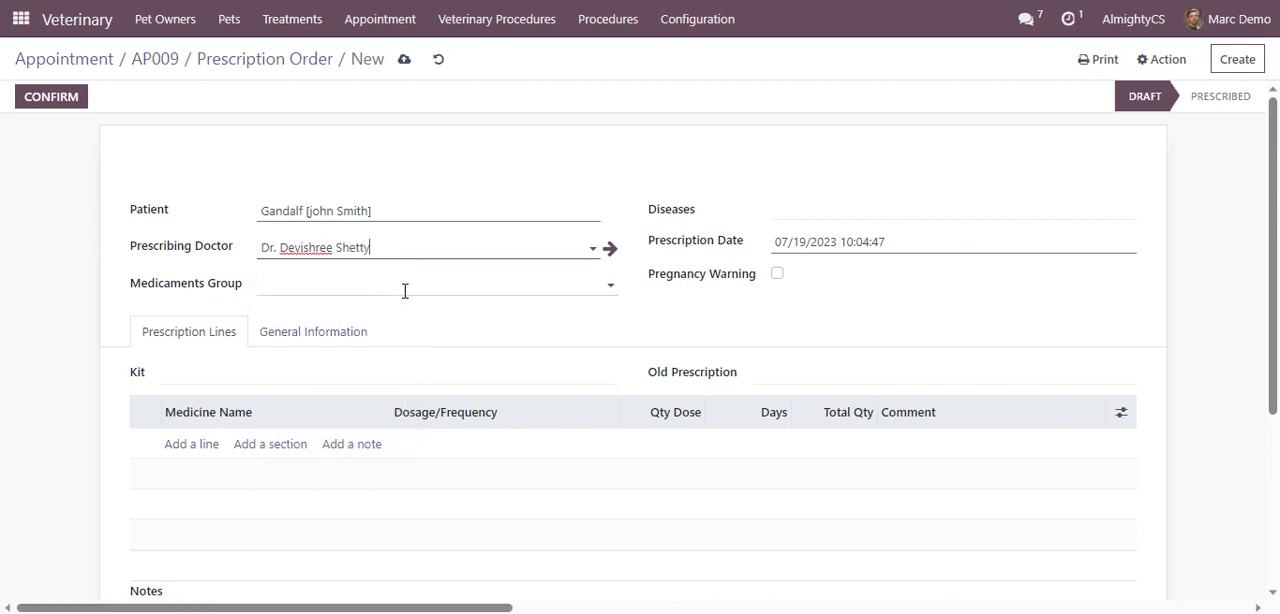
pyautogui.click(820, 213)
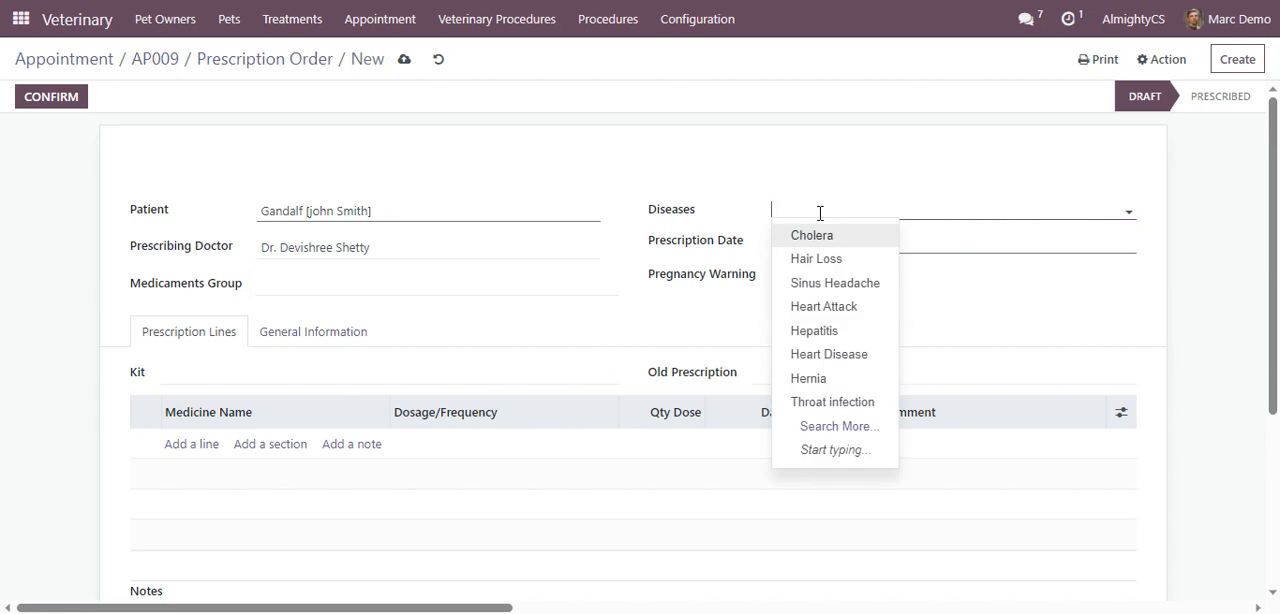
pyautogui.write('tr')
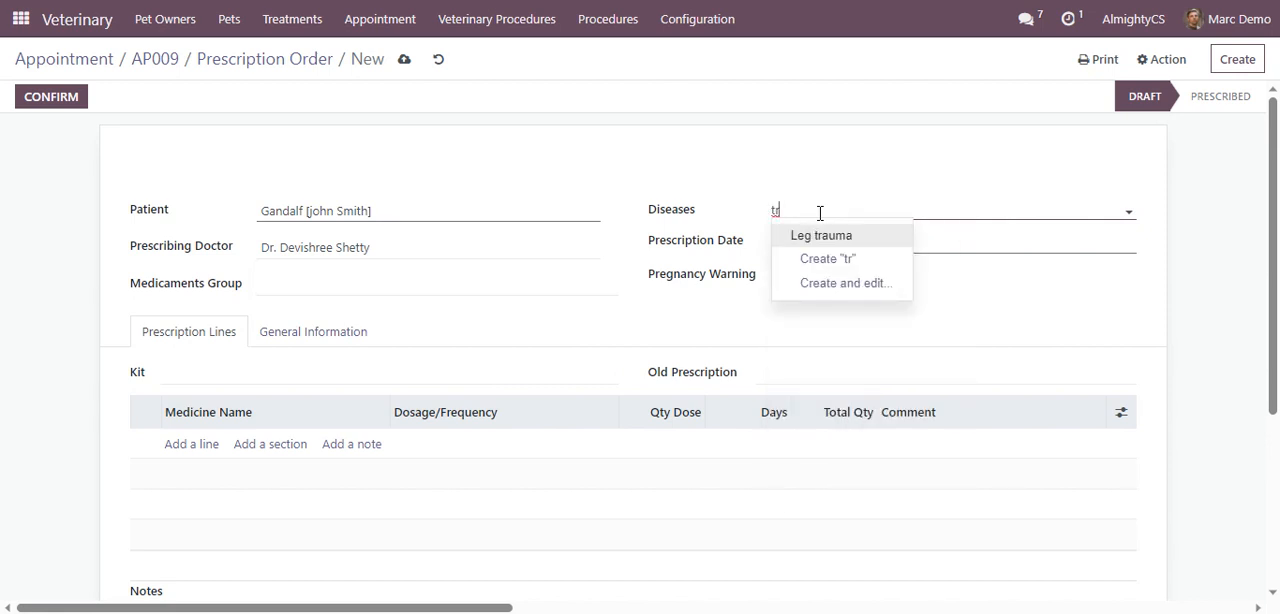
pyautogui.click(822, 237)
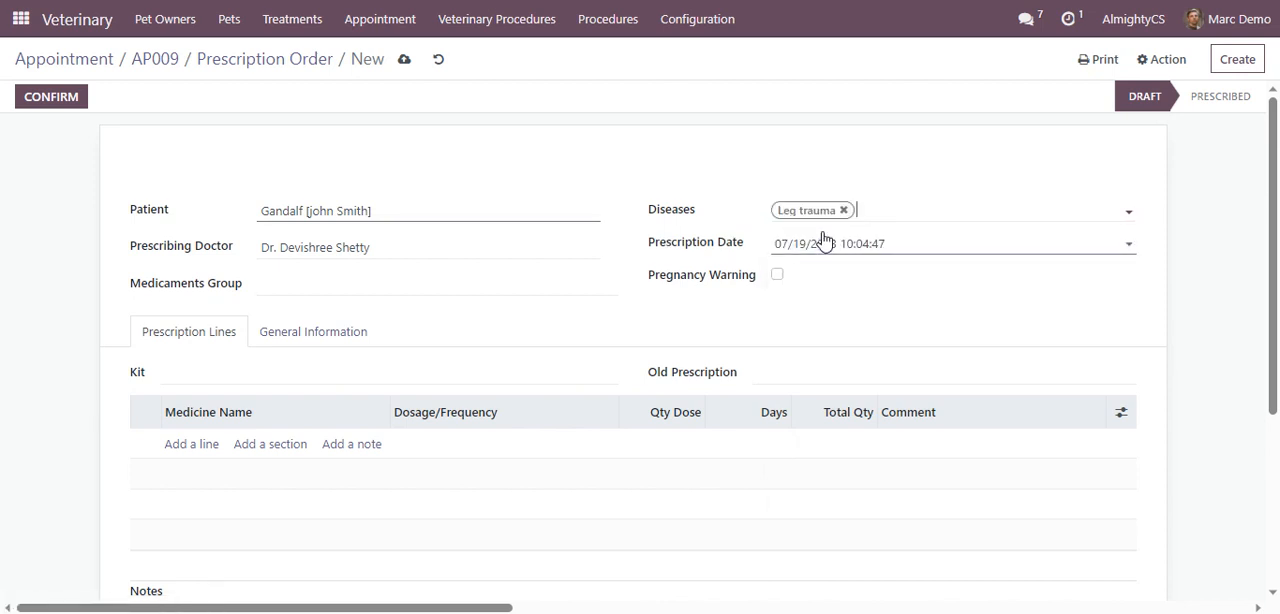
# Add Azithromycin to the prescription lines, keep the 1-0-1 dosage, and confirm the prescription
pyautogui.click(197, 452)
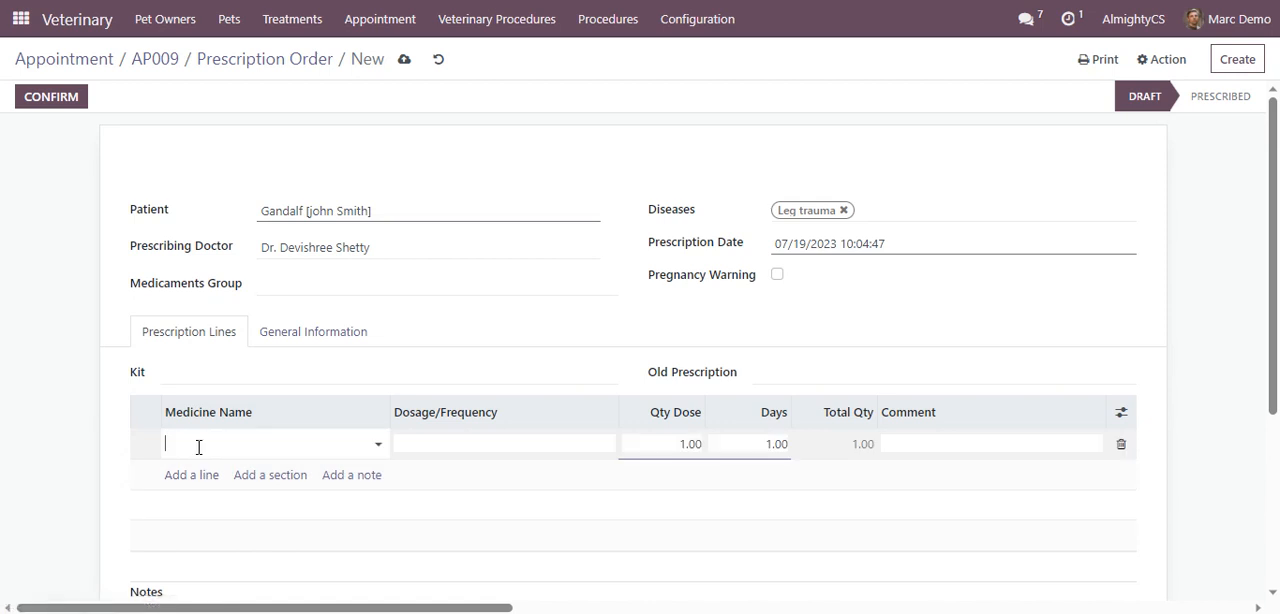
pyautogui.click(364, 440)
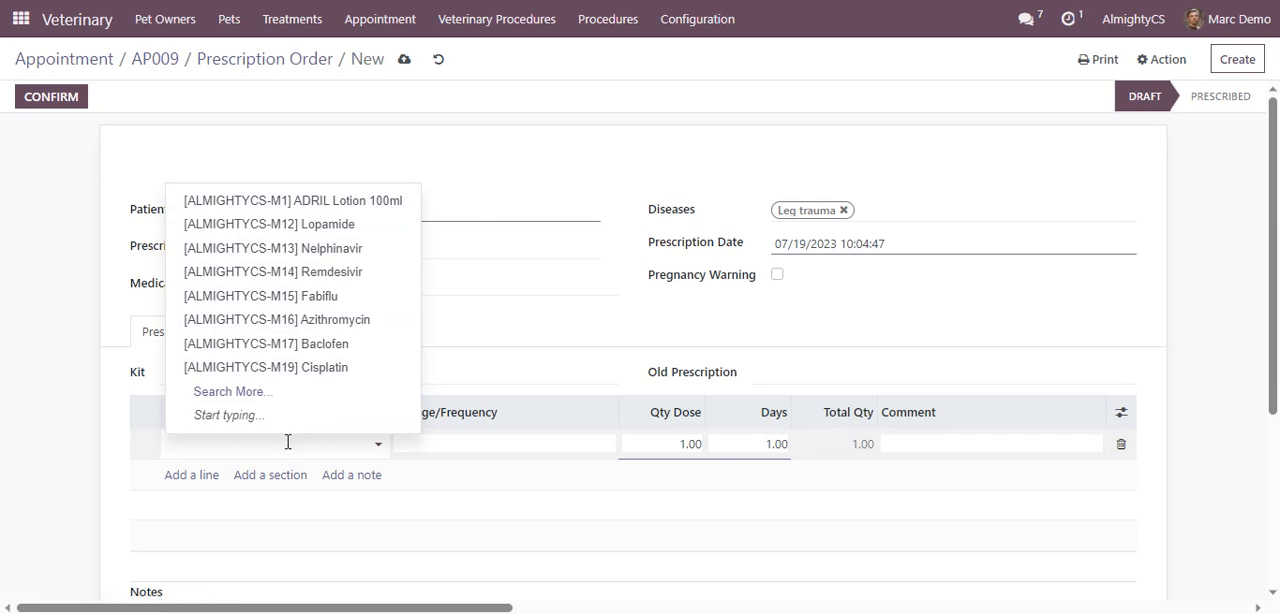
pyautogui.click(340, 321)
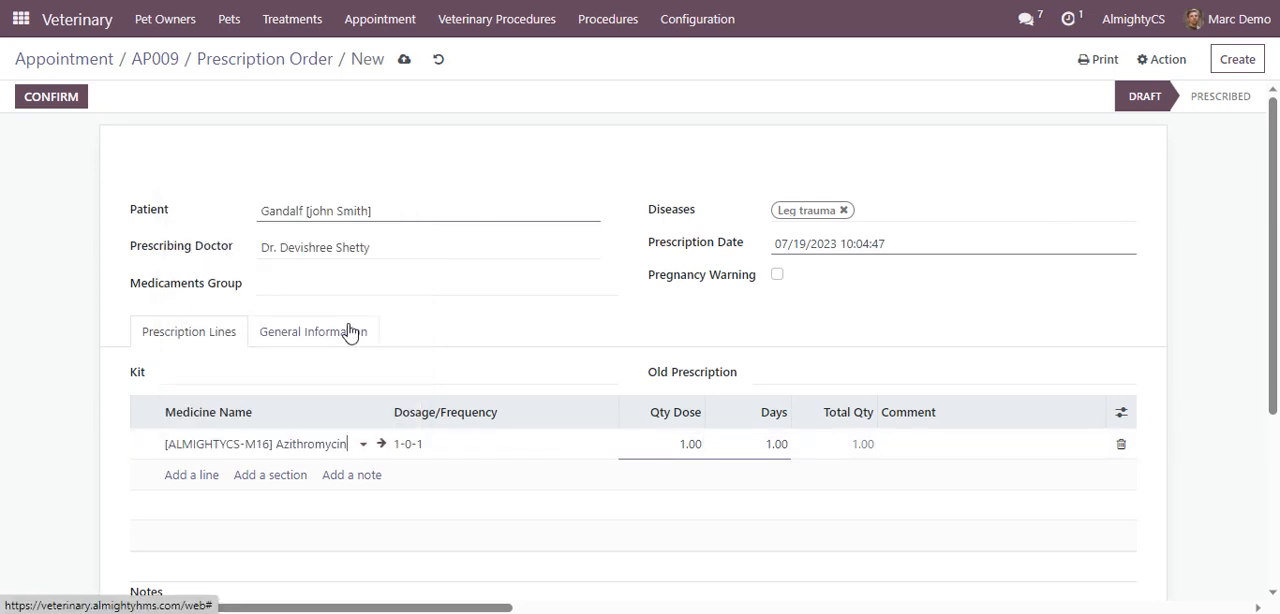
pyautogui.click(476, 447)
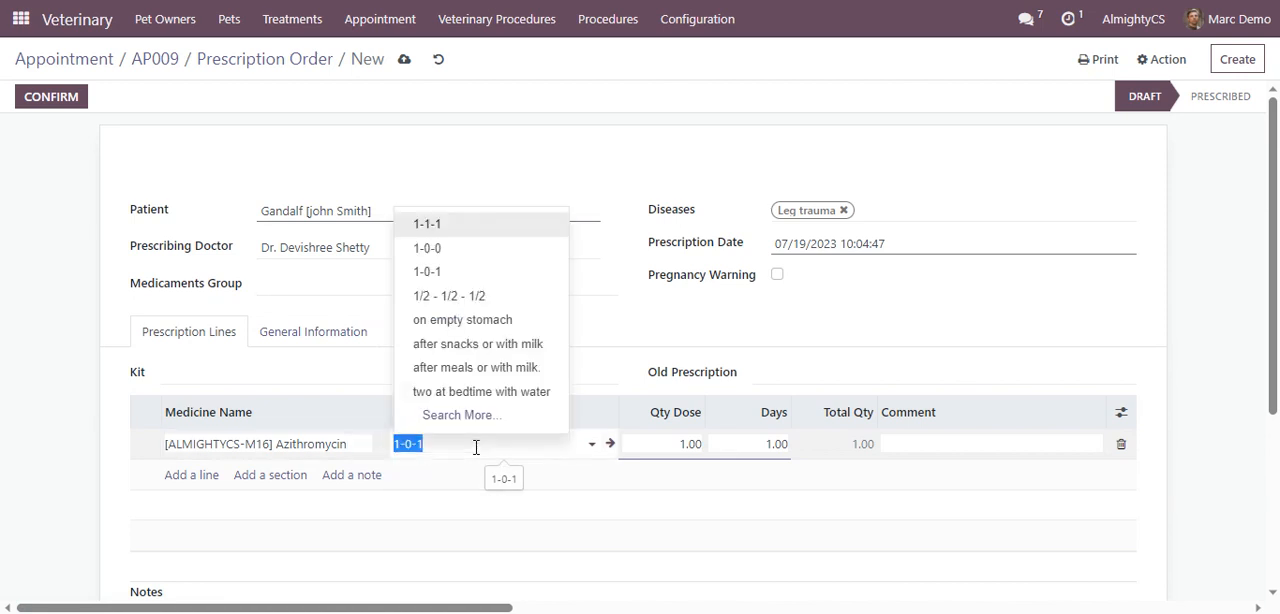
pyautogui.click(506, 157)
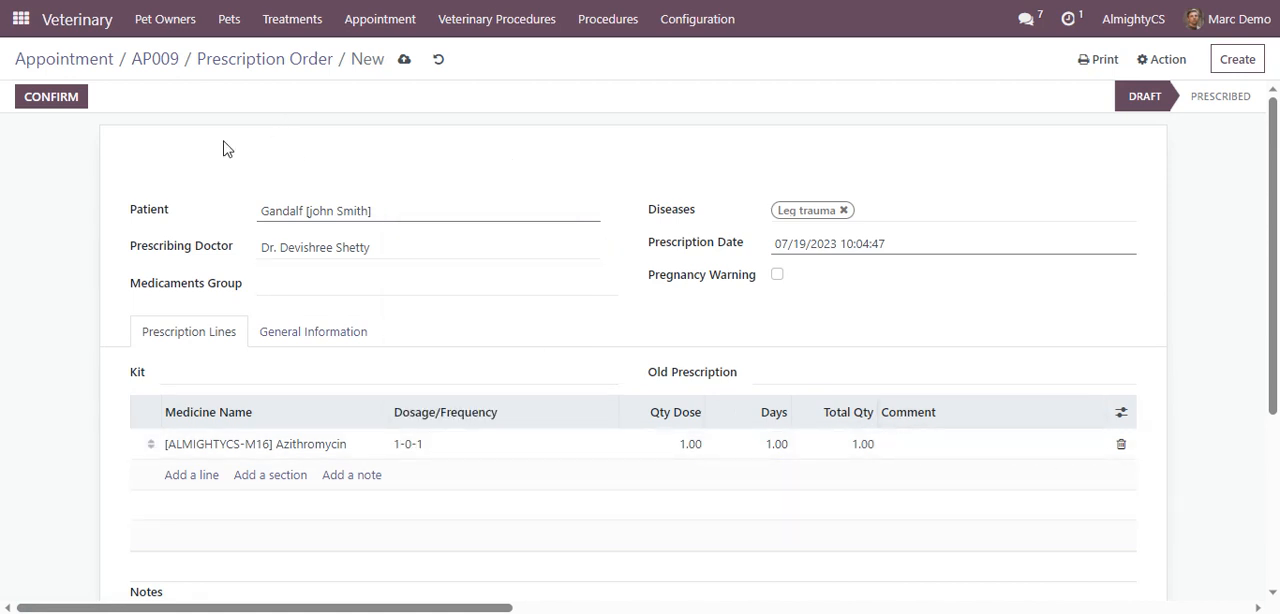
pyautogui.click(65, 106)
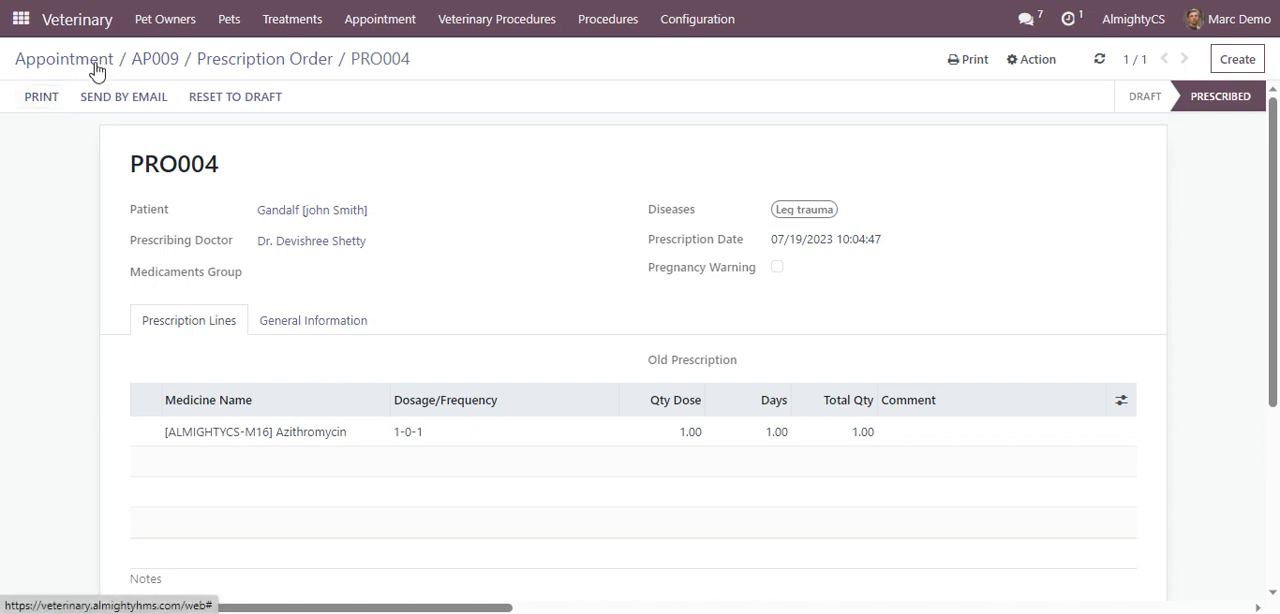
# Review treatment CASE006, Leg treatment for the dog, and check its linked radiology requests
pyautogui.click(291, 27)
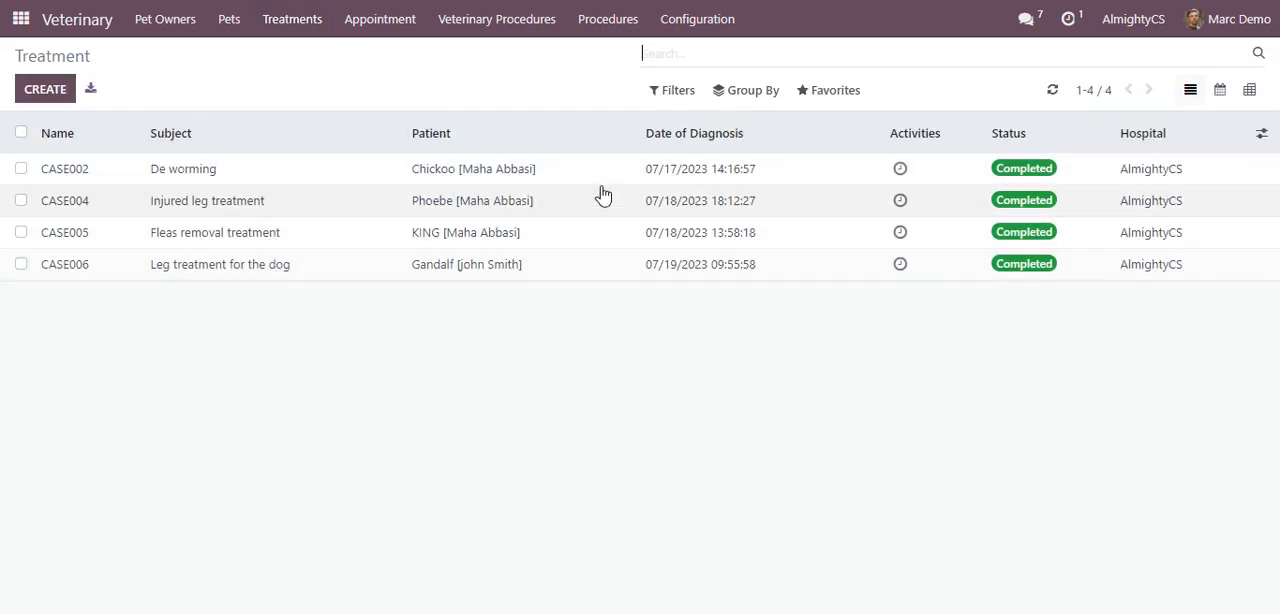
pyautogui.click(697, 268)
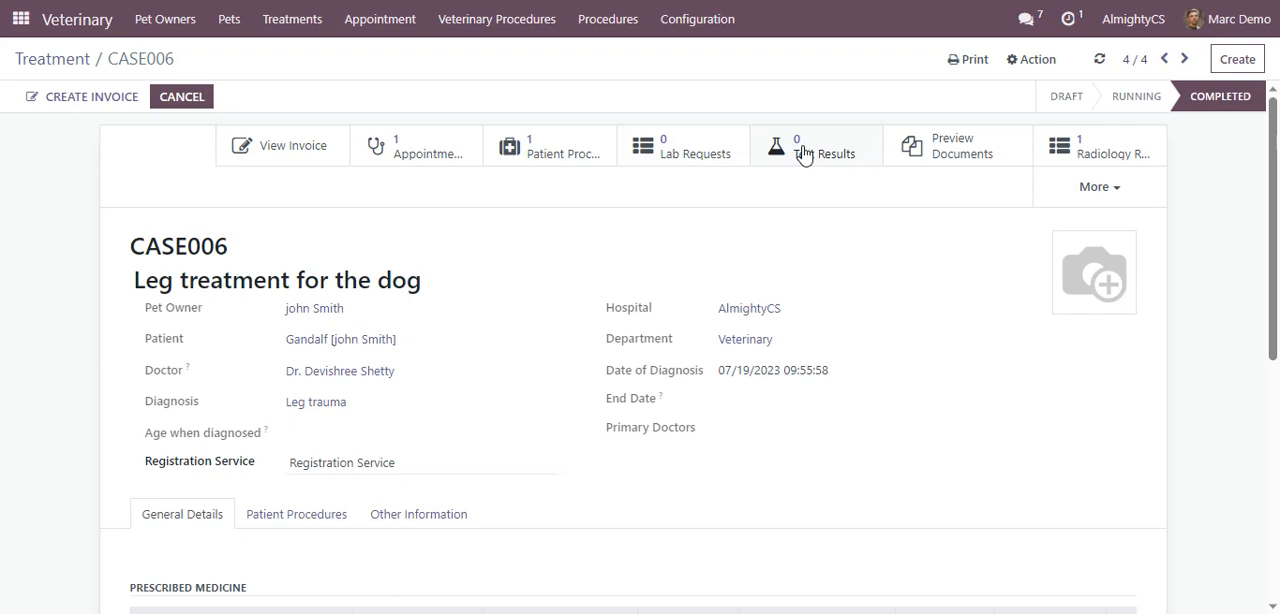
pyautogui.click(1074, 155)
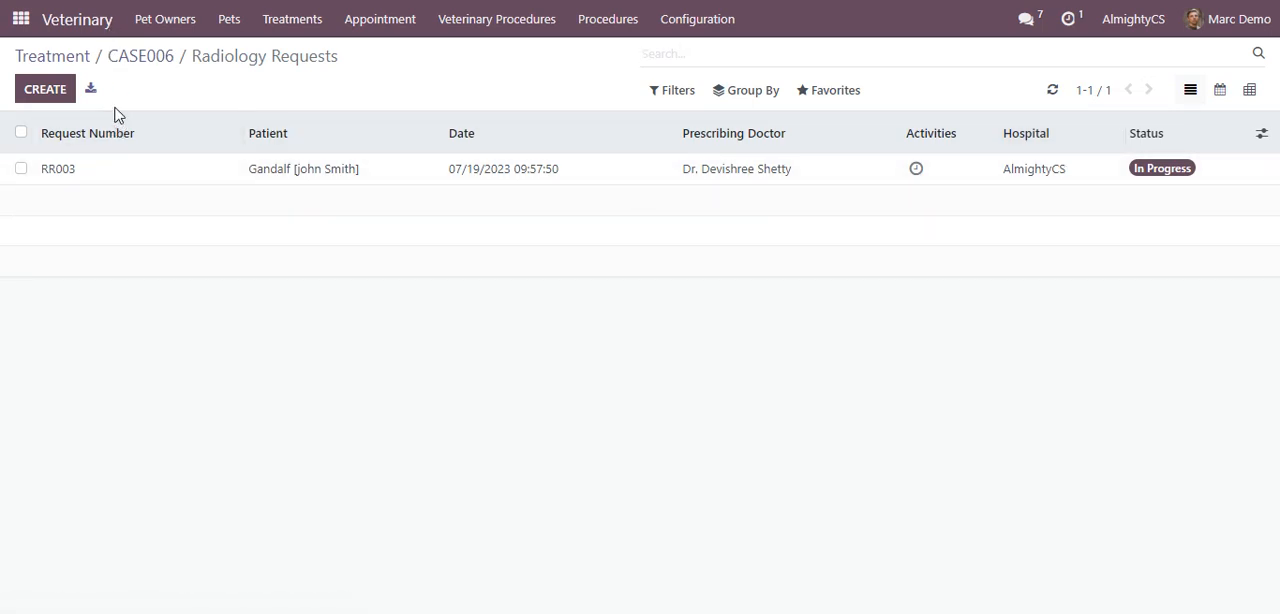
# Open the draft Leg X-ray invoice for Gandalf in the Invoicing app and confirm it
pyautogui.click(21, 20)
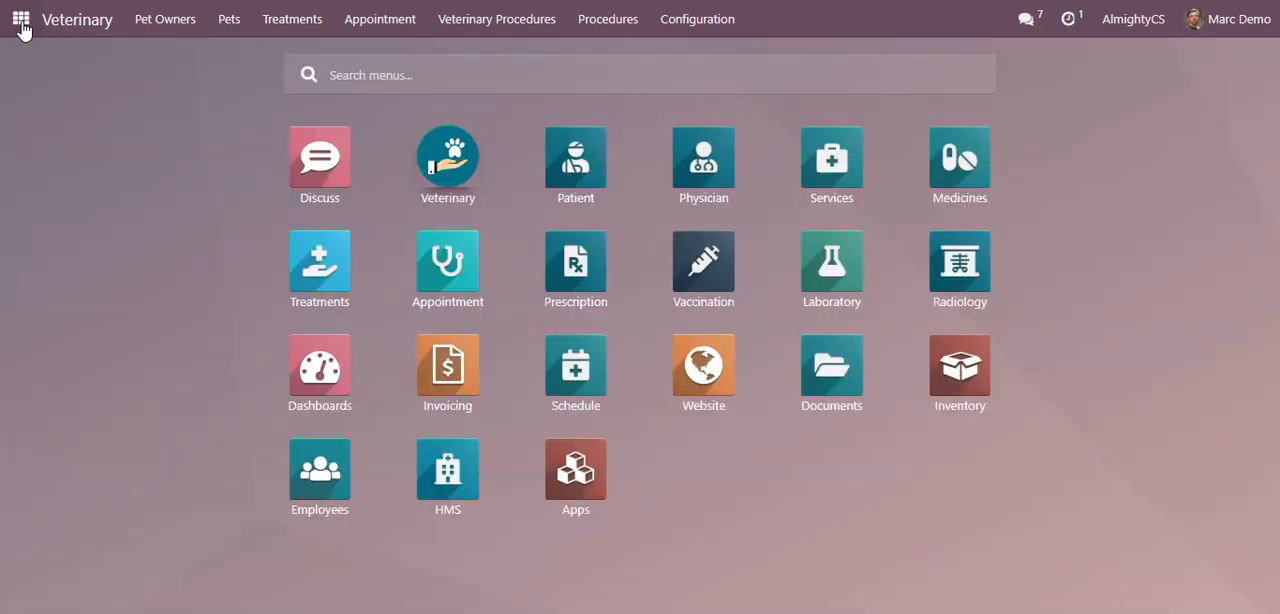
pyautogui.click(448, 374)
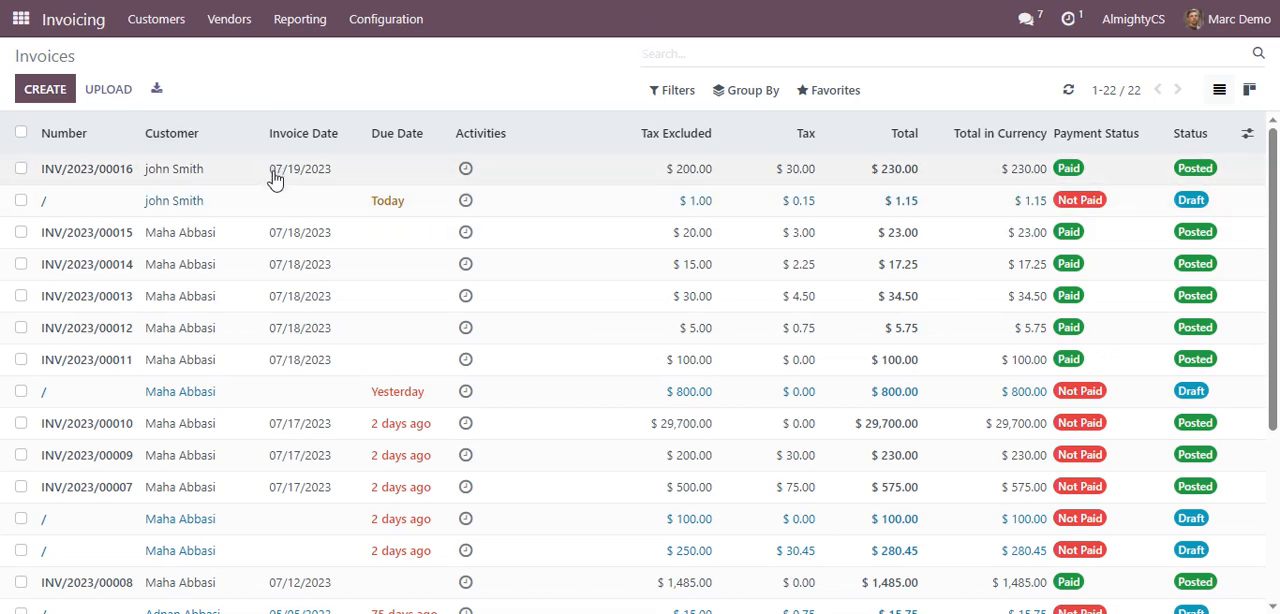
pyautogui.click(273, 206)
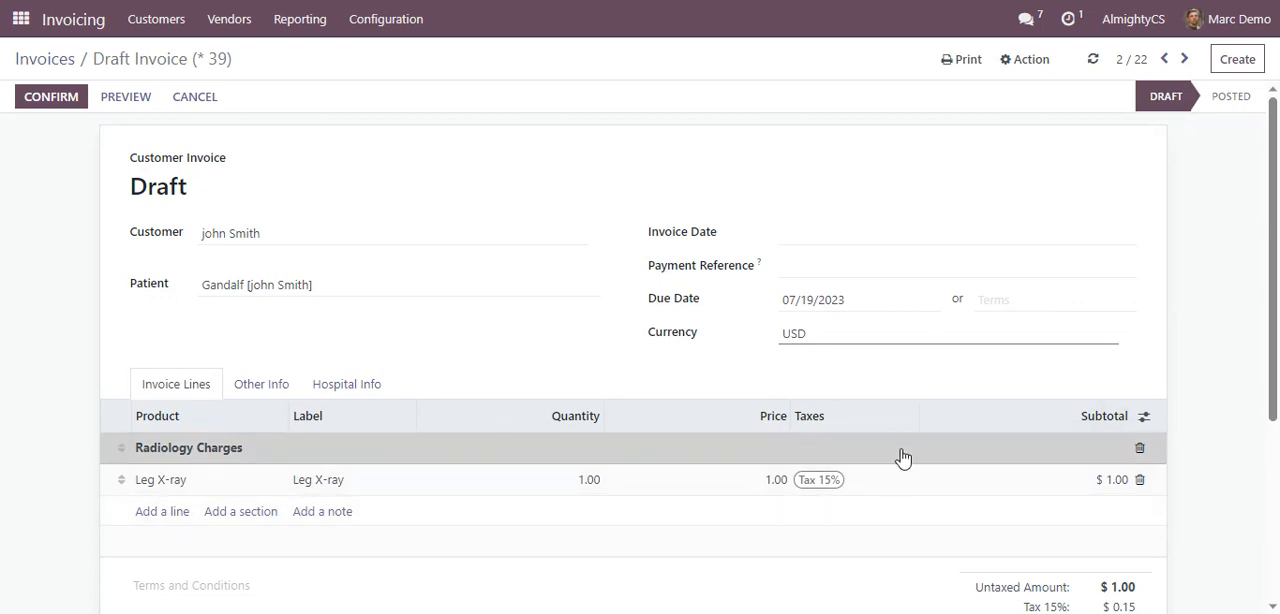
pyautogui.click(33, 100)
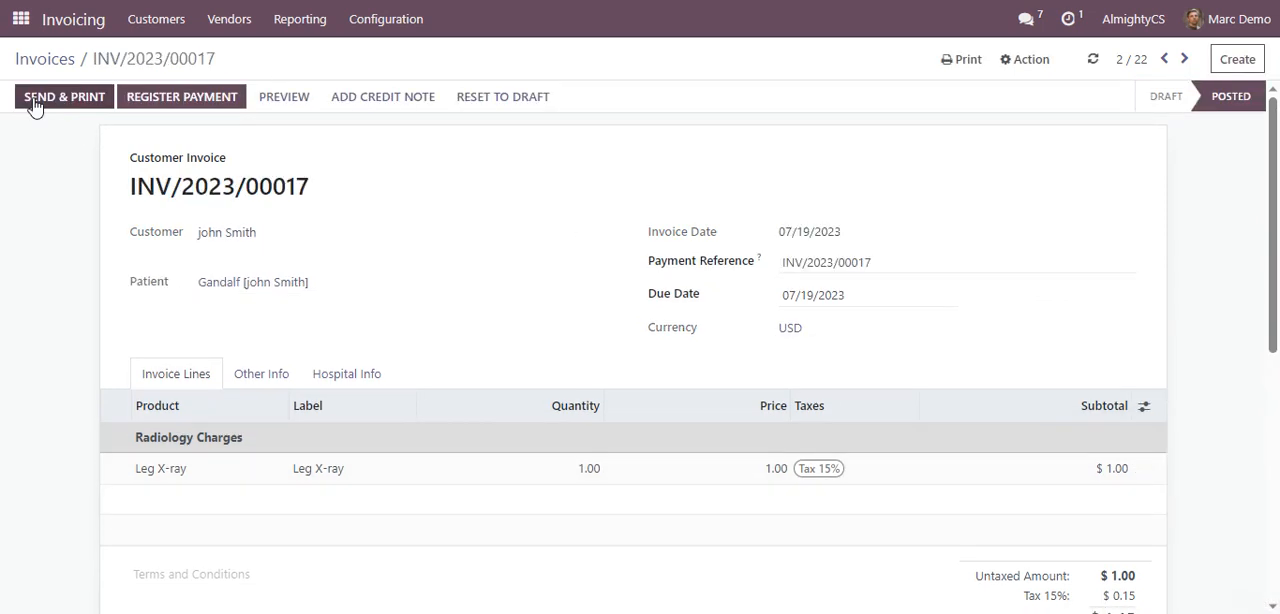
# Register the $1.15 payment for the Leg X-ray invoice using the Cash journal
pyautogui.click(145, 97)
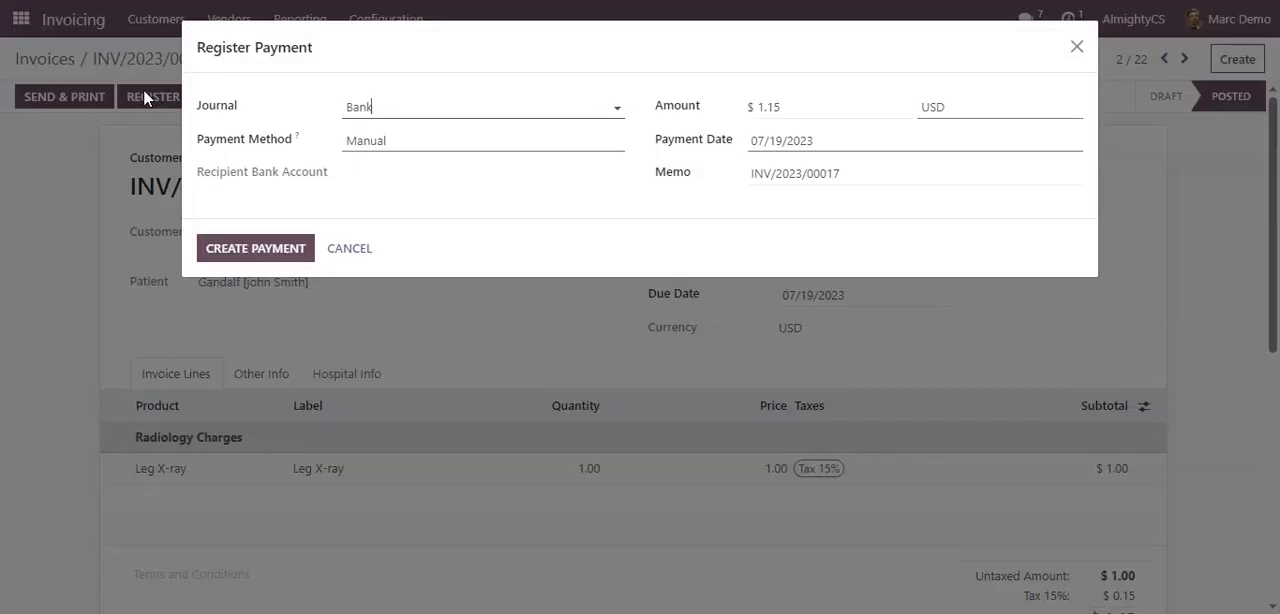
pyautogui.click(416, 114)
pyautogui.click(390, 162)
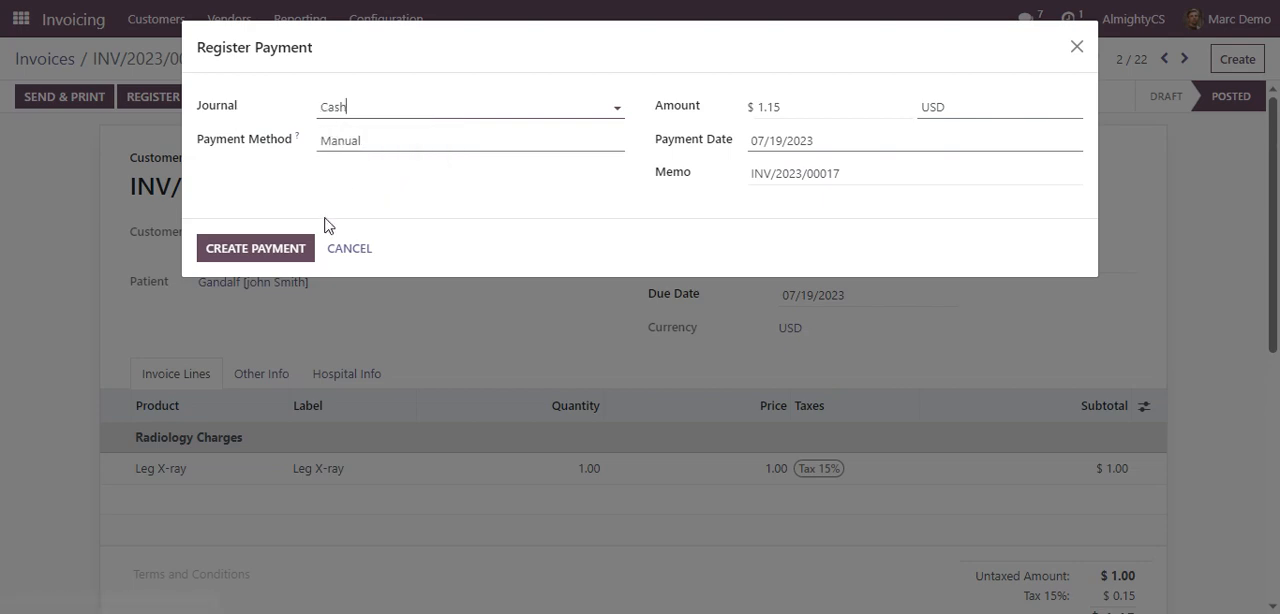
pyautogui.click(277, 250)
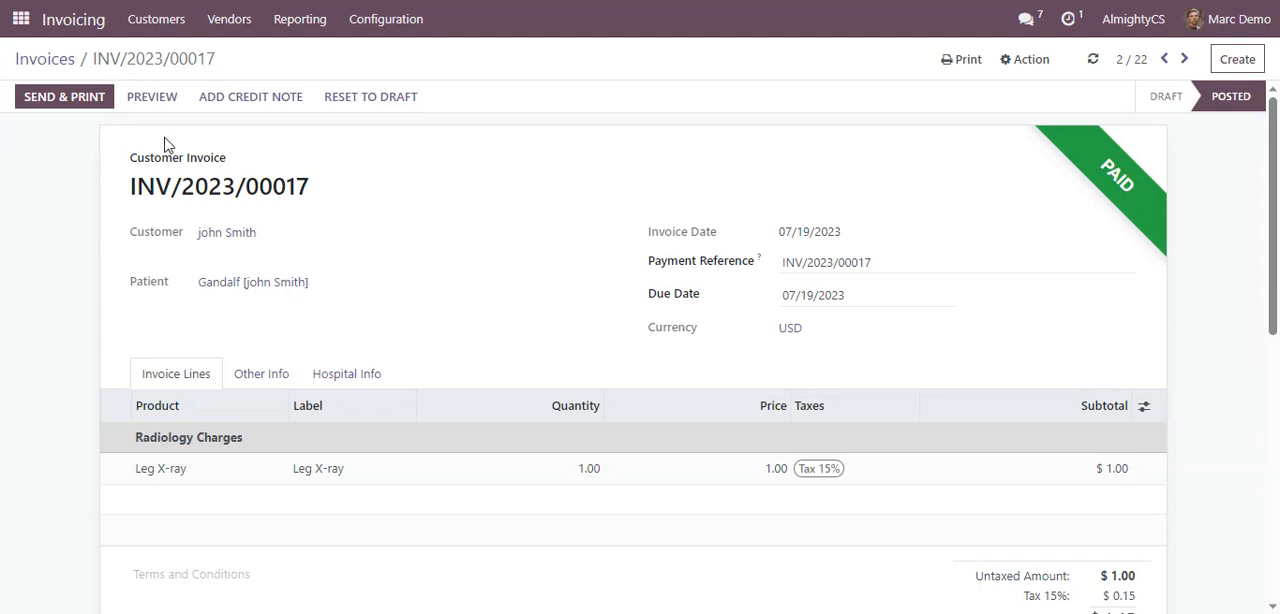
# Search the invoice list for the customer's first name to check their invoices, and return to the apps overview
pyautogui.click(58, 66)
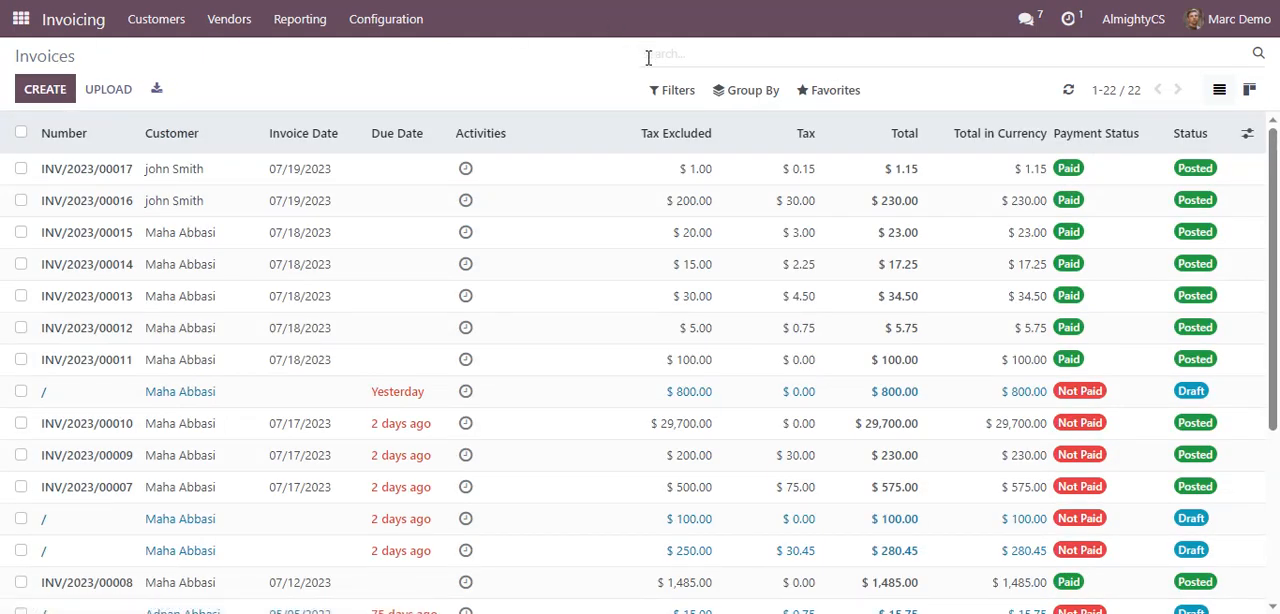
pyautogui.write('john')
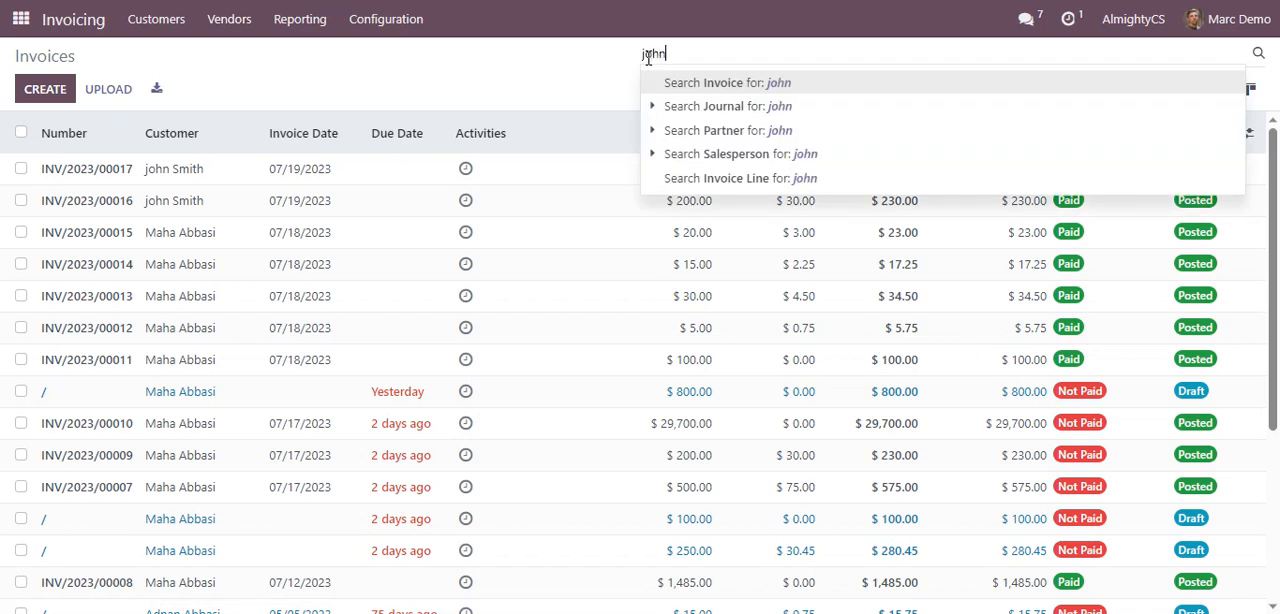
pyautogui.press('Return')
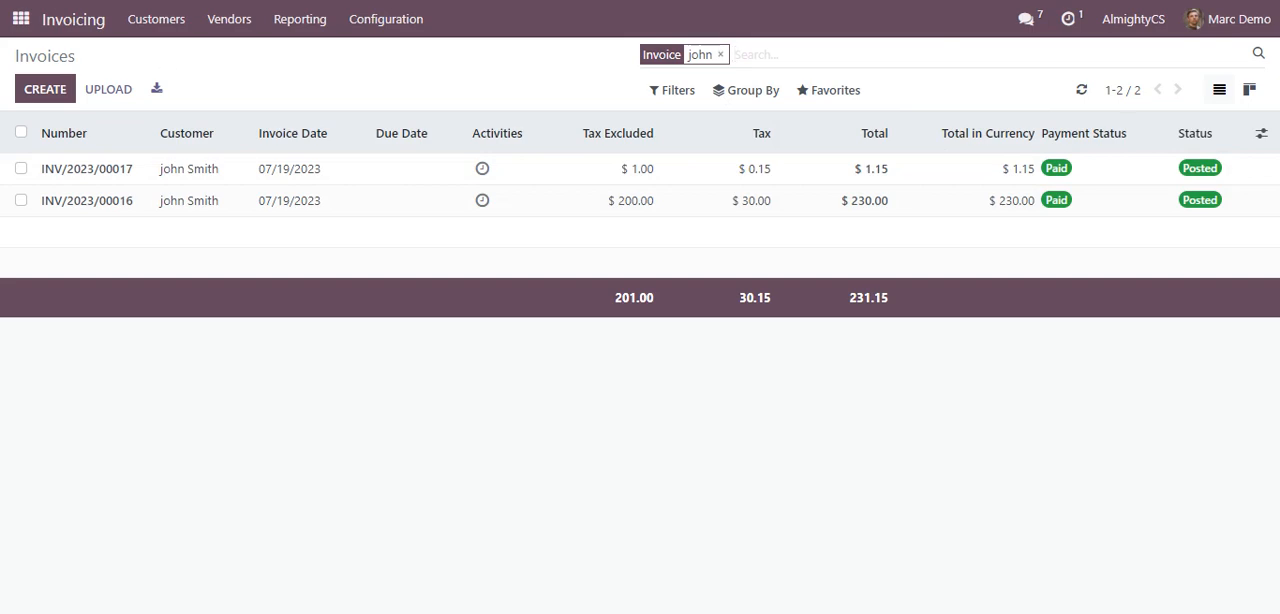
pyautogui.click(20, 18)
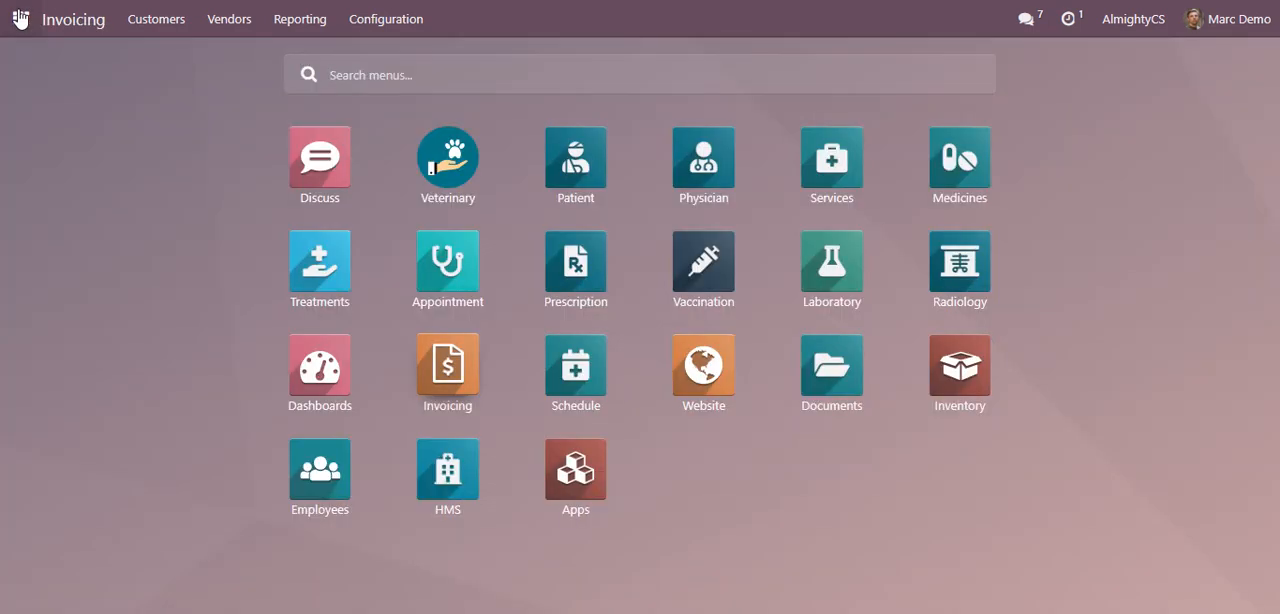